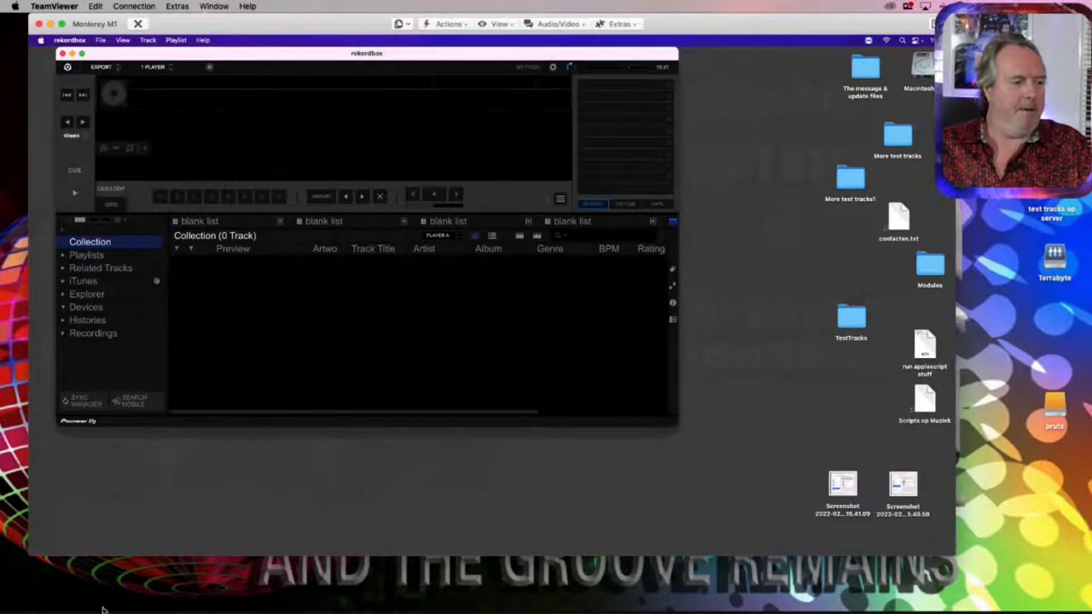
Open the "More test tracks1" folder and add a backslash to the start of the A7s - Nirvana MP3's file name
{"action": "mouse_move", "coordinate": [238, 533]}
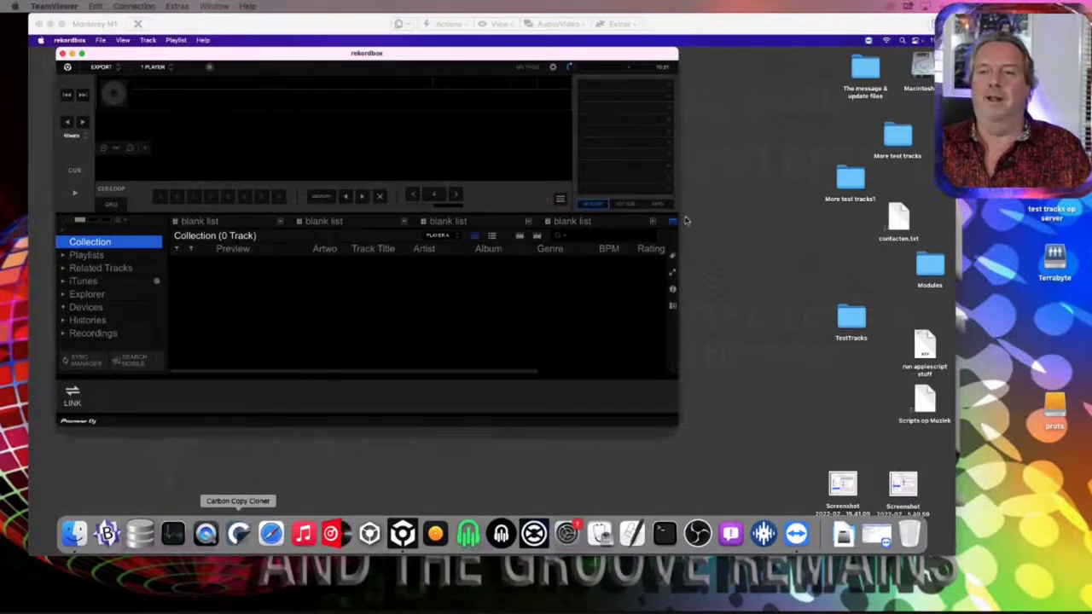
{"action": "double_click", "coordinate": [841, 179]}
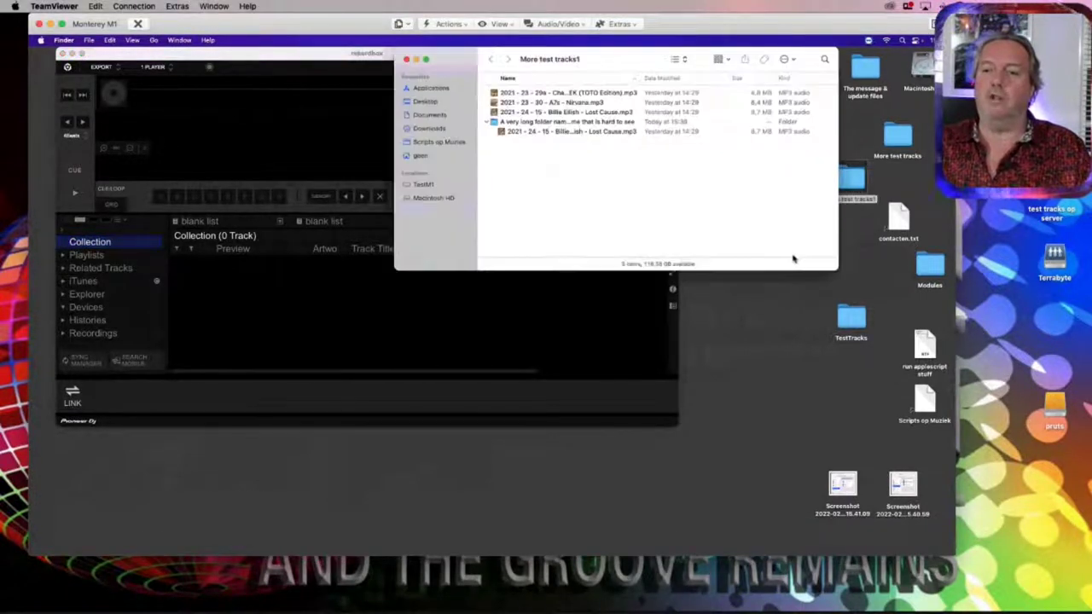
{"action": "left_click", "coordinate": [561, 100]}
{"action": "key", "text": "Return"}
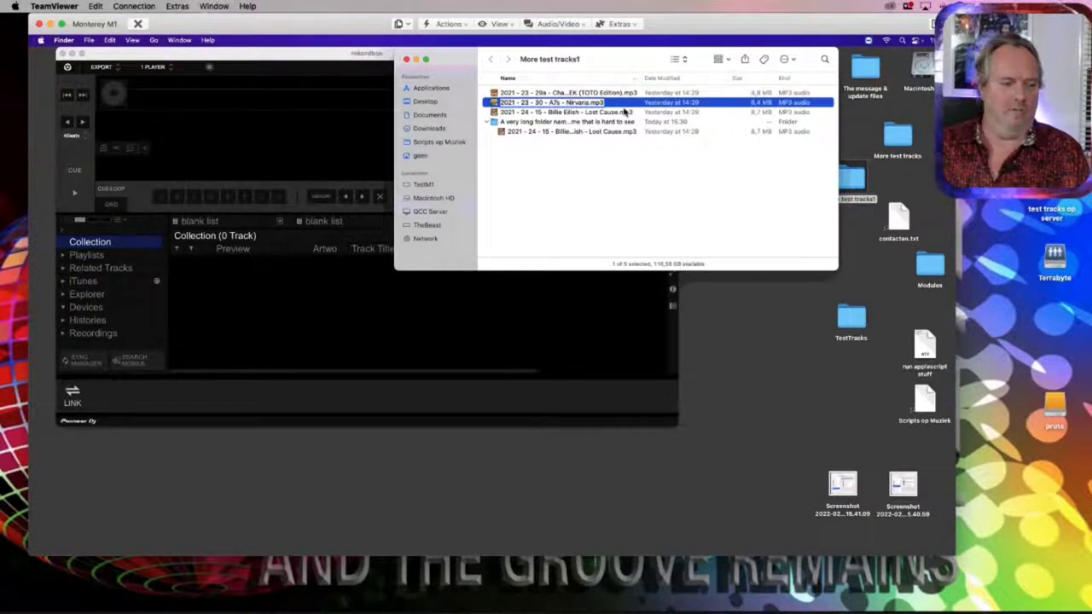
{"action": "key", "text": "Return"}
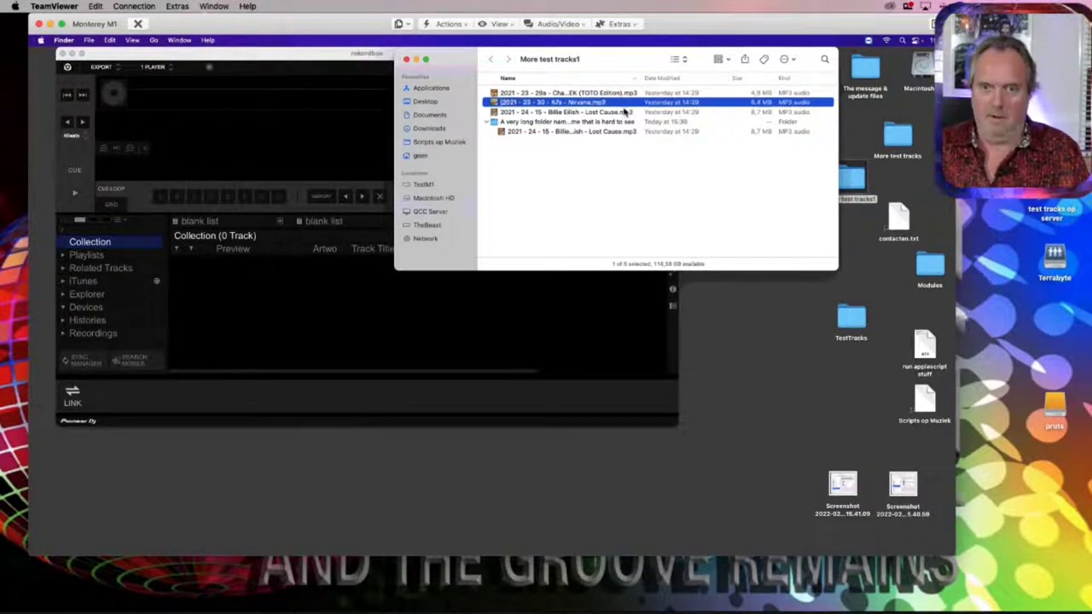
{"action": "left_click", "coordinate": [599, 175]}
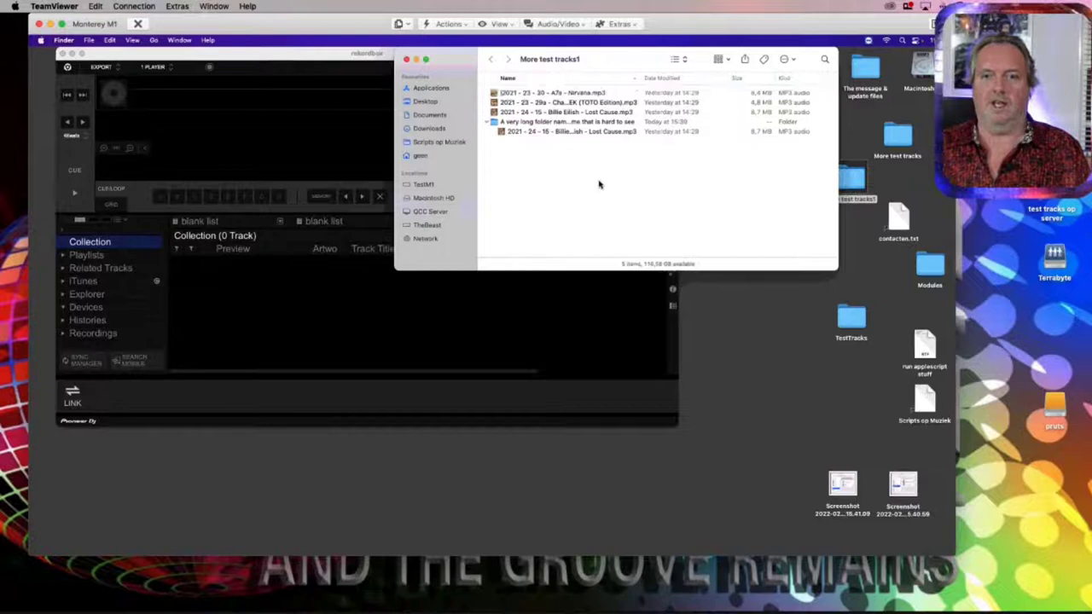
Delete the Billie Eilish - Lost Cause MP3 inside the very long named subfolder and close the folder window
{"action": "left_click", "coordinate": [557, 134]}
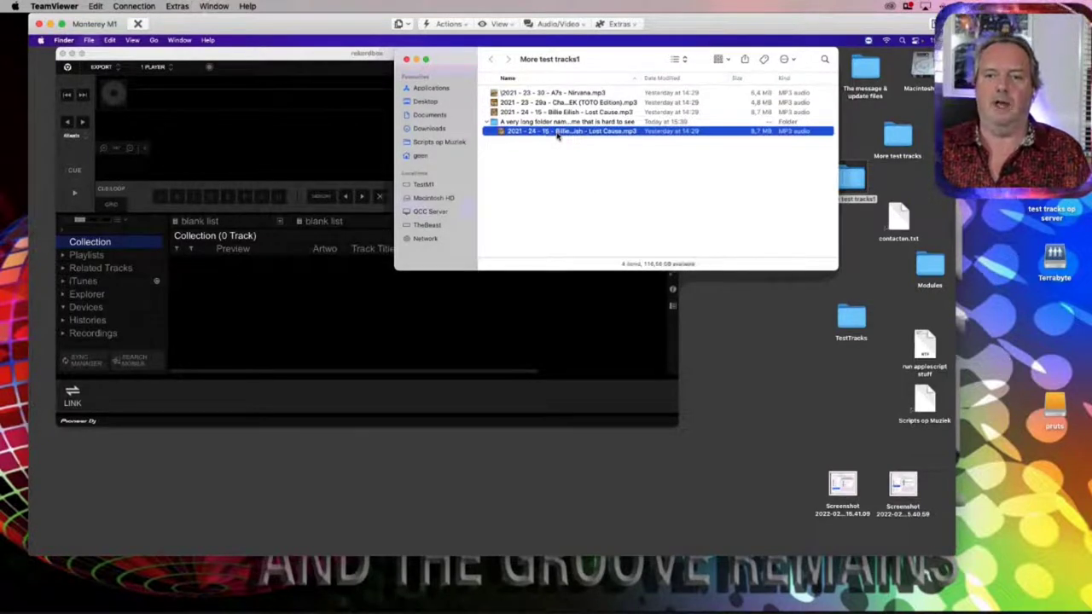
{"action": "key", "text": "super+BackSpace"}
{"action": "key", "text": "super+w"}
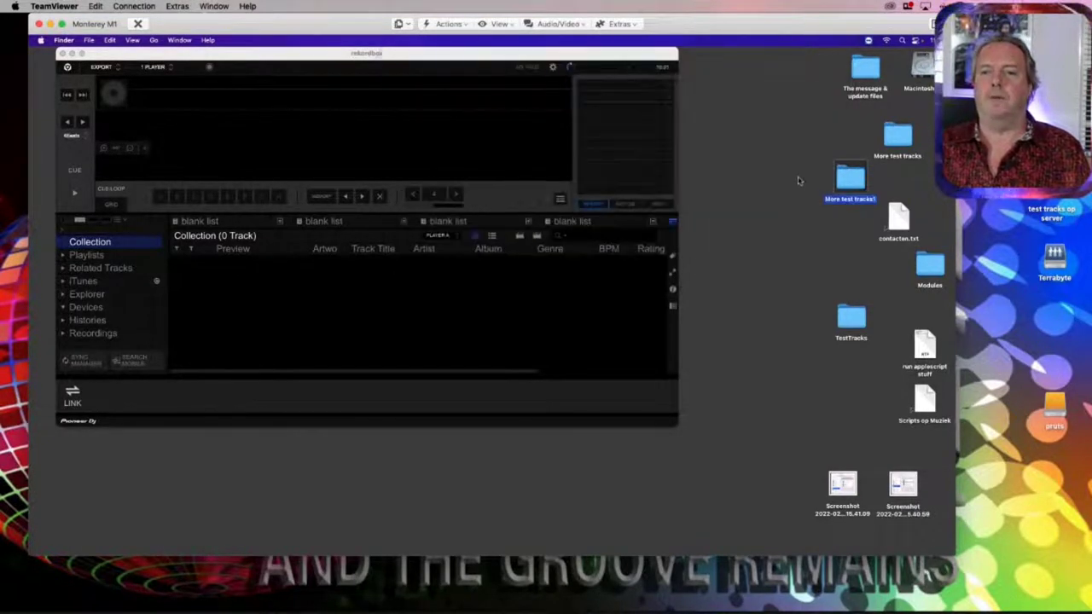
Import the "More test tracks1" folder into the rekordbox collection and accept the analysis settings
{"action": "left_click_drag", "start_coordinate": [841, 178], "coordinate": [418, 319]}
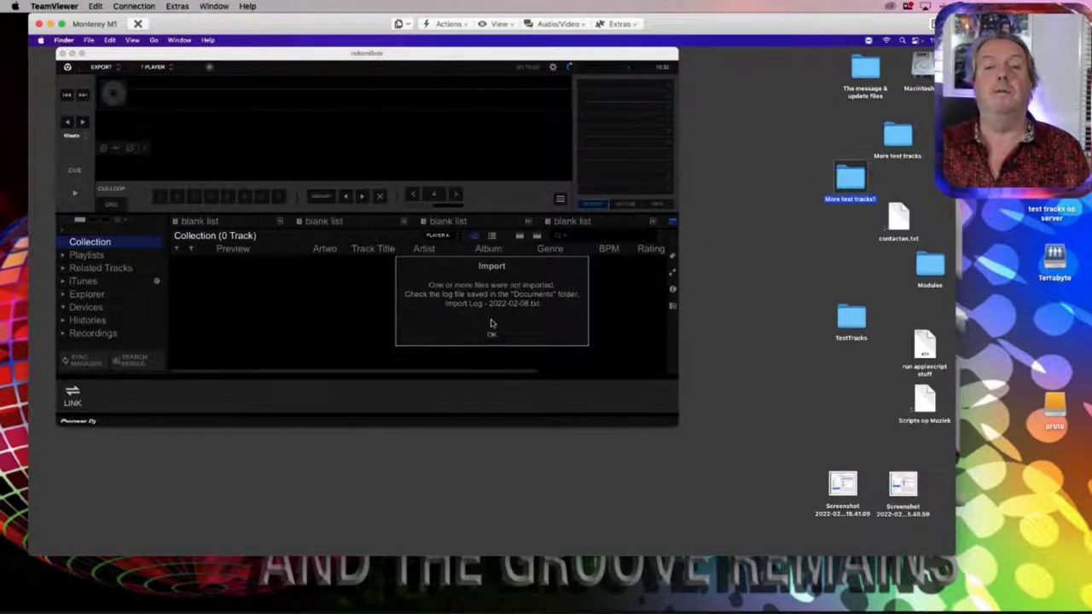
{"action": "left_click", "coordinate": [494, 338]}
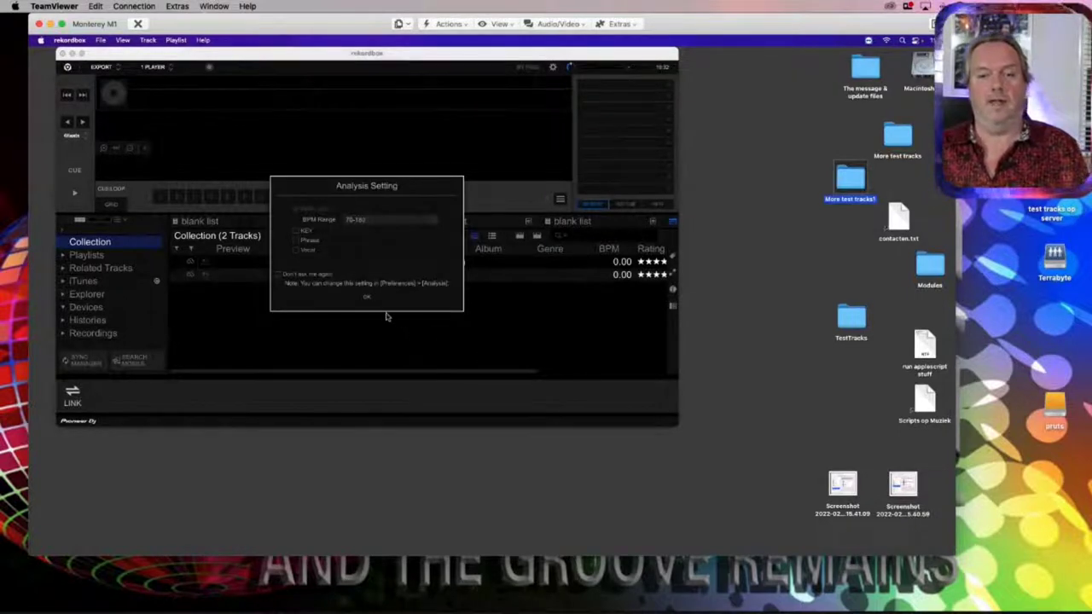
{"action": "left_click", "coordinate": [364, 298]}
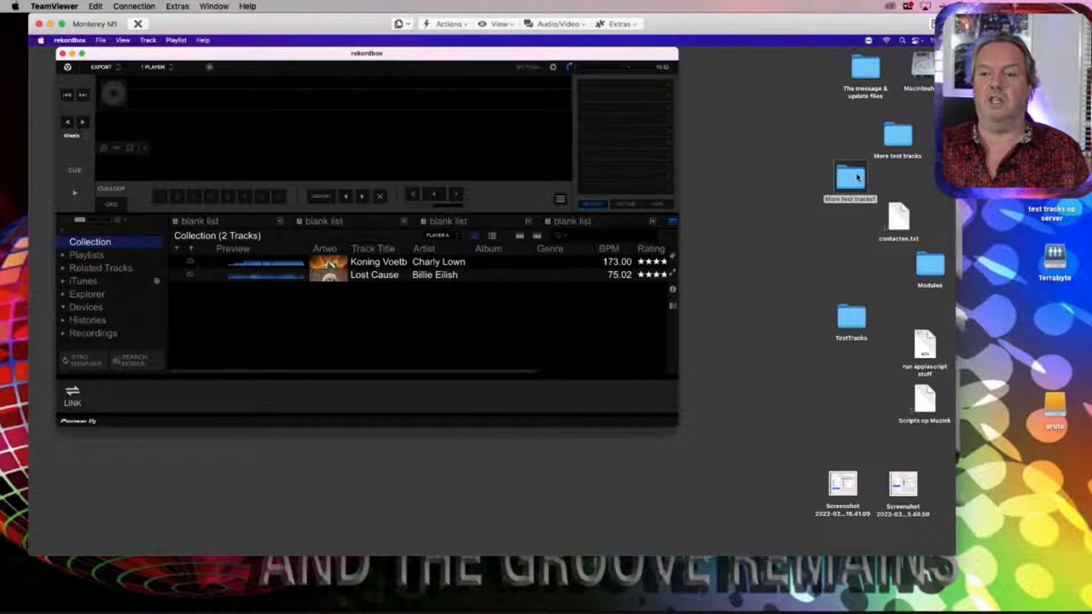
Remove the leading backslash from the A7s - Nirvana MP3's file name in "More test tracks1" and close the folder window
{"action": "double_click", "coordinate": [853, 176]}
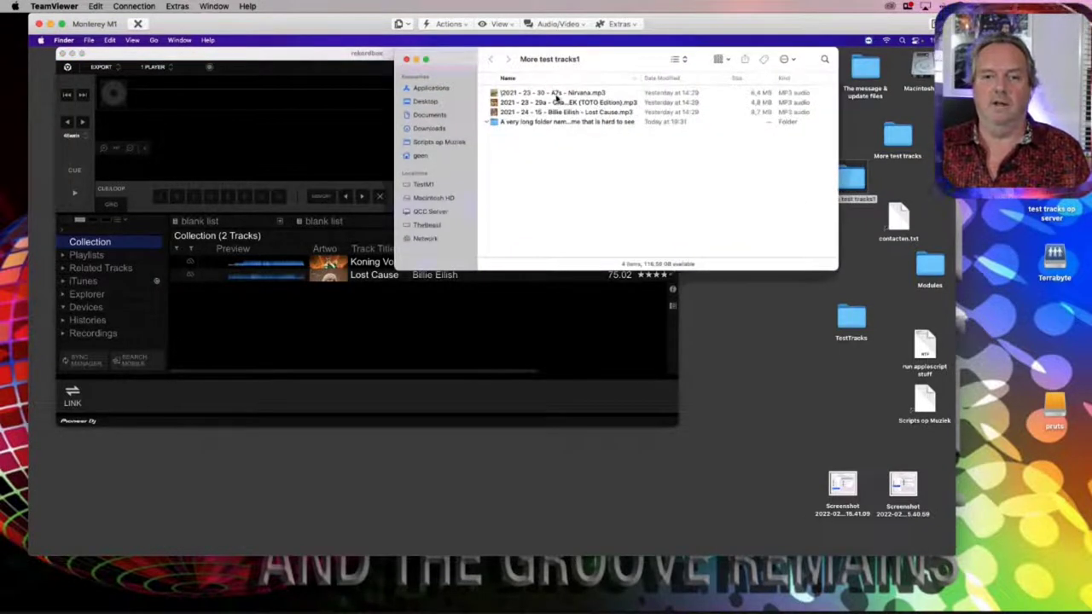
{"action": "left_click", "coordinate": [557, 94]}
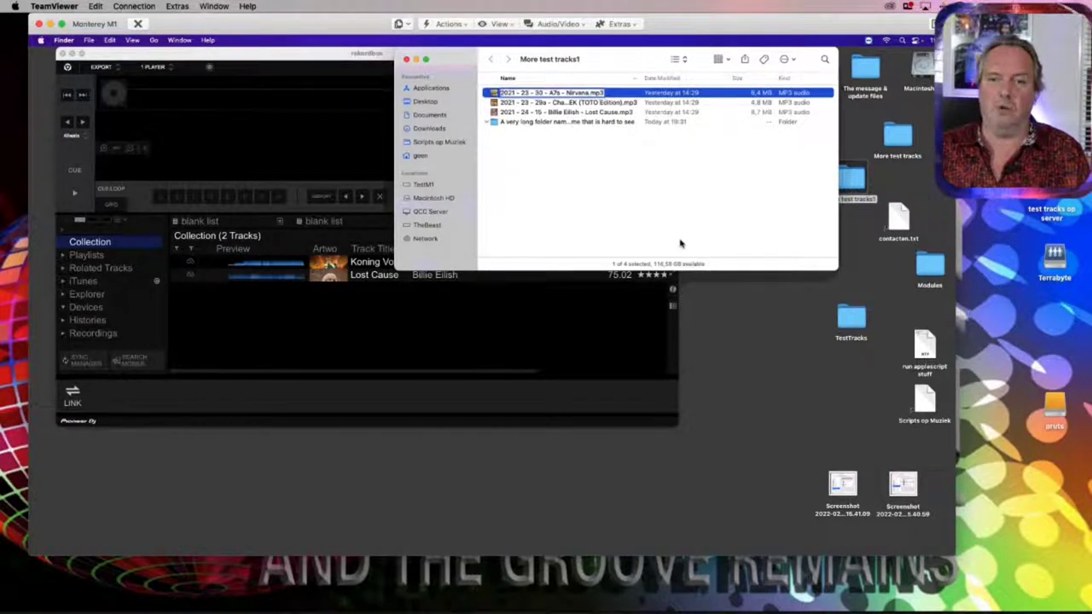
{"action": "key", "text": "Return"}
{"action": "key", "text": "super+w"}
Import "More test tracks1" into the collection again with the offered analysis settings and remove all tracks from the collection
{"action": "left_click_drag", "start_coordinate": [850, 178], "coordinate": [430, 400]}
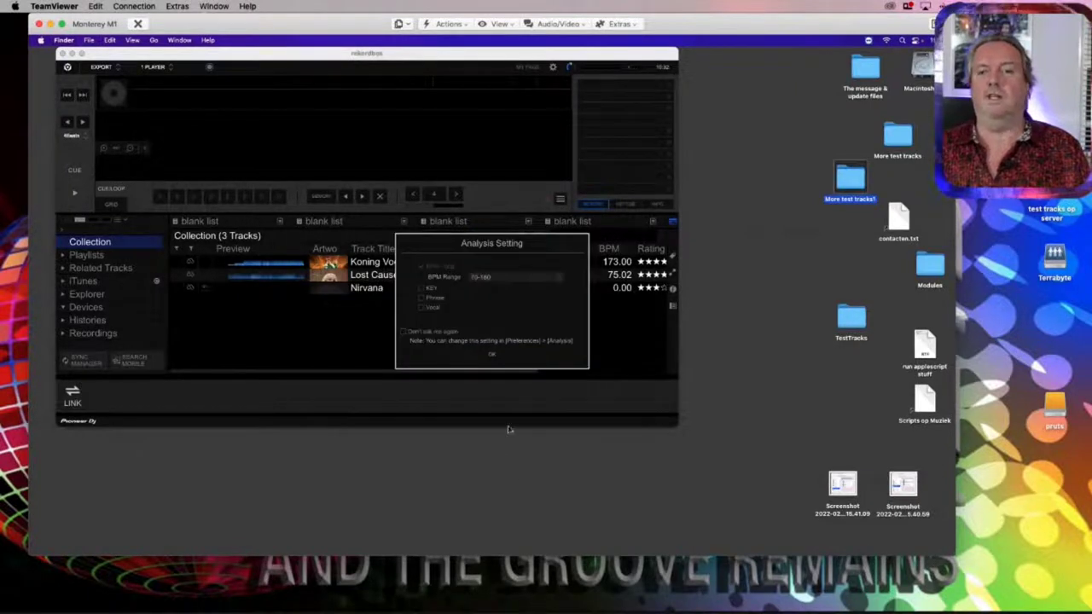
{"action": "left_click", "coordinate": [498, 352]}
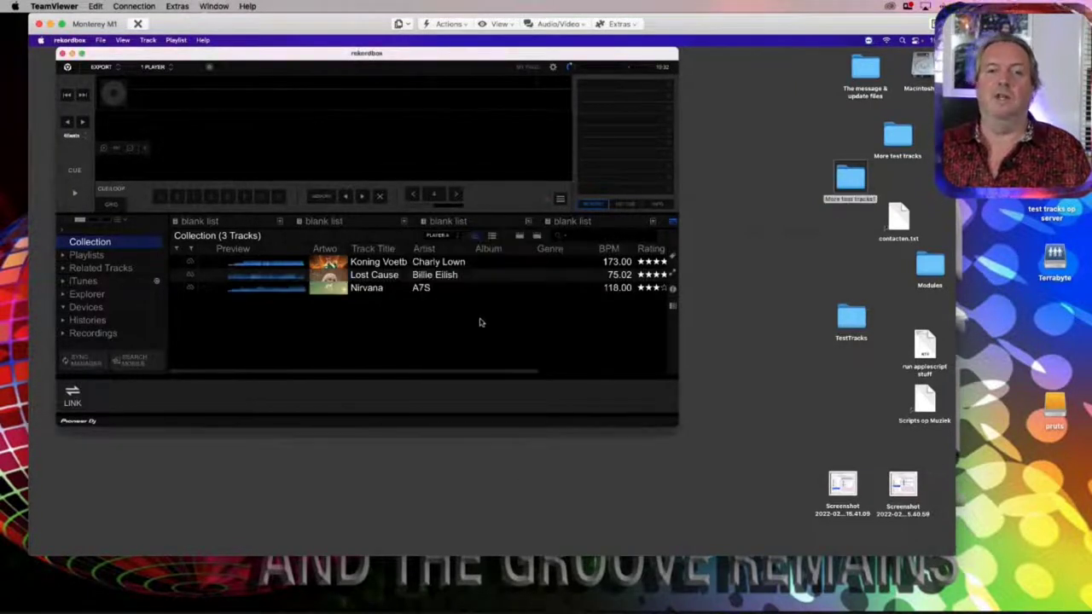
{"action": "key", "text": "super+a"}
{"action": "key", "text": "Delete"}
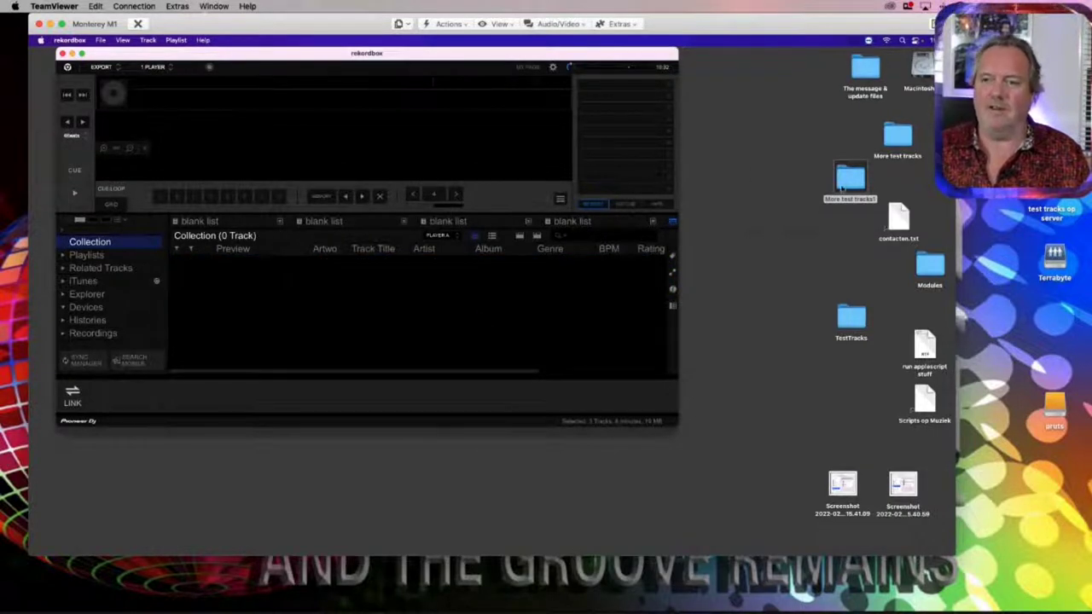
Add a backslash to the start of the "More test tracks1" folder's name and try to import the folder into the collection
{"action": "left_click", "coordinate": [850, 181]}
{"action": "key", "text": "Return"}
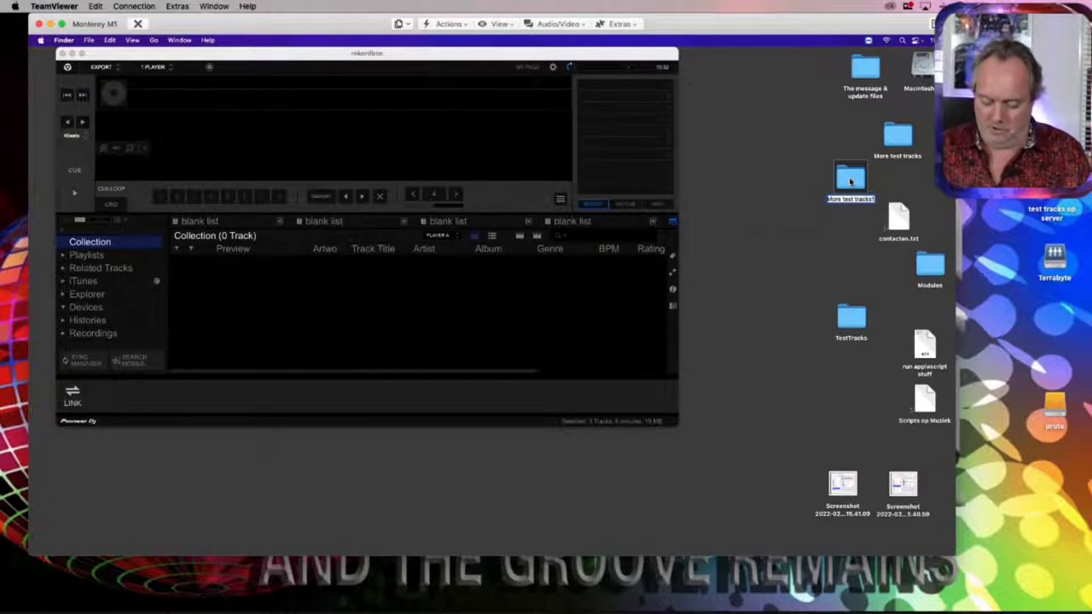
{"action": "key", "text": "Left"}
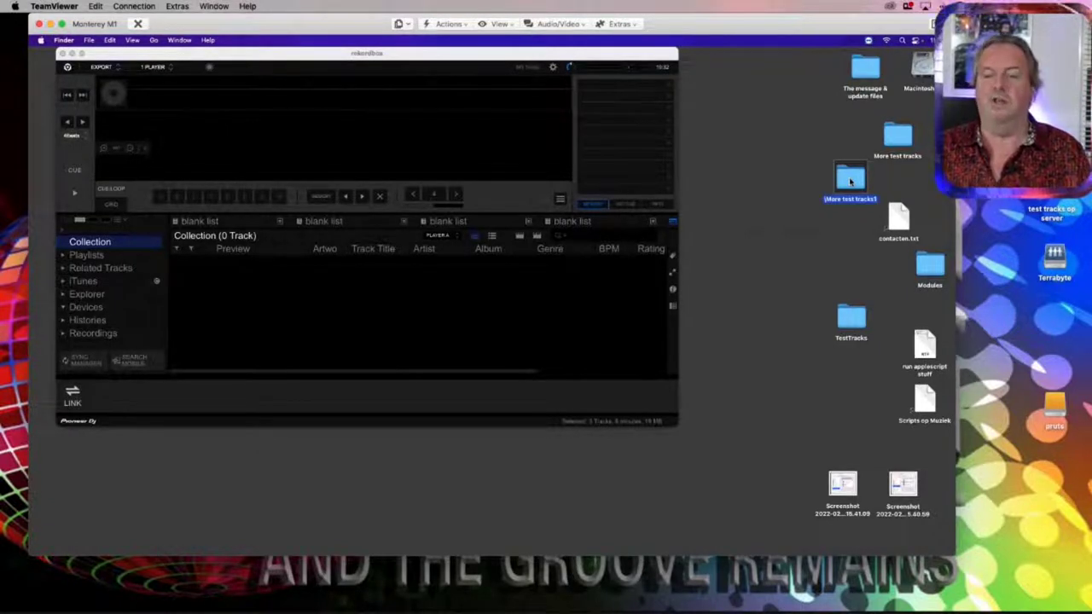
{"action": "left_click_drag", "start_coordinate": [850, 182], "coordinate": [287, 310]}
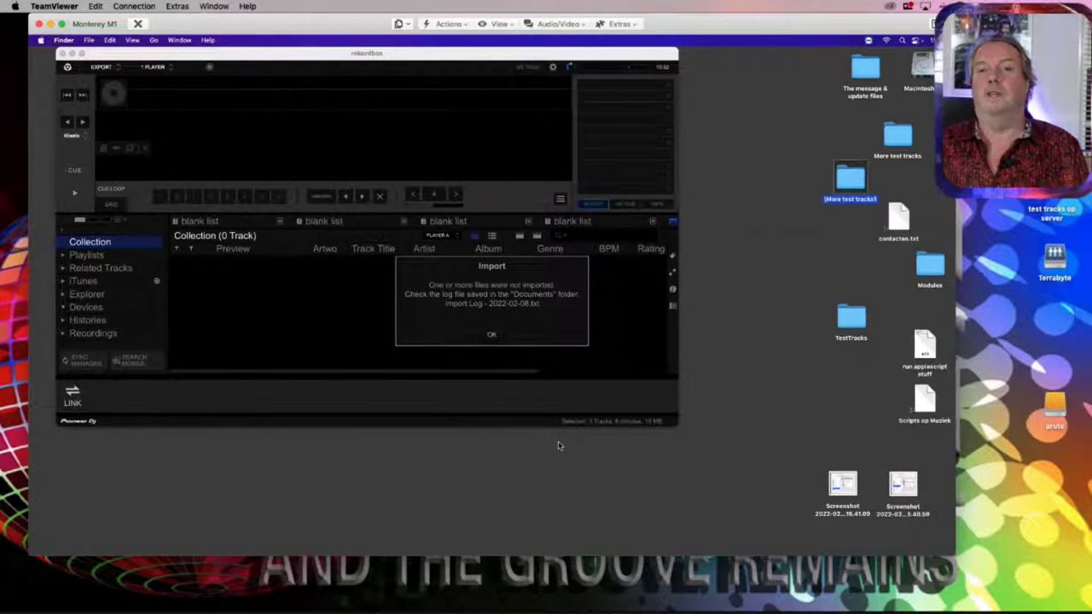
{"action": "left_click", "coordinate": [487, 335]}
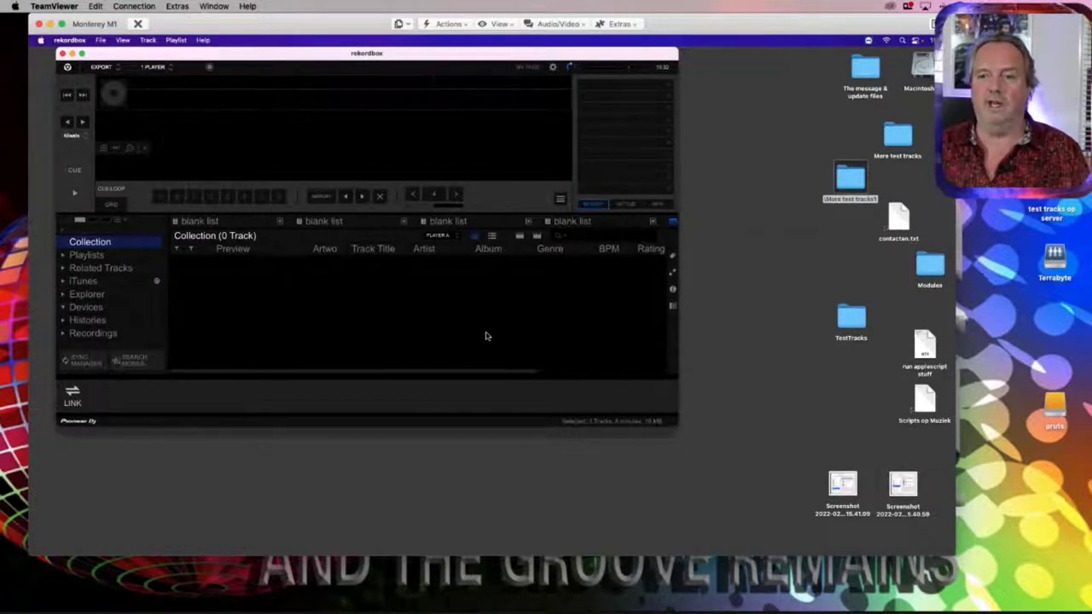
Rename the folder to "Axwell /\ Ingrosso More test tracks1" and try to import it into the collection
{"action": "left_click", "coordinate": [851, 183]}
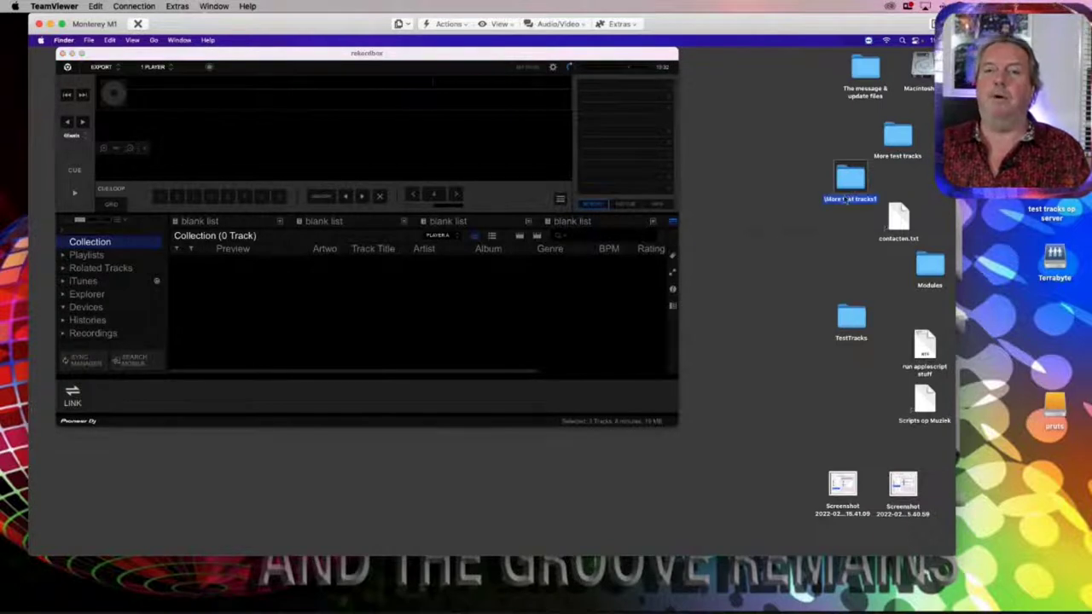
{"action": "left_click", "coordinate": [844, 198]}
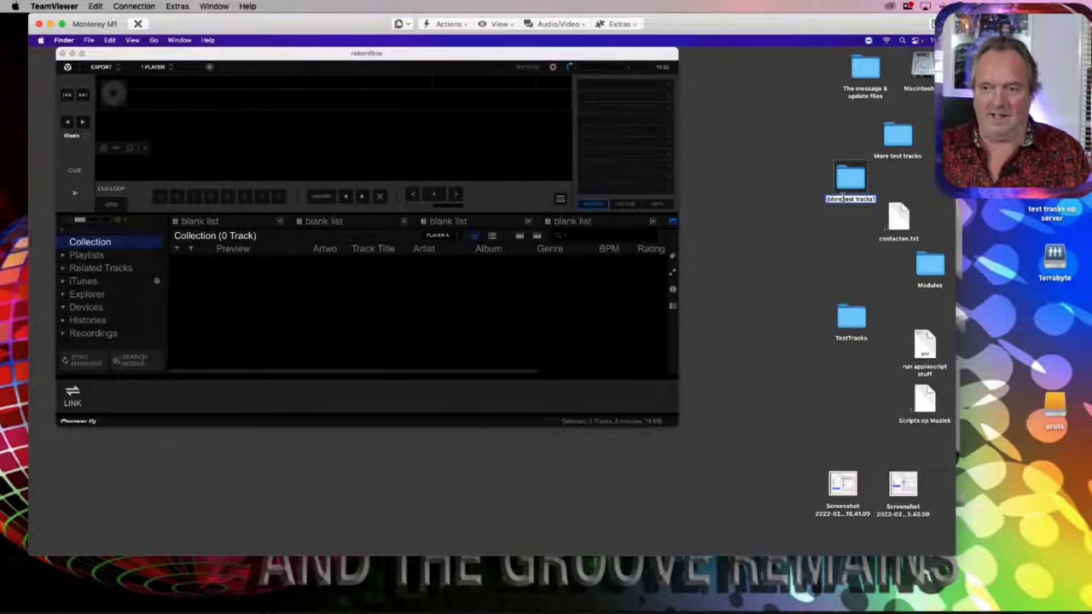
{"action": "type", "text": "Axwe"}
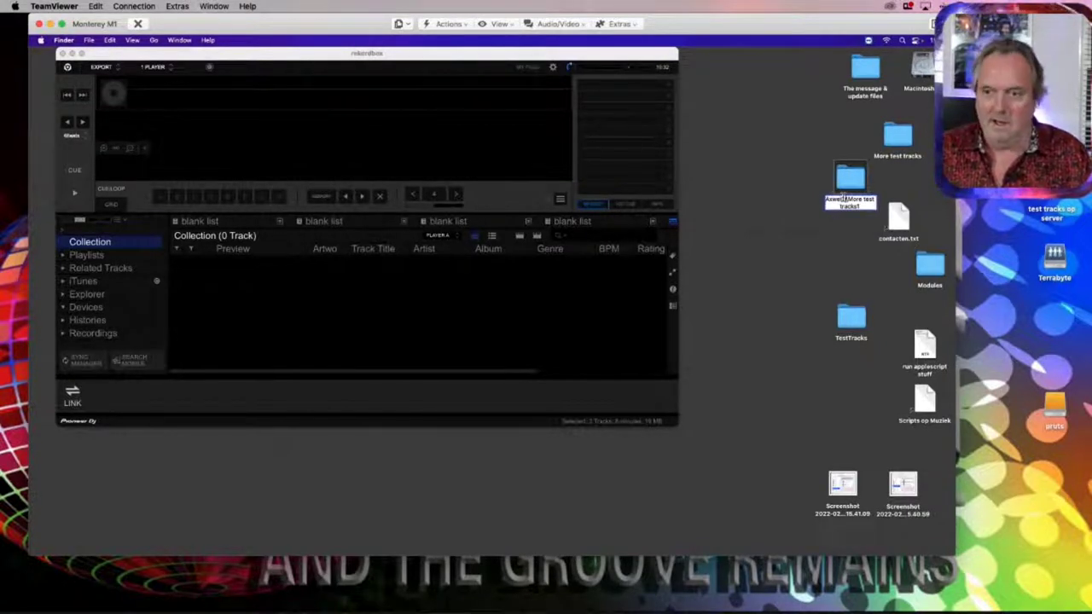
{"action": "type", "text": "ll /\\ Ingros"}
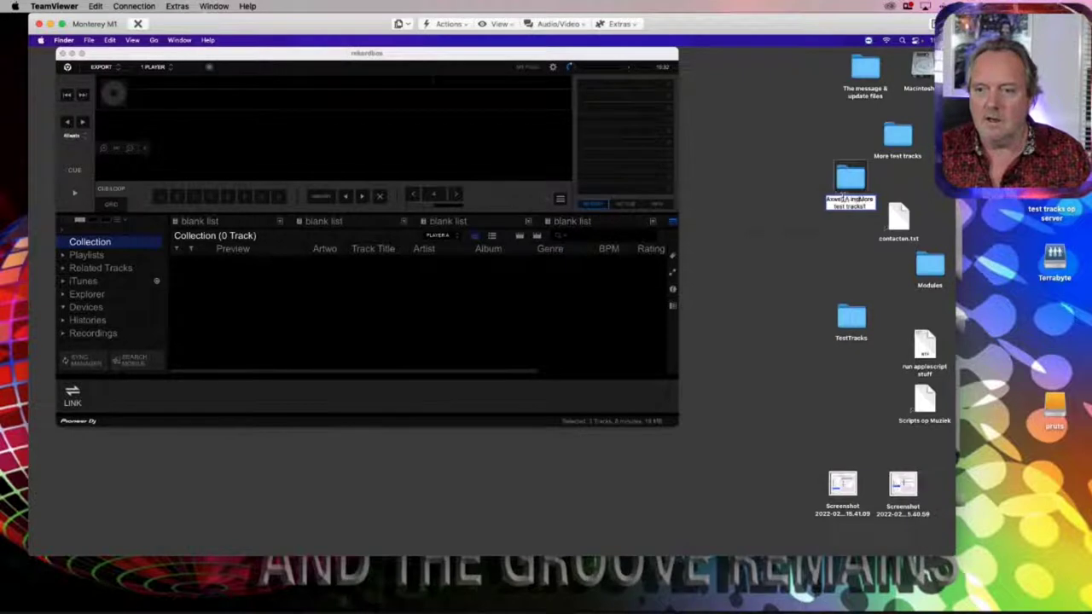
{"action": "type", "text": "so"}
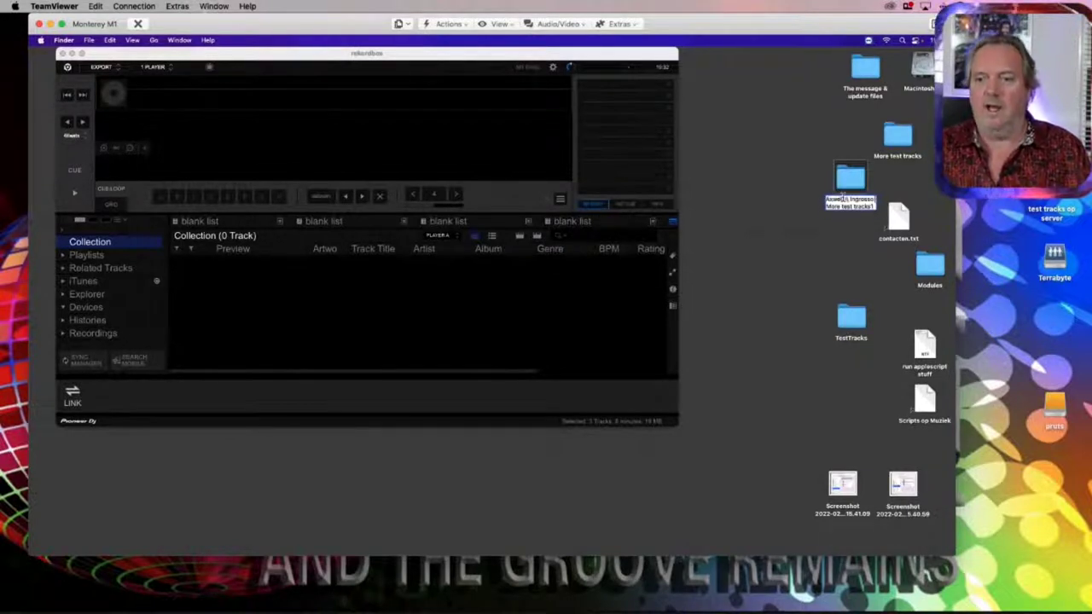
{"action": "left_click", "coordinate": [795, 251]}
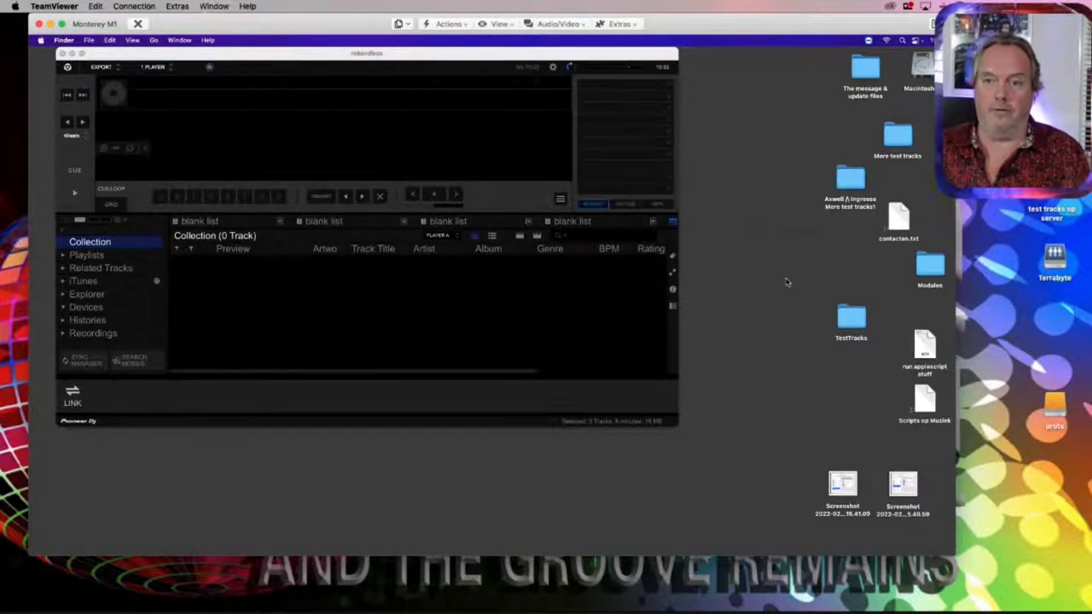
{"action": "left_click_drag", "start_coordinate": [862, 168], "coordinate": [367, 307]}
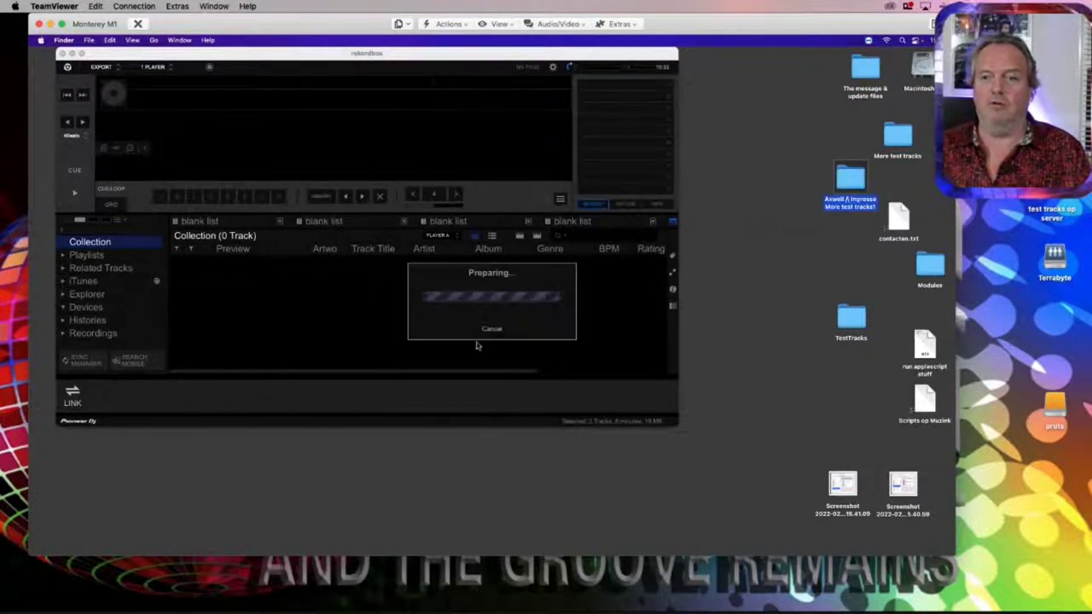
{"action": "left_click", "coordinate": [504, 339]}
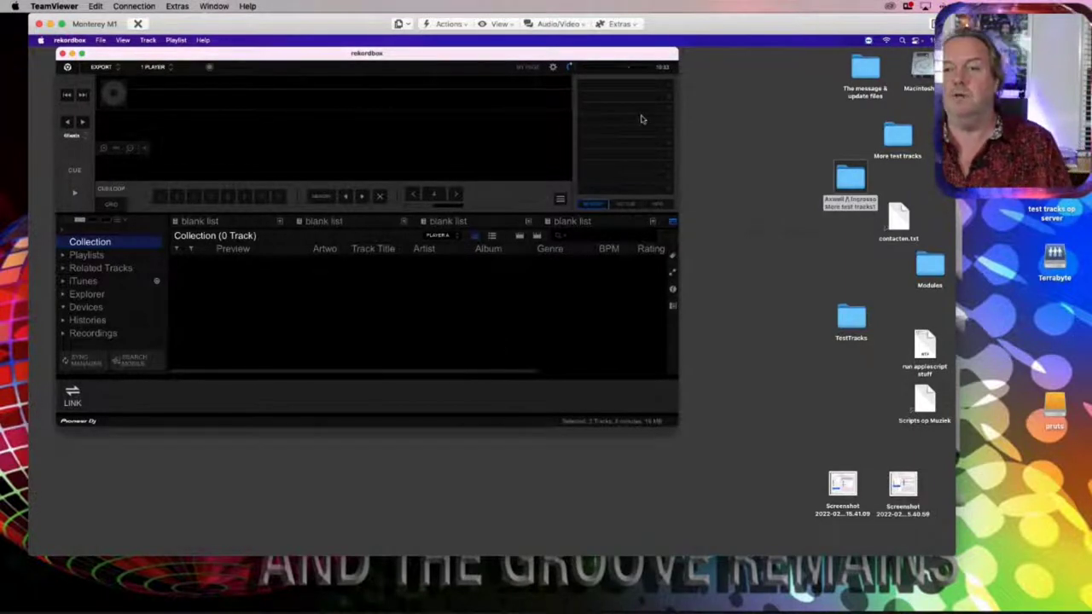
Remove the backslash from the folder's name so it reads "Axwell / Ingrosso More test tracks1"
{"action": "left_click", "coordinate": [851, 205]}
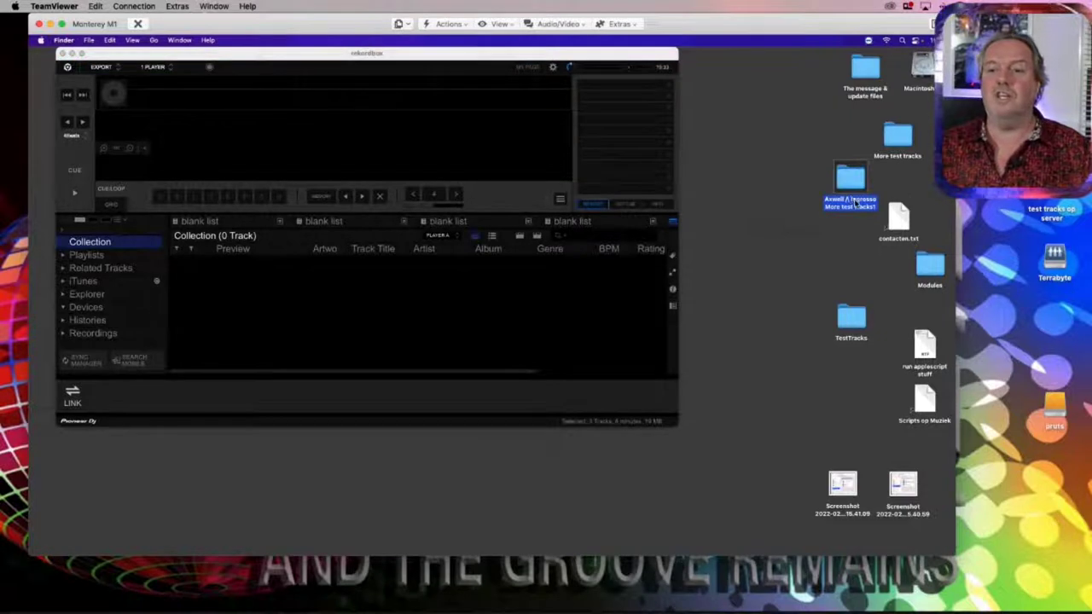
{"action": "left_click", "coordinate": [854, 202]}
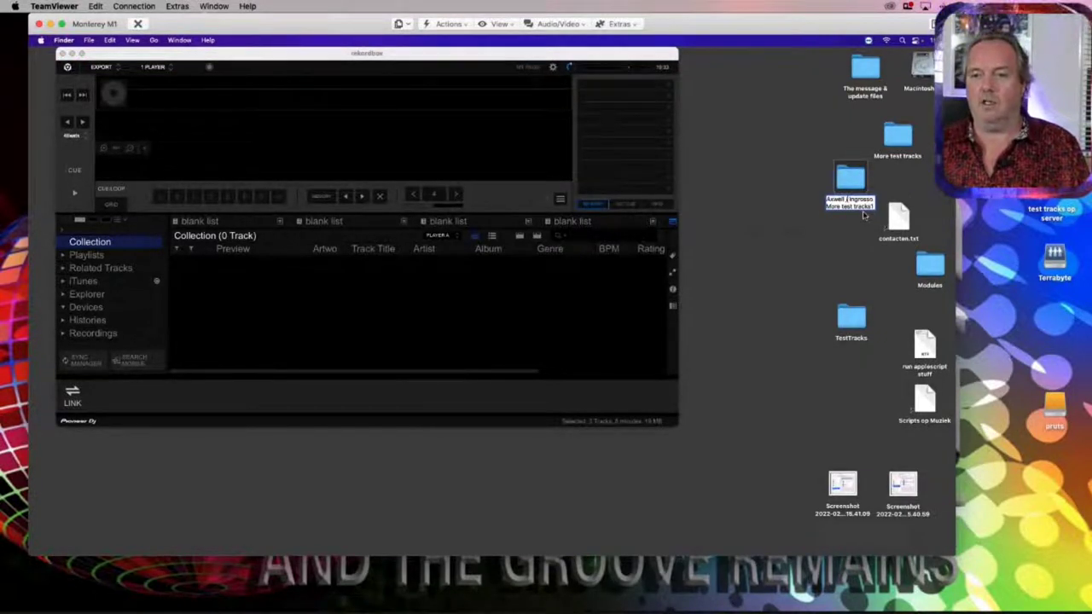
{"action": "key", "text": "super+a"}
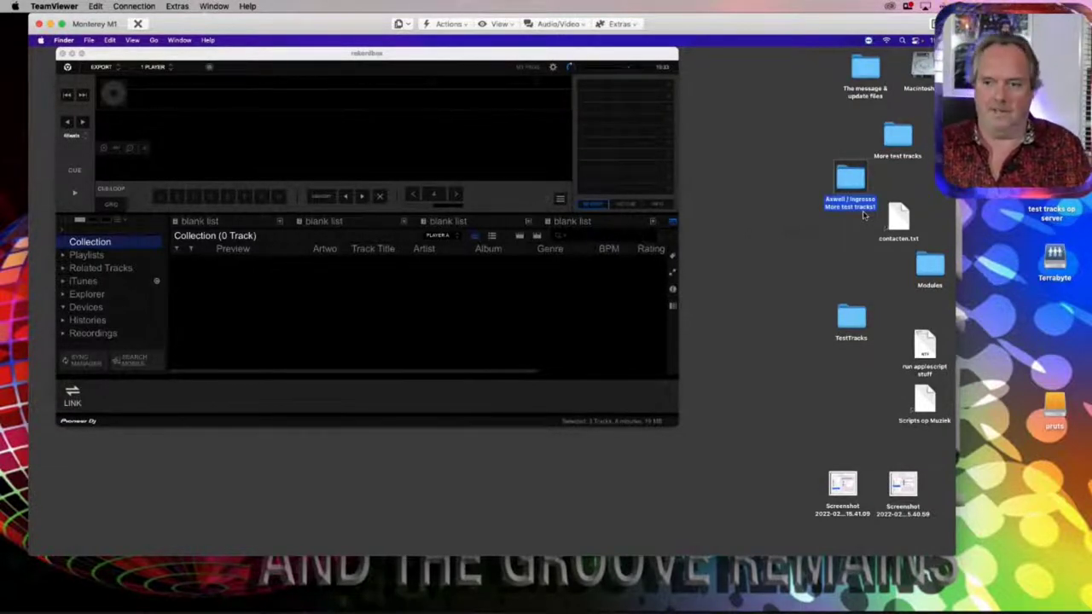
Import the "Axwell / Ingrosso More test tracks1" folder with the offered analysis settings and remove all tracks from the collection
{"action": "left_click_drag", "start_coordinate": [856, 198], "coordinate": [546, 299]}
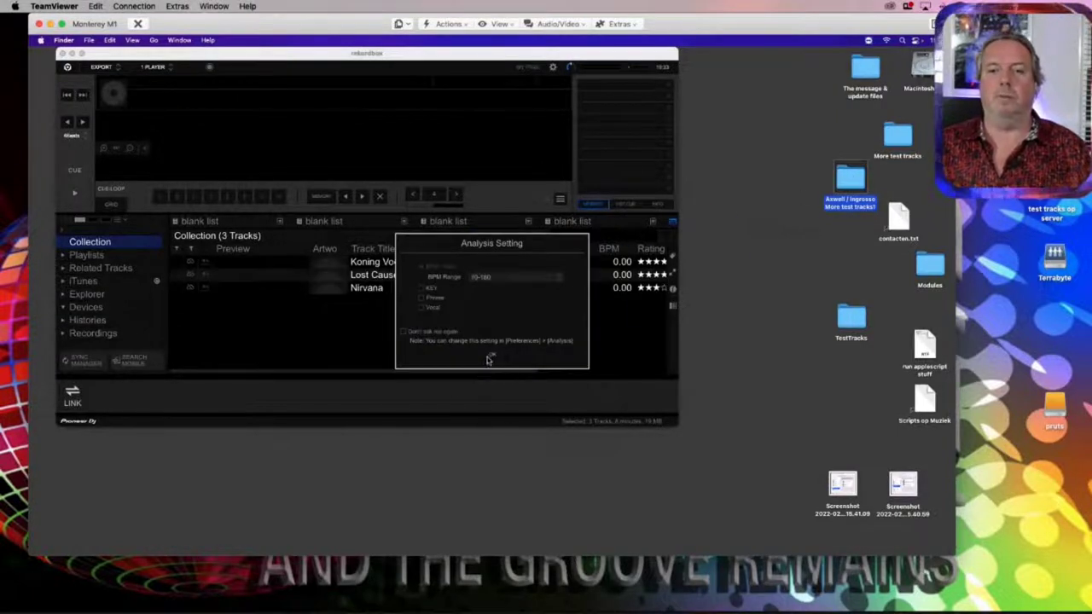
{"action": "left_click", "coordinate": [491, 354]}
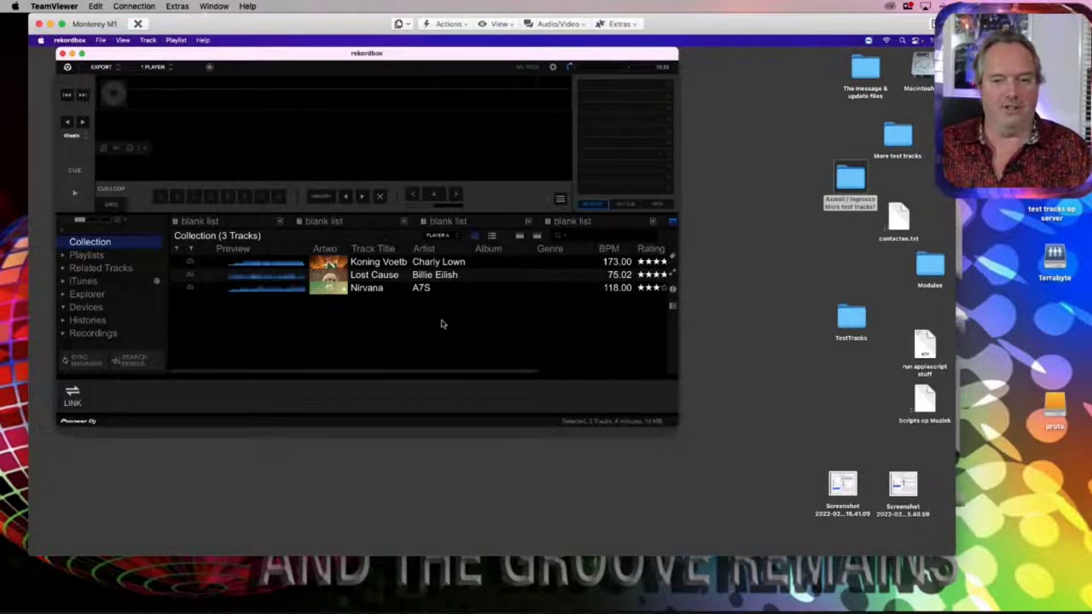
{"action": "key", "text": "super+a"}
{"action": "key", "text": "Delete"}
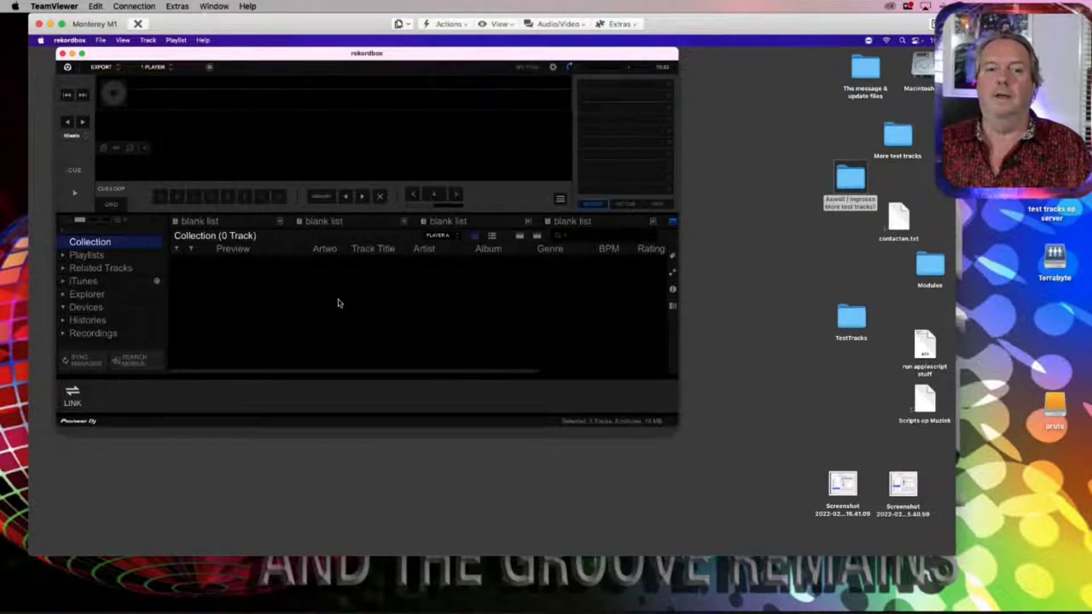
Copy "2021 - 23 - 30 - A7s - Nirvana.mp3" into the very long-named subfolder of "Axwell / Ingrosso More test tracks1" and return to the parent folder
{"action": "left_click", "coordinate": [847, 184]}
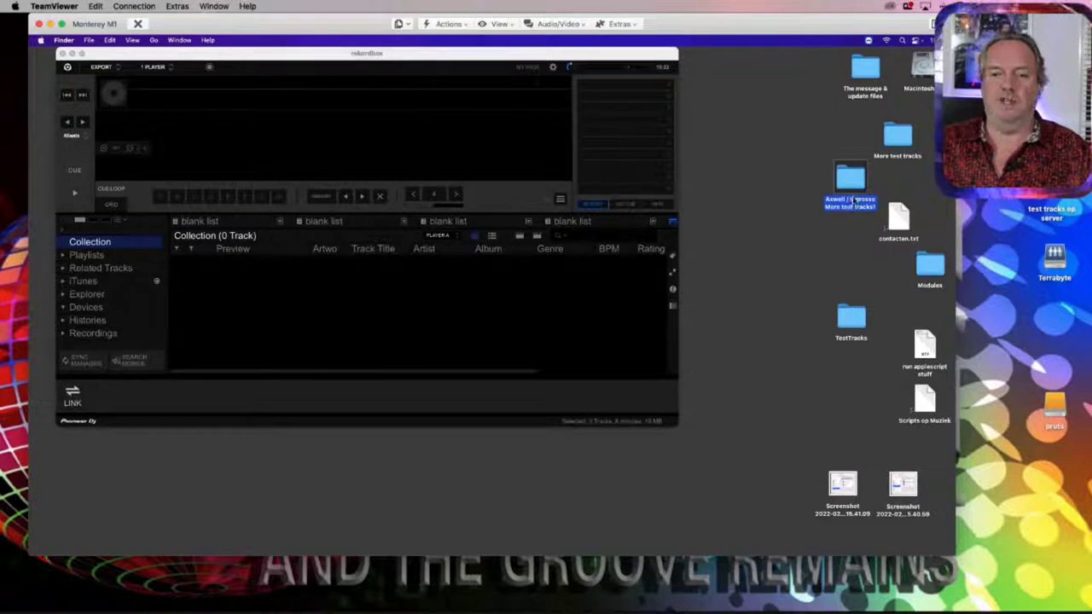
{"action": "double_click", "coordinate": [853, 177]}
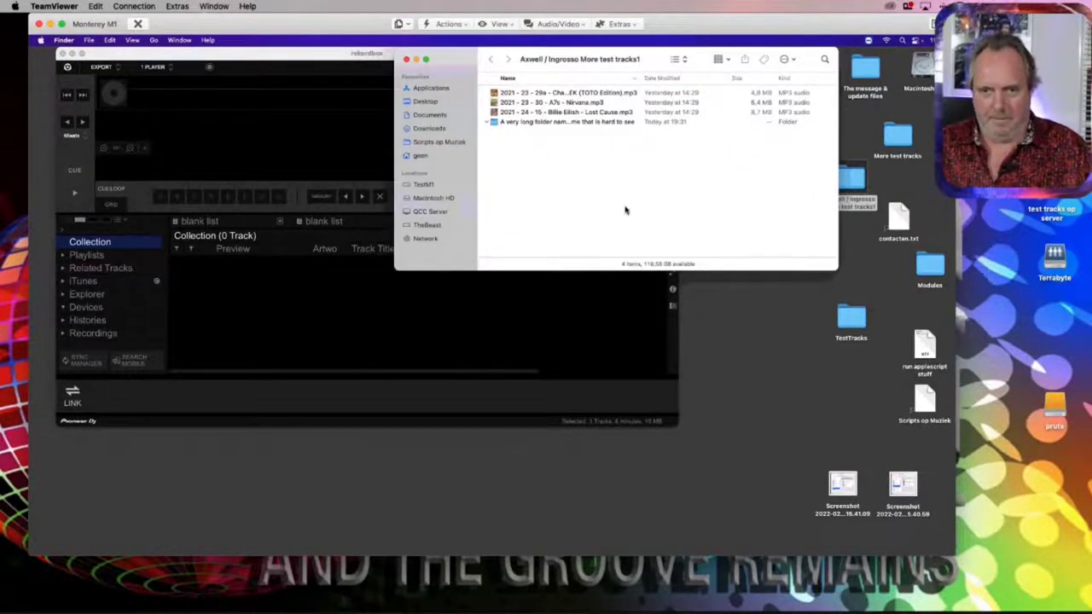
{"action": "left_click", "coordinate": [562, 122]}
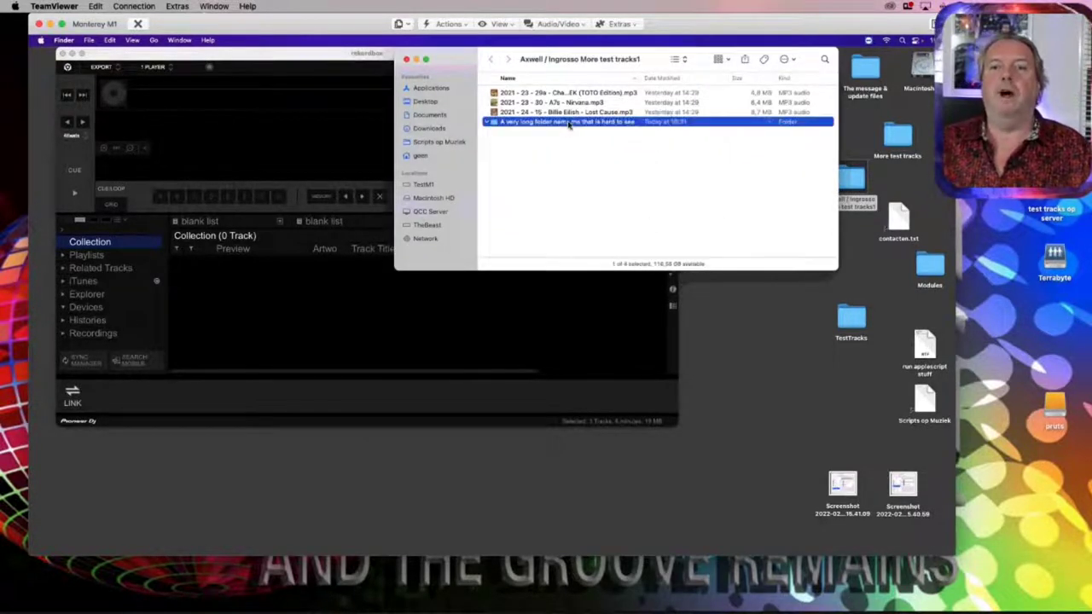
{"action": "key", "text": "Return"}
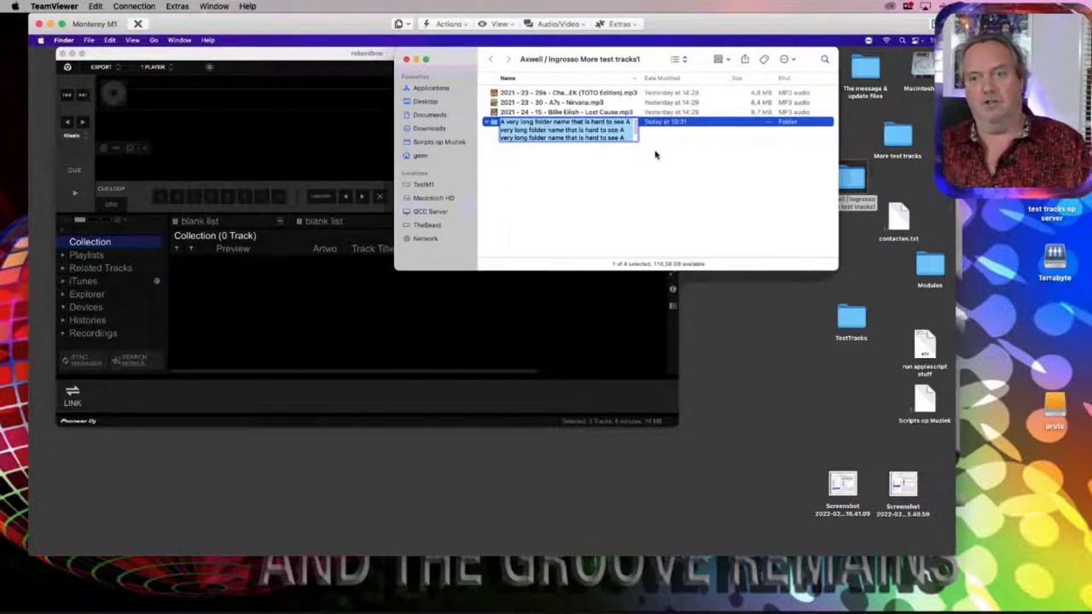
{"action": "key", "text": "Return"}
{"action": "left_click_drag", "start_coordinate": [564, 102], "coordinate": [576, 163]}
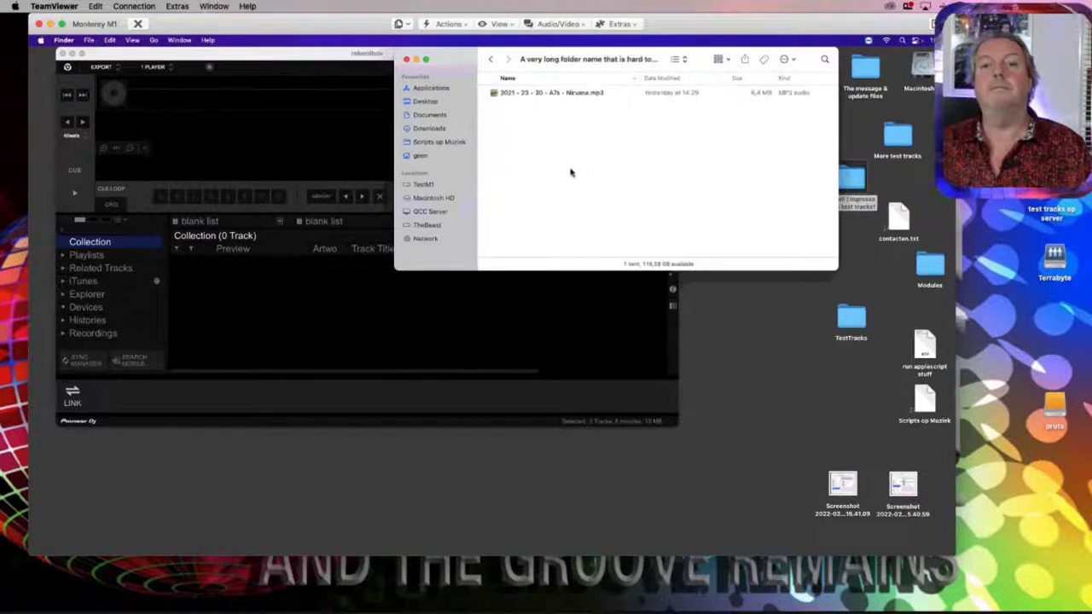
{"action": "left_click", "coordinate": [488, 59]}
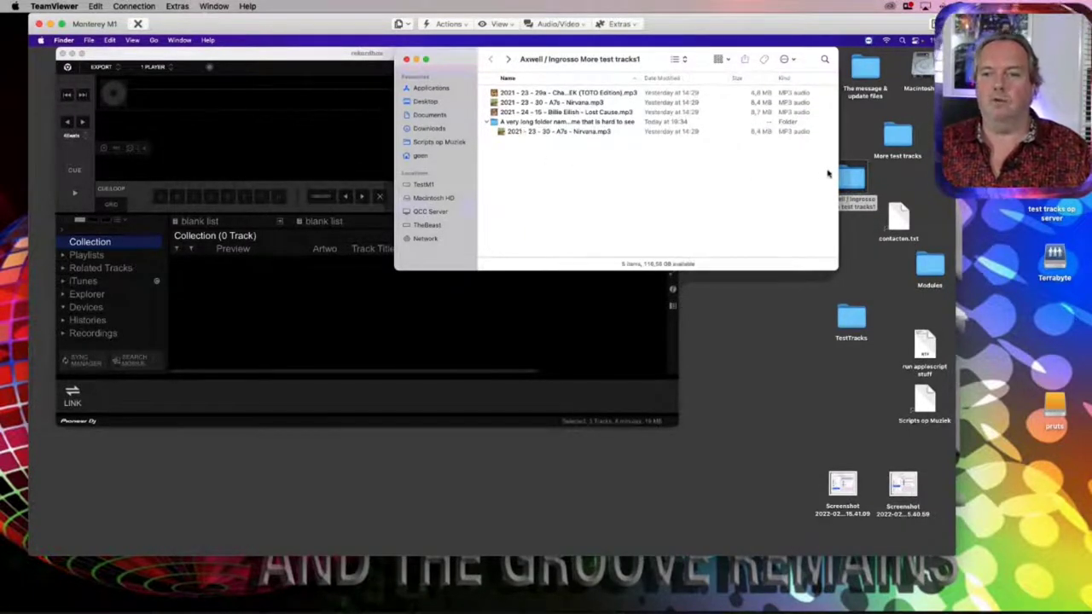
Rename the "Axwell / Ingrosso More test tracks1" folder on the desktop to "More test tracks1"
{"action": "left_click", "coordinate": [853, 175]}
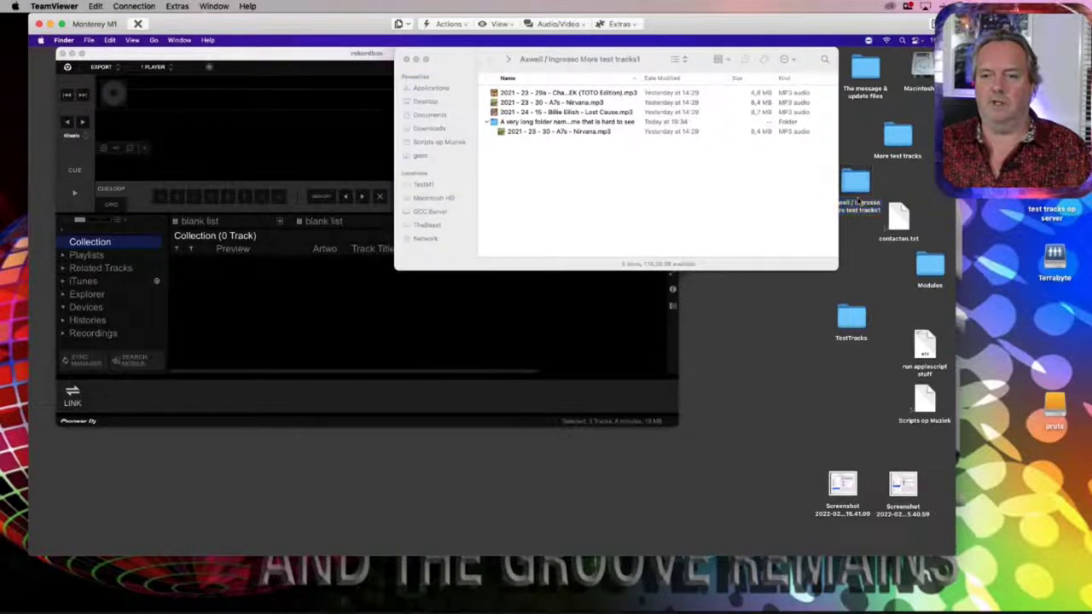
{"action": "left_click_drag", "start_coordinate": [697, 55], "coordinate": [643, 62]}
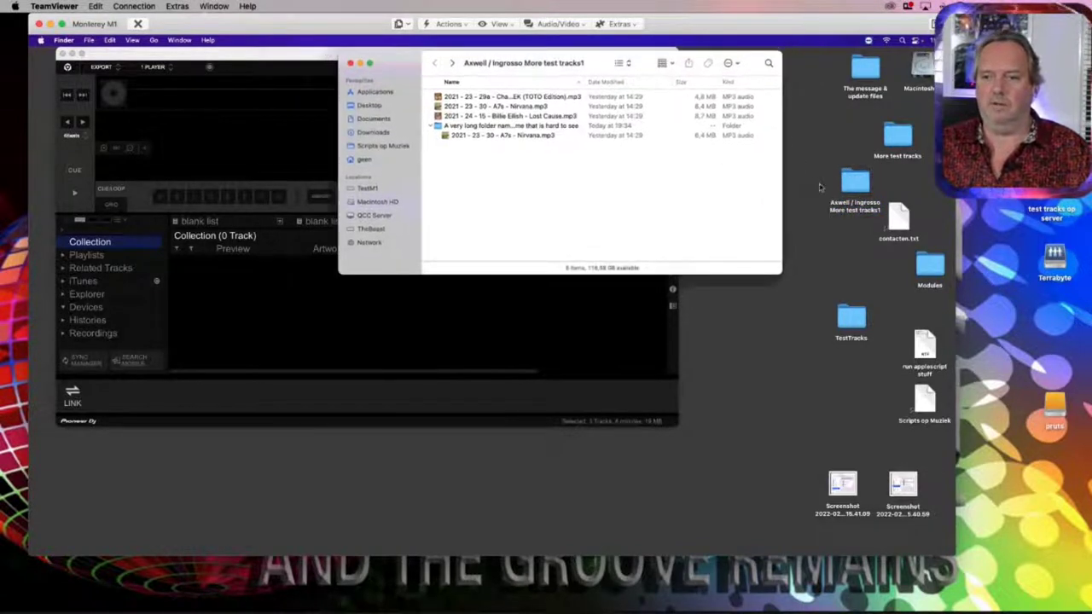
{"action": "left_click", "coordinate": [845, 204]}
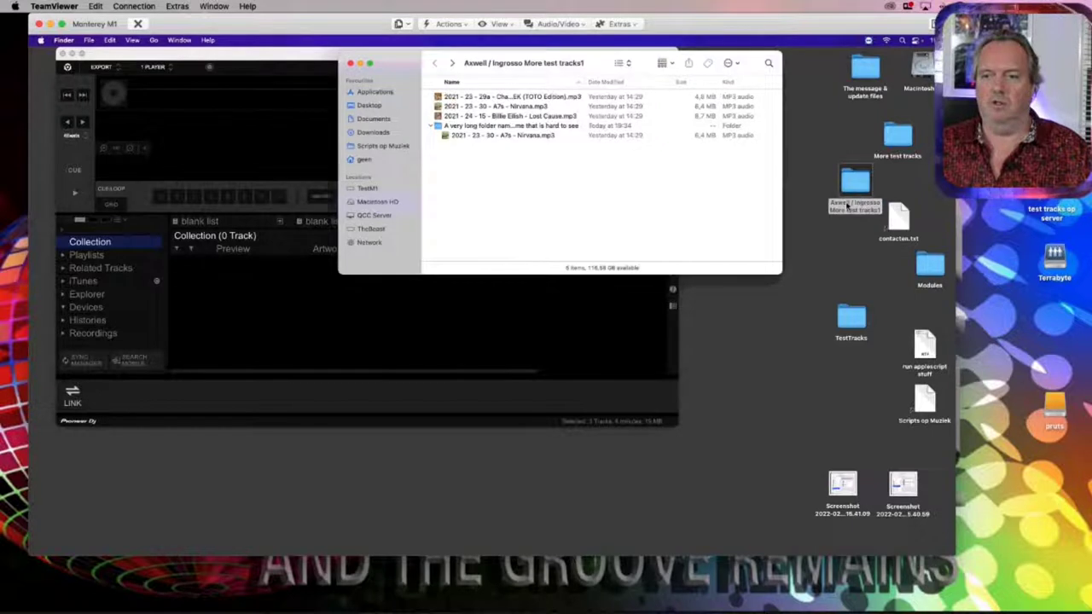
{"action": "left_click", "coordinate": [843, 208]}
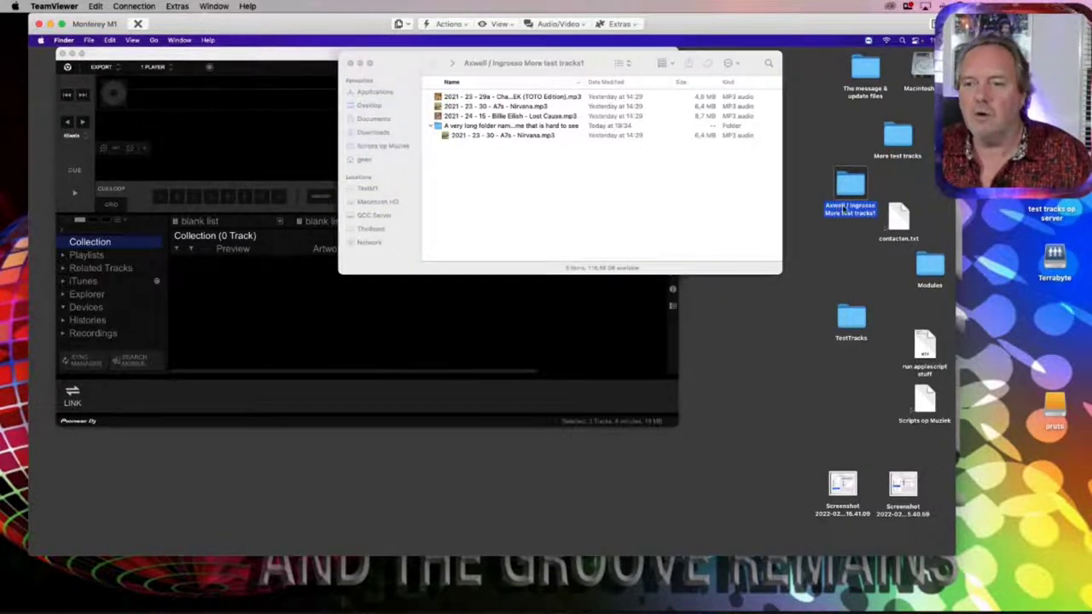
{"action": "left_click", "coordinate": [843, 206]}
{"action": "left_click", "coordinate": [844, 206]}
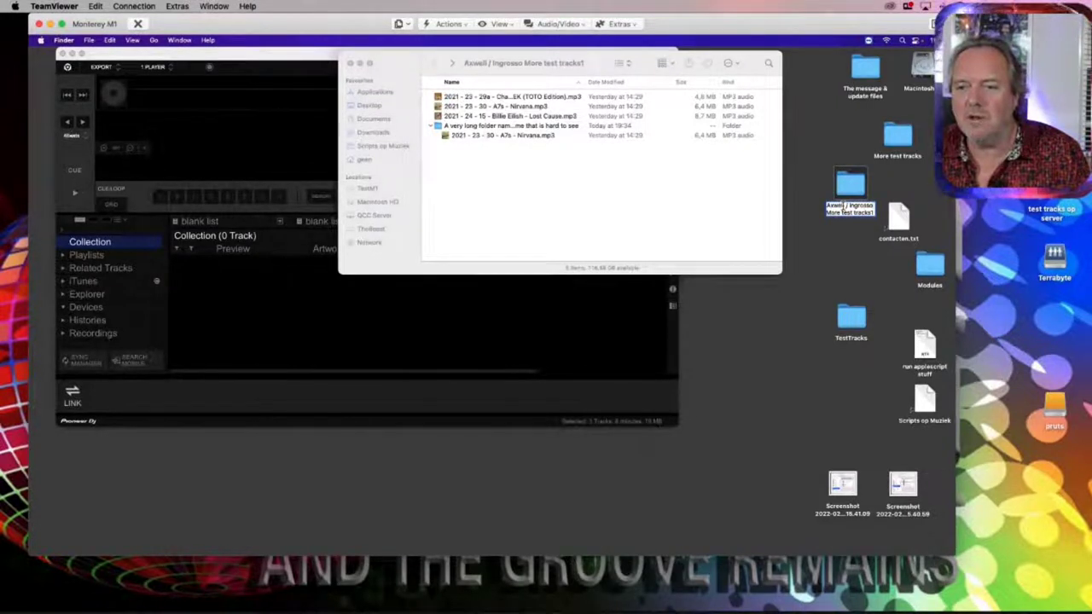
{"action": "key", "text": "BackSpace"}
{"action": "key", "text": "BackSpace"}
{"action": "key", "text": "BackSpace"}
{"action": "key", "text": "BackSpace"}
{"action": "key", "text": "BackSpace"}
{"action": "key", "text": "BackSpace"}
{"action": "key", "text": "BackSpace"}
{"action": "key", "text": "BackSpace"}
{"action": "key", "text": "BackSpace"}
{"action": "key", "text": "BackSpace"}
{"action": "key", "text": "BackSpace"}
{"action": "key", "text": "BackSpace"}
{"action": "key", "text": "BackSpace"}
{"action": "key", "text": "BackSpace"}
{"action": "key", "text": "BackSpace"}
{"action": "key", "text": "BackSpace"}
{"action": "key", "text": "BackSpace"}
{"action": "key", "text": "BackSpace"}
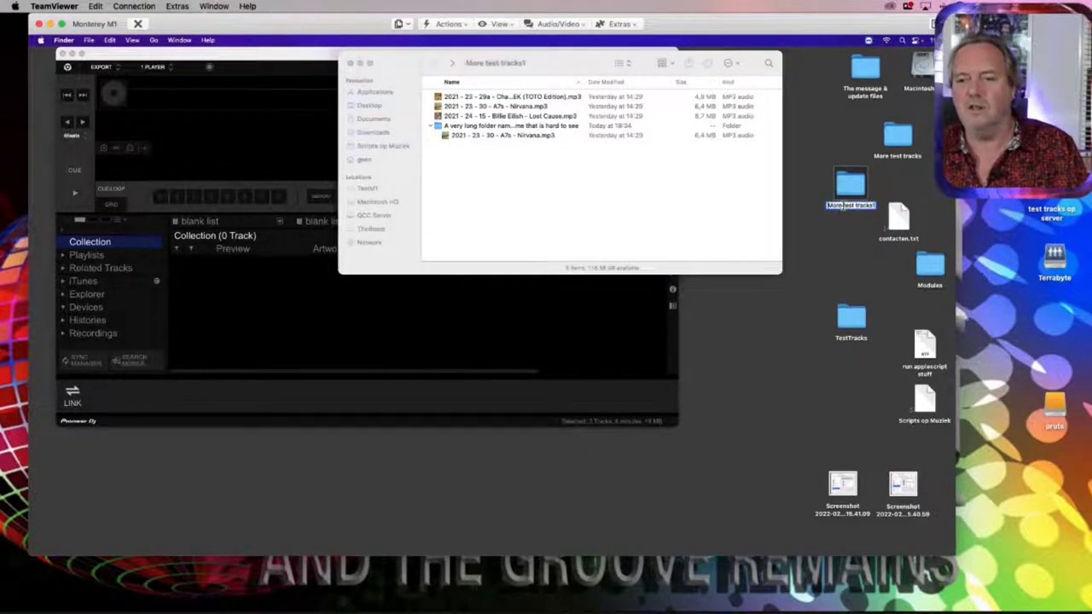
{"action": "key", "text": "Return"}
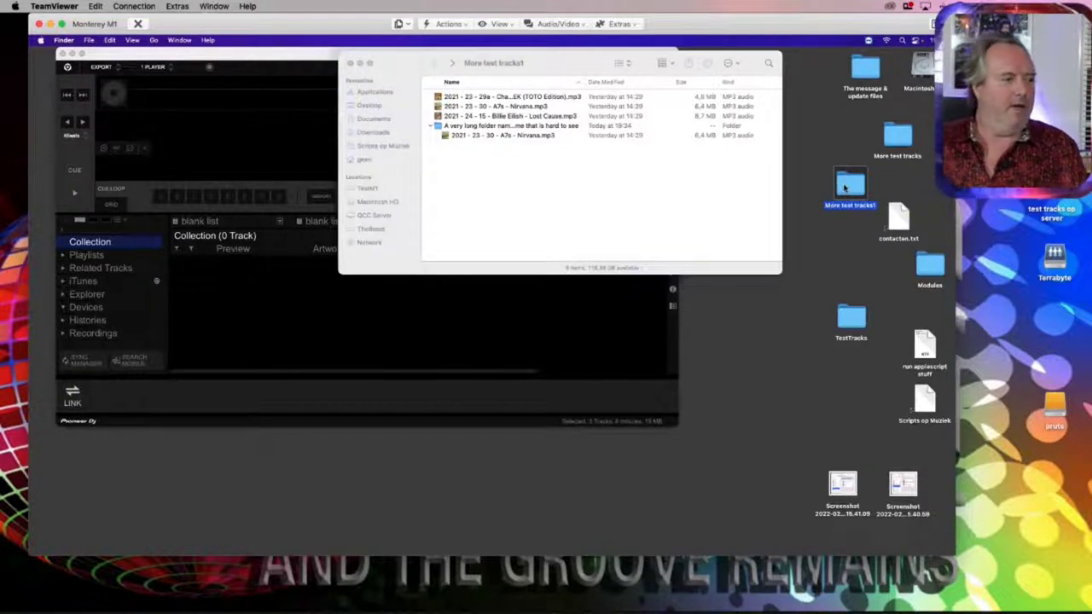
Import the "More test tracks1" folder with the offered analysis settings and remove all tracks from the collection
{"action": "left_click_drag", "start_coordinate": [846, 189], "coordinate": [333, 309]}
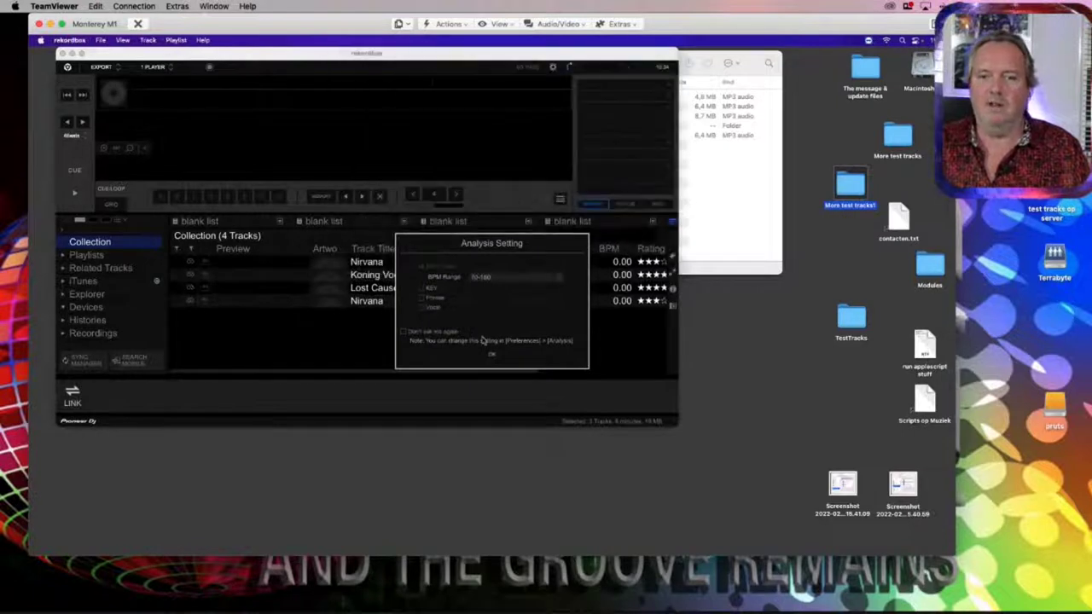
{"action": "left_click", "coordinate": [492, 354]}
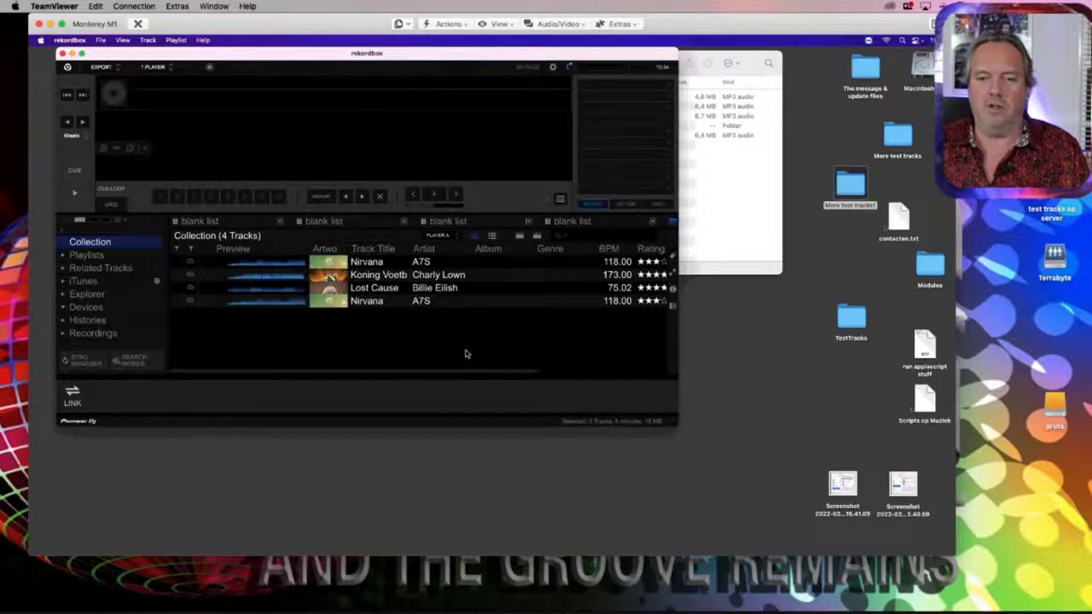
{"action": "left_click", "coordinate": [726, 187]}
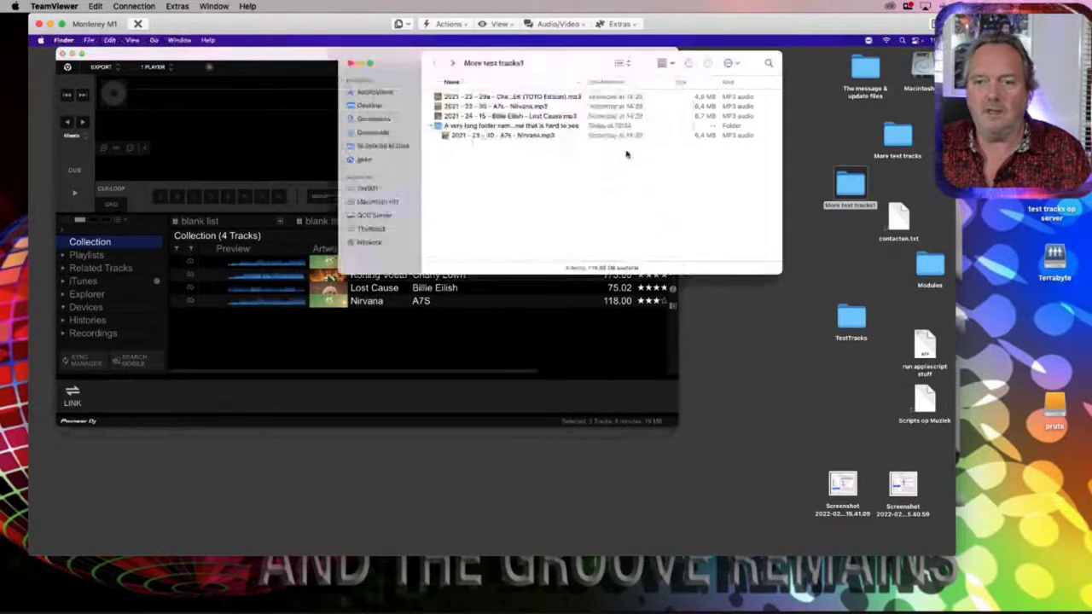
{"action": "left_click", "coordinate": [370, 312]}
{"action": "key", "text": "super+a"}
{"action": "key", "text": "Delete"}
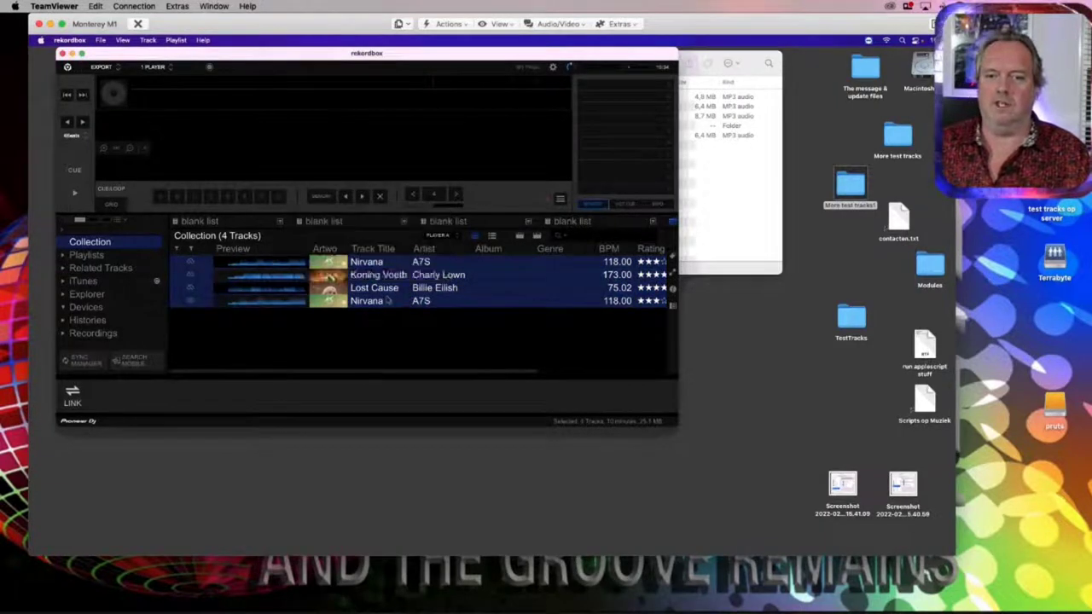
Copy the complete name of the very long-named subfolder in "More test tracks1", leaving its name as it is
{"action": "left_click", "coordinate": [738, 182]}
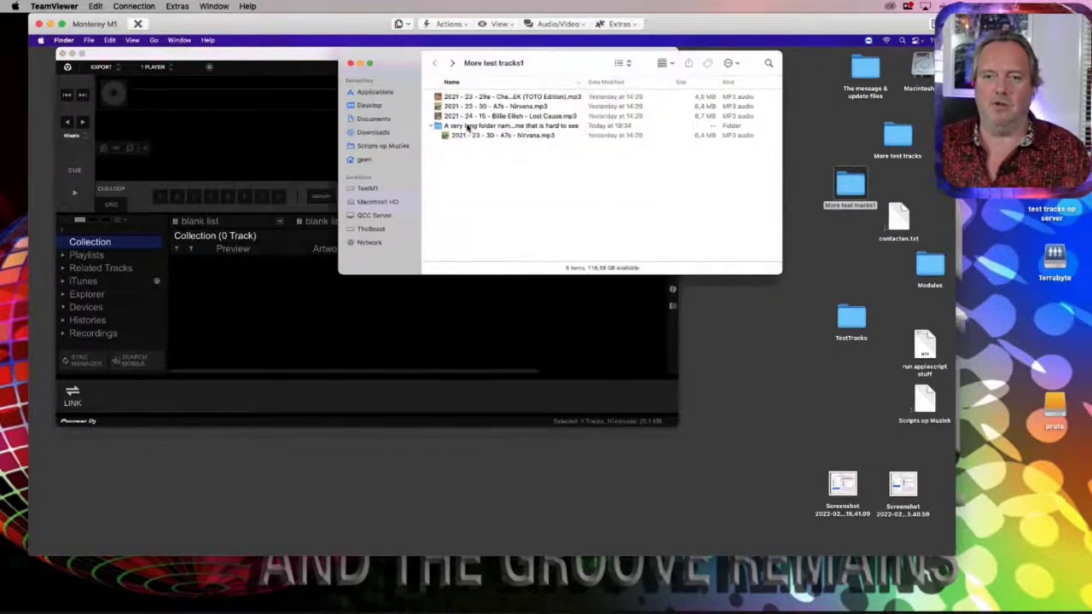
{"action": "left_click", "coordinate": [469, 126]}
{"action": "left_click", "coordinate": [469, 126]}
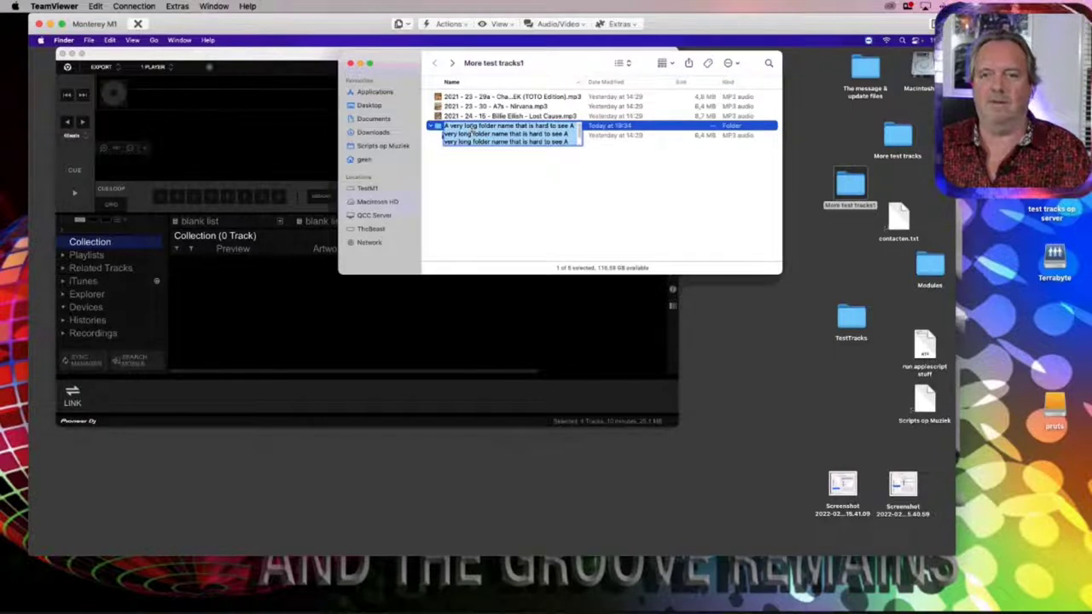
{"action": "left_click", "coordinate": [471, 126]}
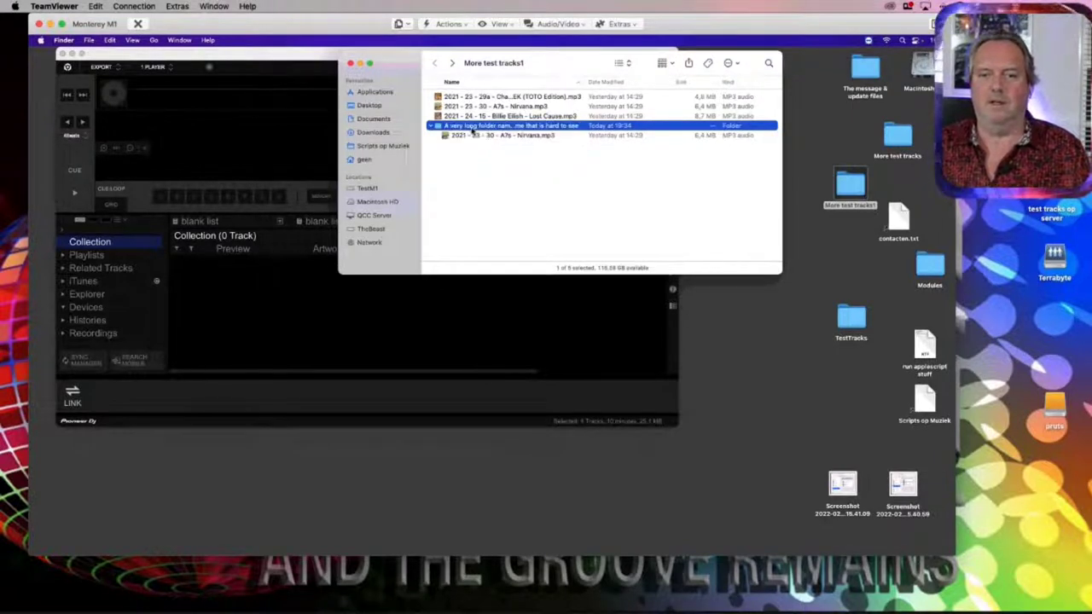
{"action": "triple_click", "coordinate": [471, 126]}
{"action": "left_click", "coordinate": [471, 126]}
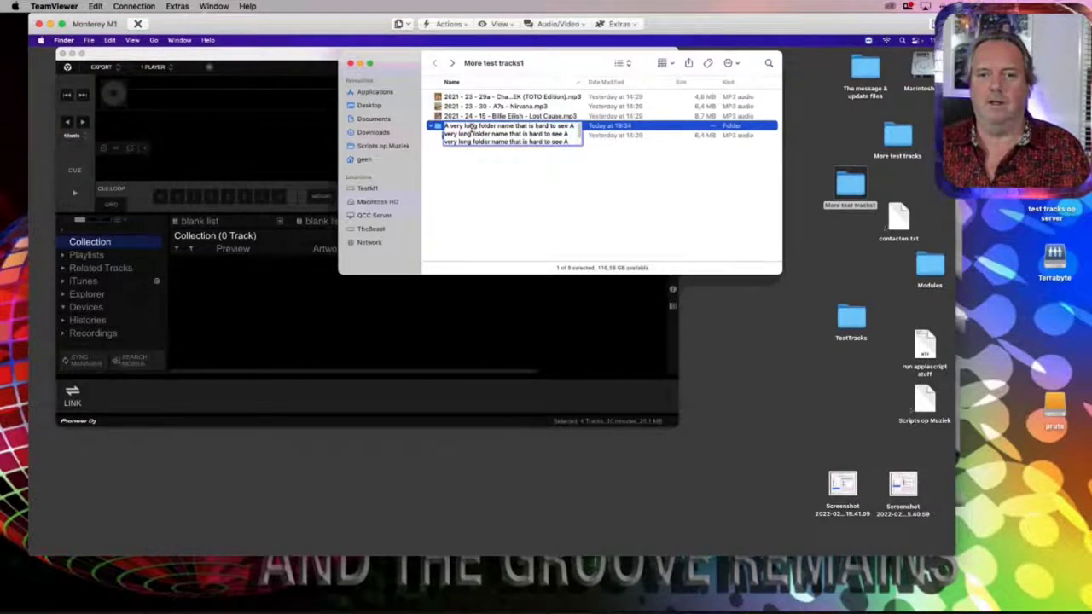
{"action": "triple_click", "coordinate": [471, 126]}
{"action": "key", "text": "super+c"}
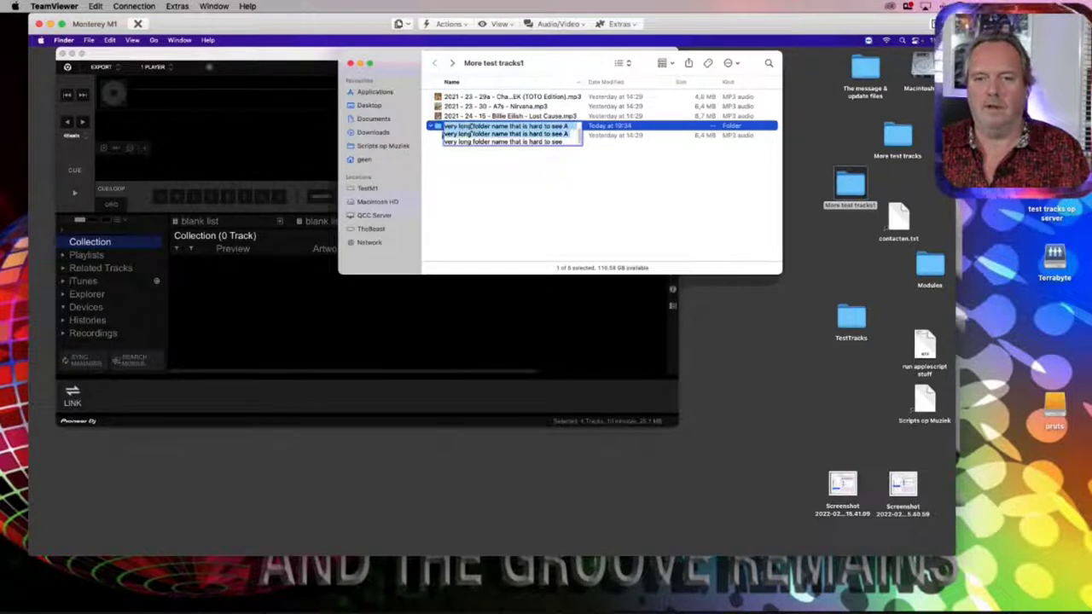
{"action": "left_click", "coordinate": [471, 126]}
{"action": "key", "text": "Return"}
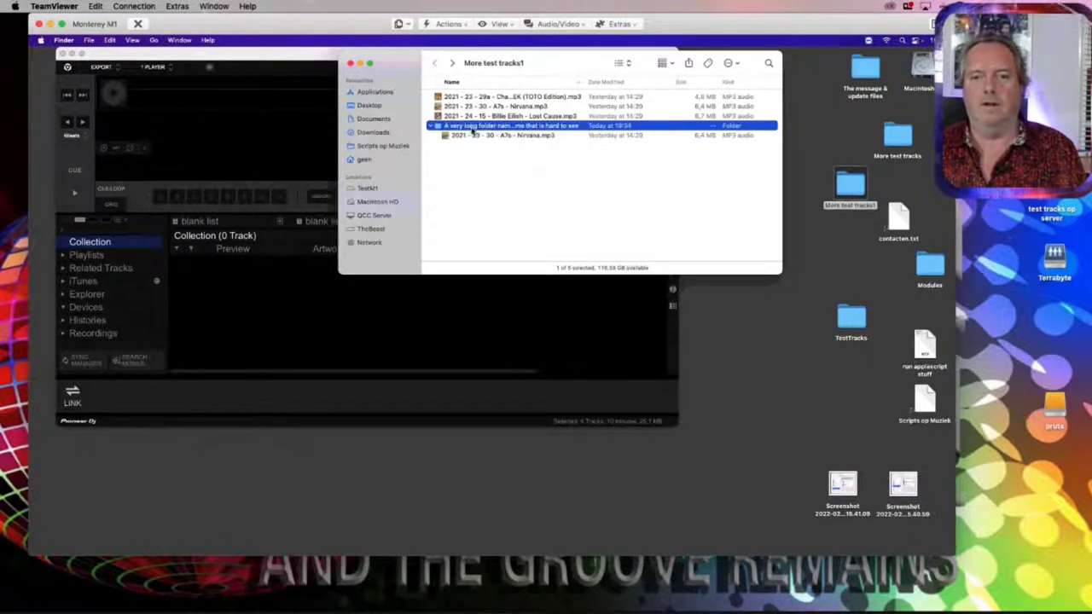
{"action": "key", "text": "Return"}
{"action": "key", "text": "Return"}
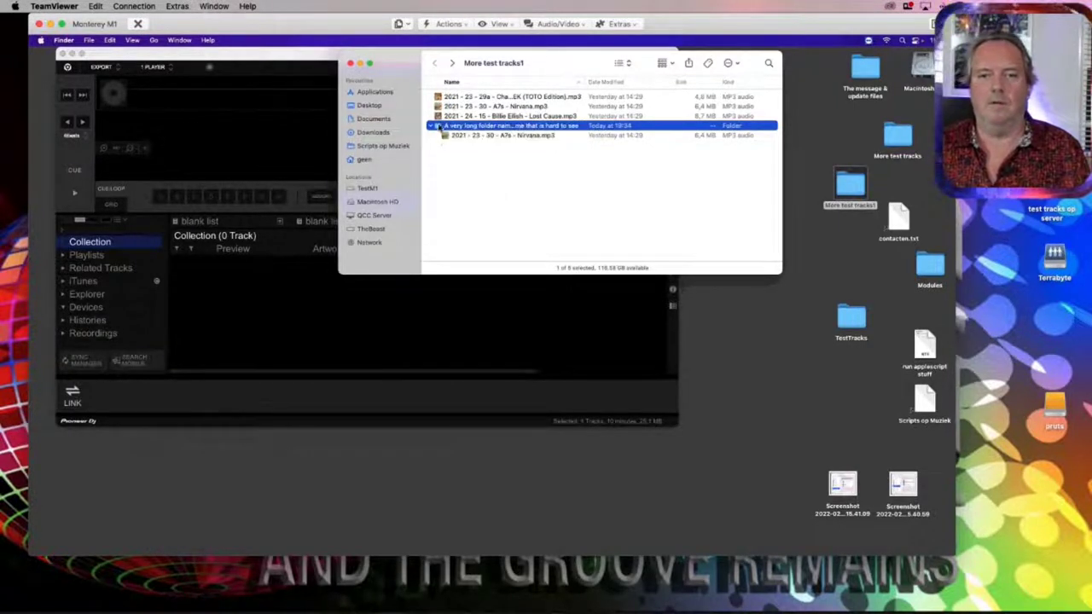
Import only the very long-named subfolder into the collection with the offered analysis settings
{"action": "left_click_drag", "start_coordinate": [440, 127], "coordinate": [265, 286]}
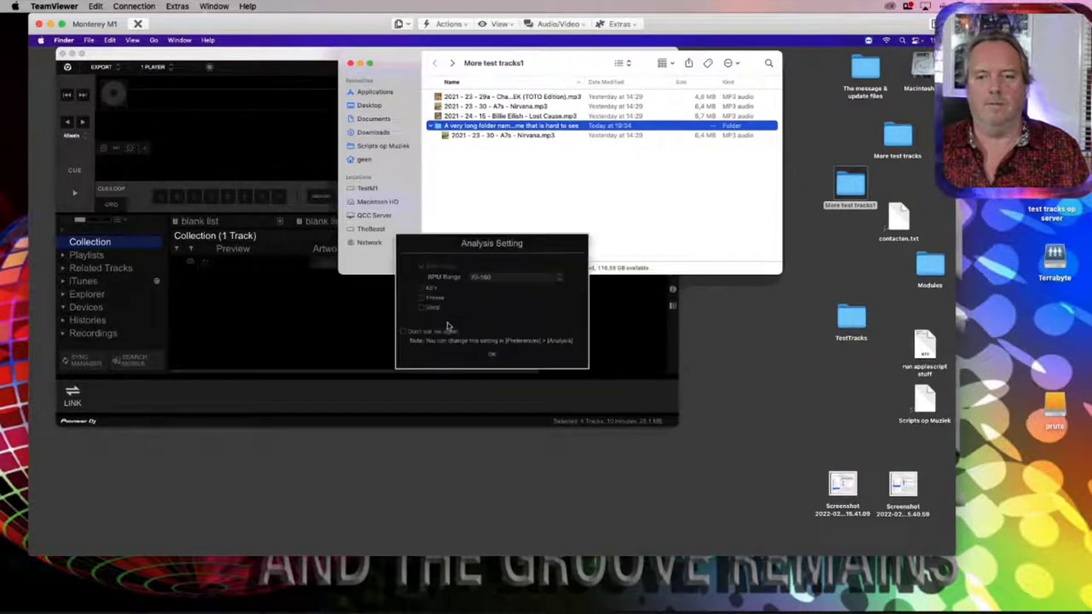
{"action": "left_click", "coordinate": [492, 353]}
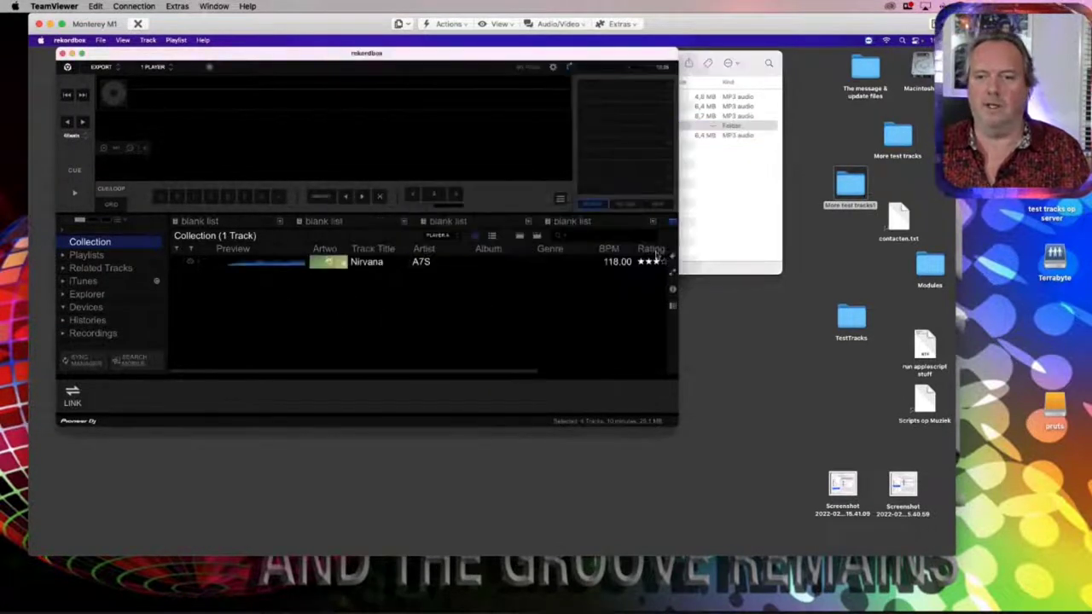
{"action": "left_click", "coordinate": [750, 213]}
Rename the "More test tracks1" folder on the desktop with the copied very long folder name
{"action": "left_click", "coordinate": [850, 205]}
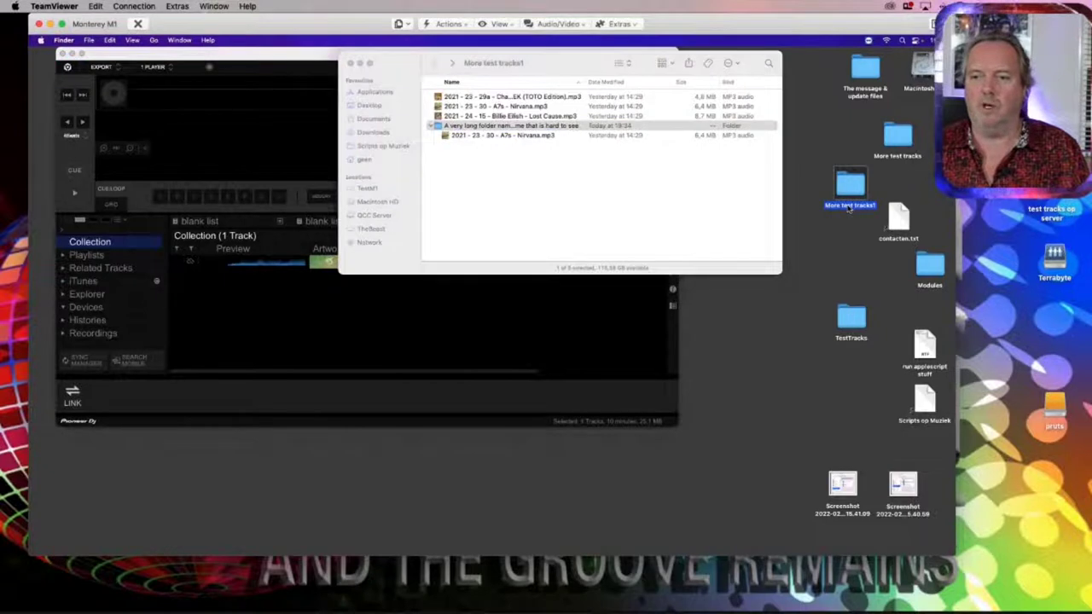
{"action": "key", "text": "Return"}
{"action": "key", "text": "super+v"}
{"action": "key", "text": "Return"}
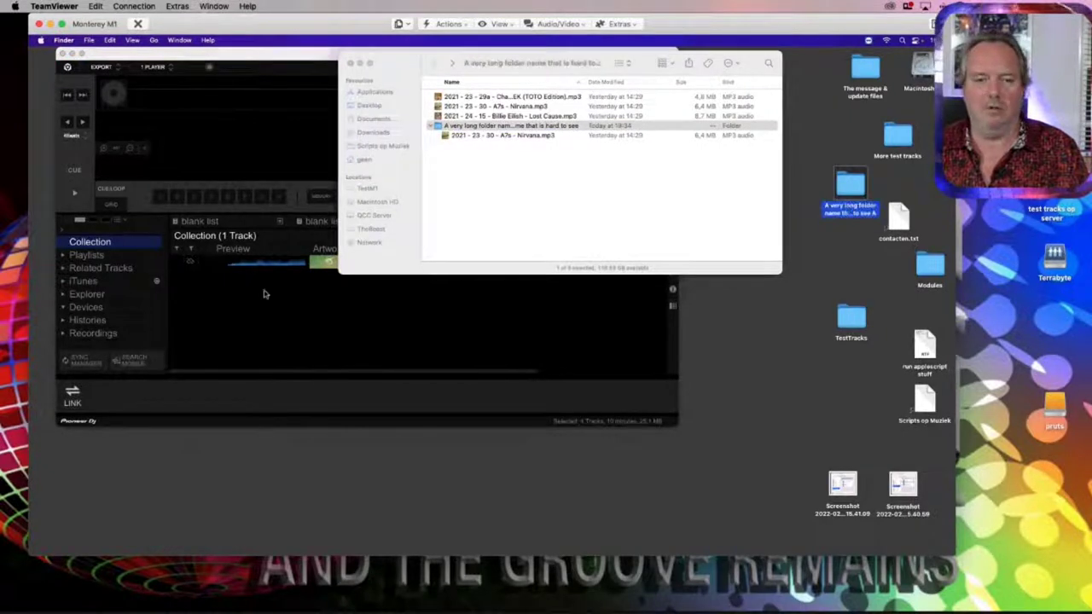
Remove the Nirvana track from the rekordbox collection
{"action": "left_click", "coordinate": [265, 294]}
{"action": "left_click", "coordinate": [384, 264]}
{"action": "key", "text": "Delete"}
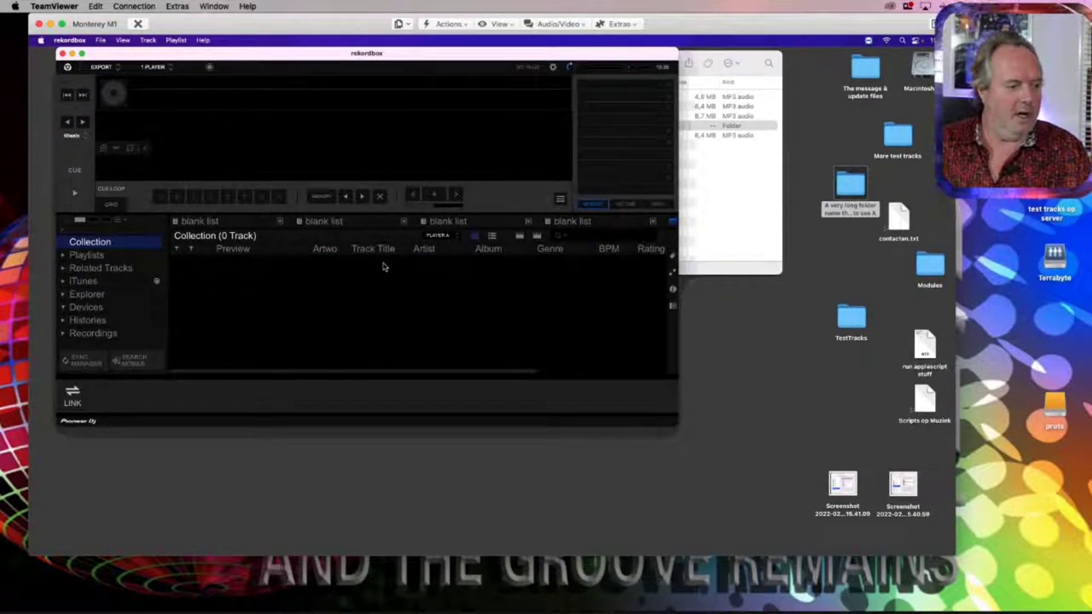
Try to import the renamed, very long-named desktop folder with its subfolder into the collection
{"action": "left_click_drag", "start_coordinate": [851, 184], "coordinate": [439, 278]}
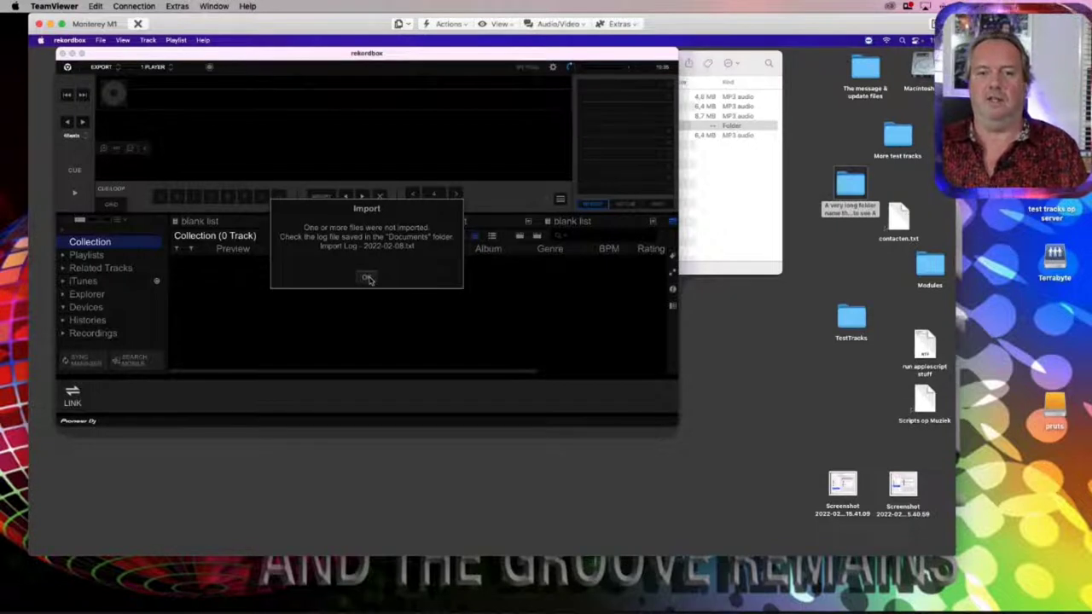
{"action": "left_click", "coordinate": [367, 278]}
{"action": "left_click", "coordinate": [369, 299]}
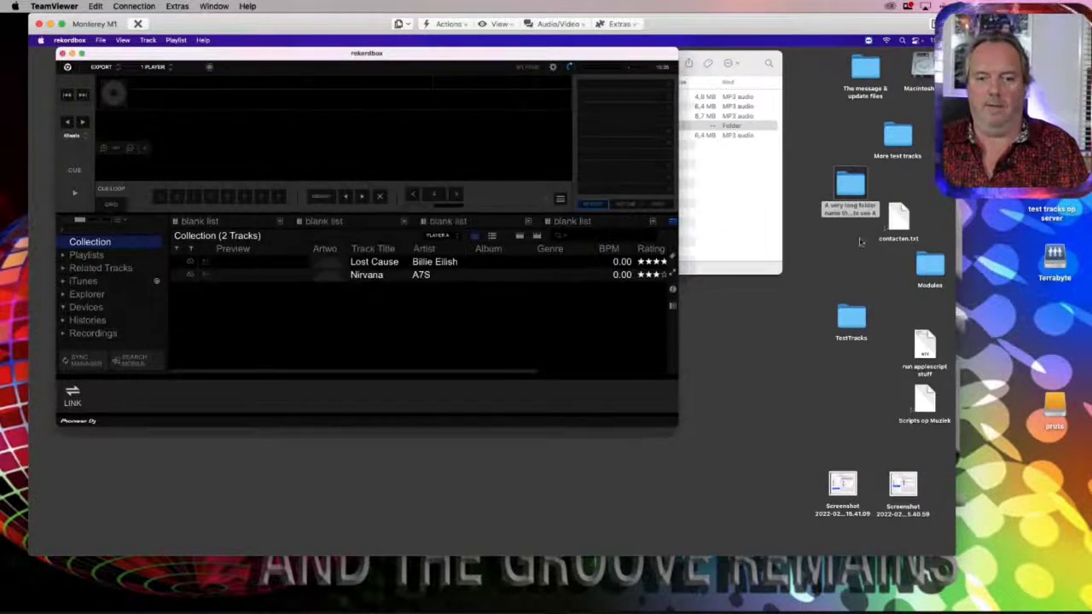
Remove all tracks from the collection and return to the very long-named folder's contents in Finder
{"action": "left_click", "coordinate": [465, 254]}
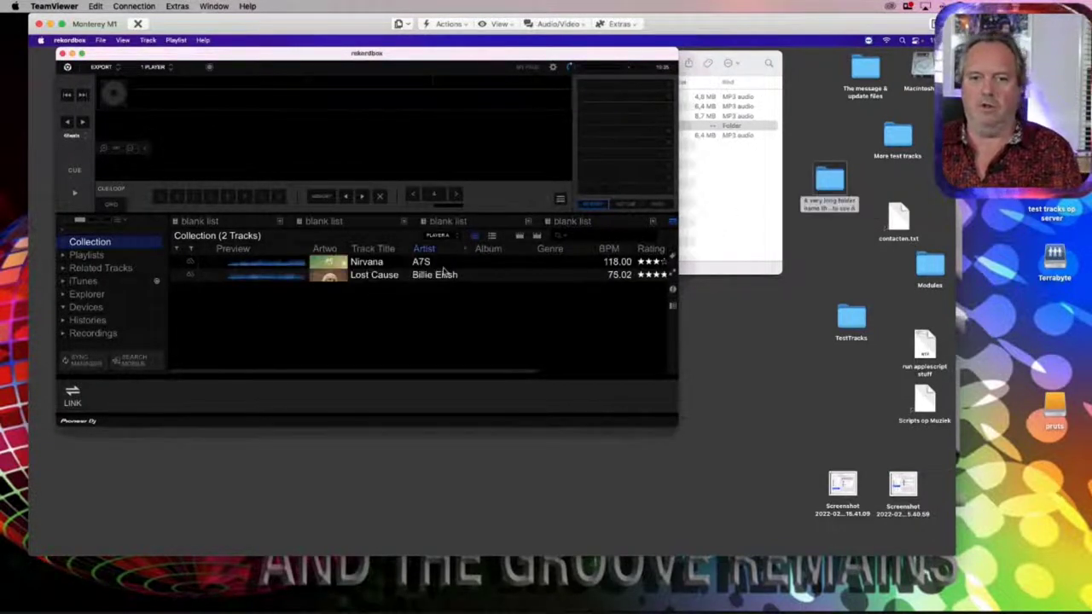
{"action": "key", "text": "super+a"}
{"action": "key", "text": "Delete"}
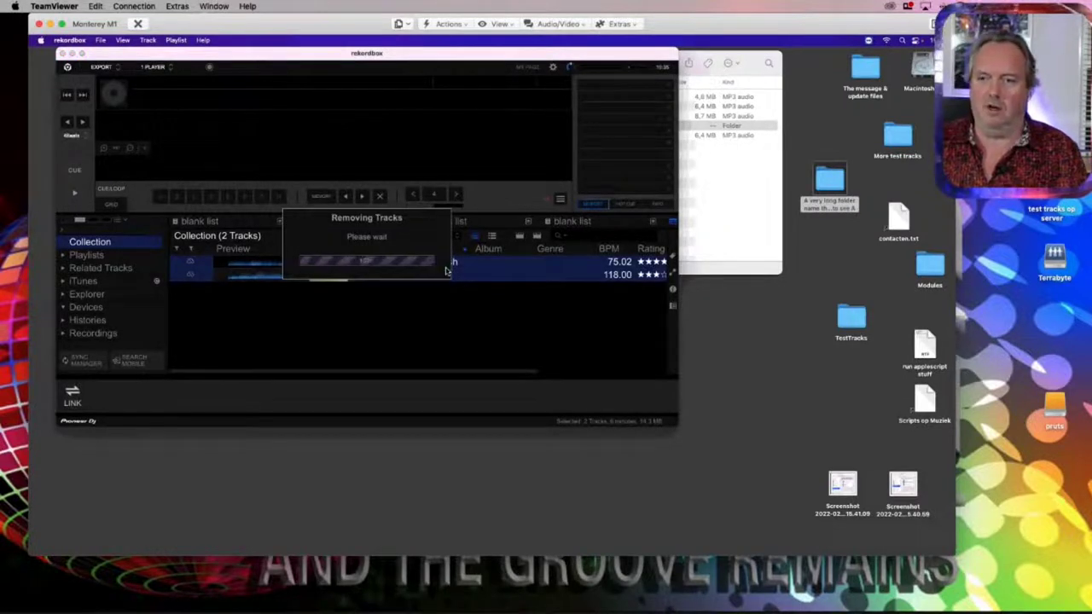
{"action": "left_click", "coordinate": [829, 181]}
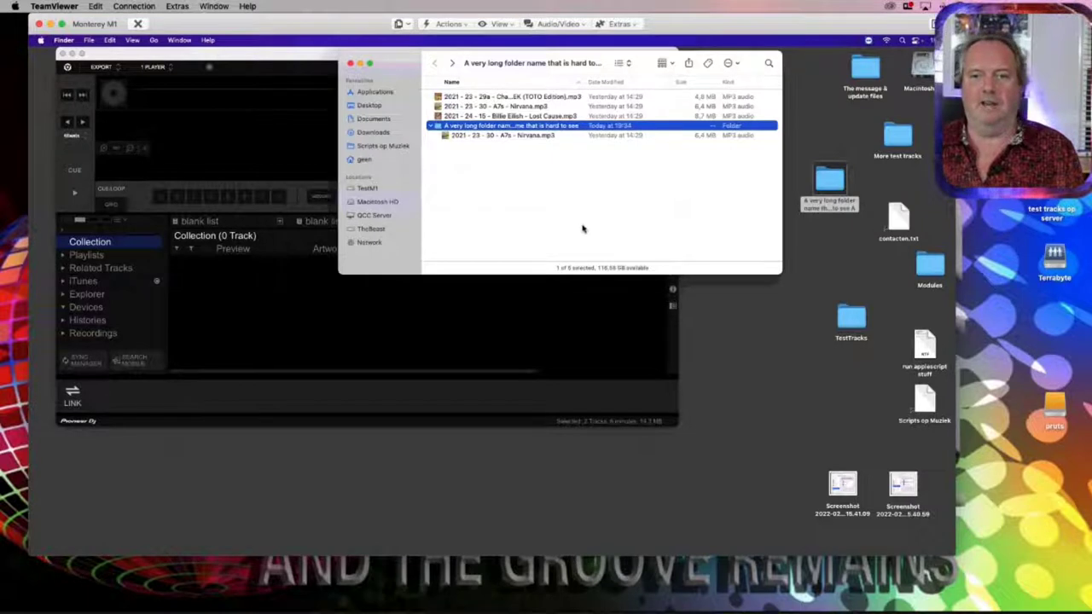
{"action": "left_click", "coordinate": [661, 219]}
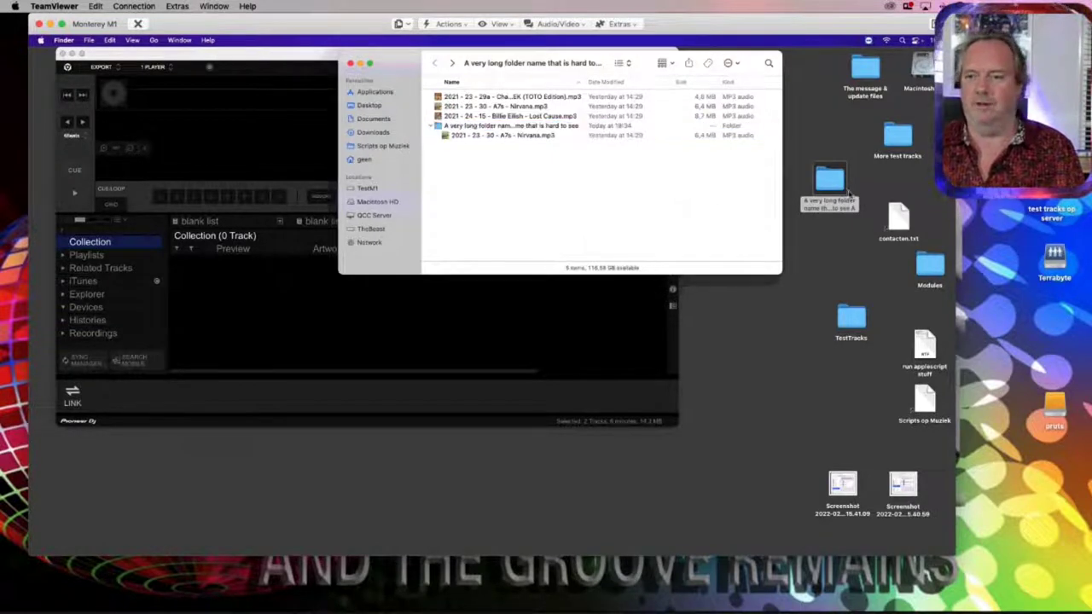
Rename the very long-named folder on the desktop as "test tracks" and return to its file list
{"action": "left_click", "coordinate": [831, 207]}
{"action": "key", "text": "Return"}
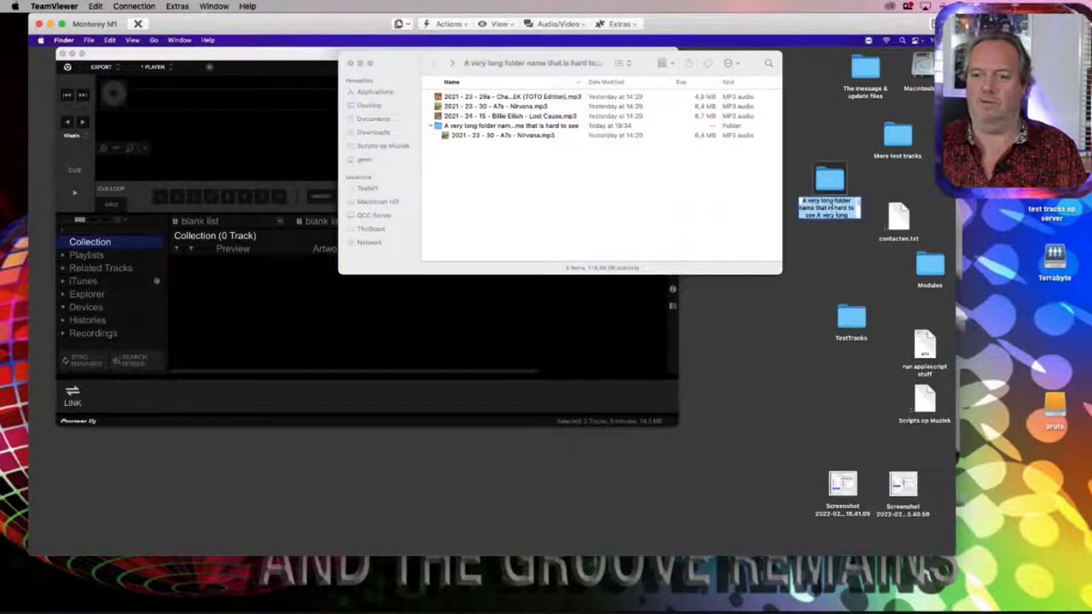
{"action": "type", "text": "test tracks"}
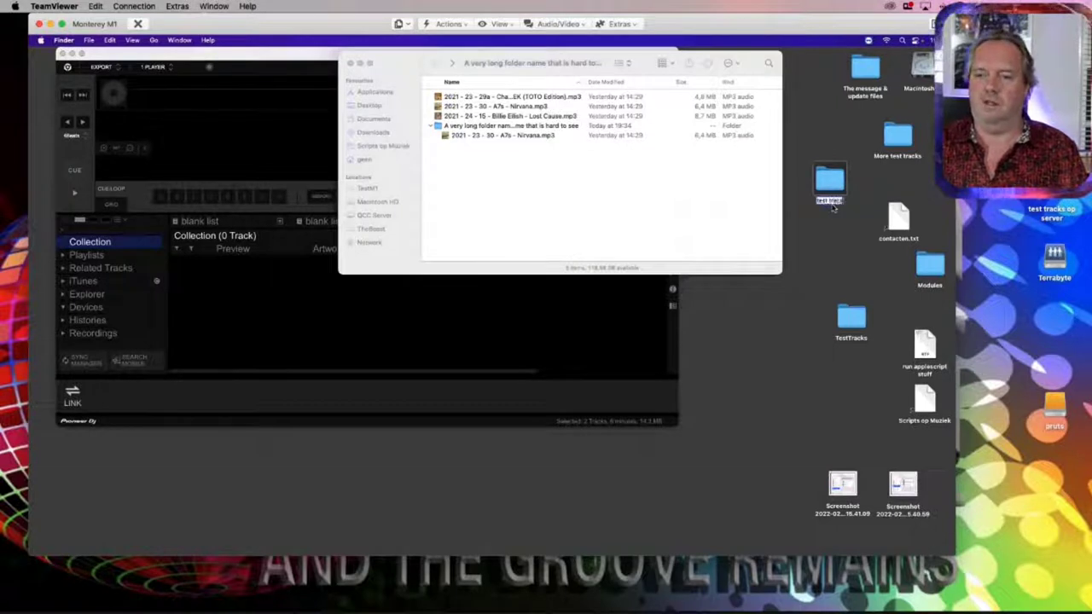
{"action": "key", "text": "Return"}
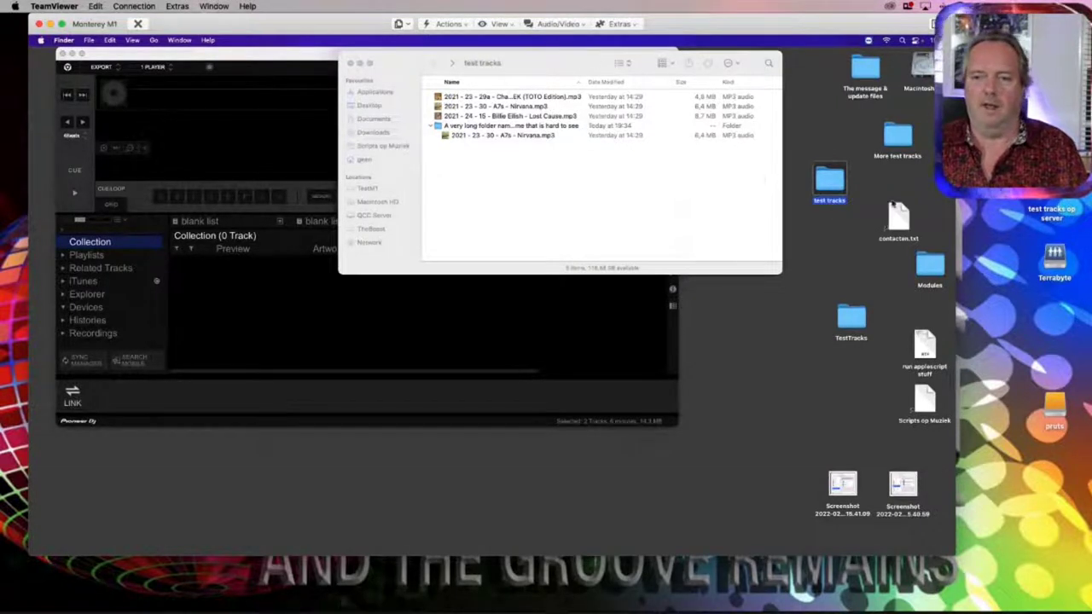
{"action": "left_click", "coordinate": [768, 209]}
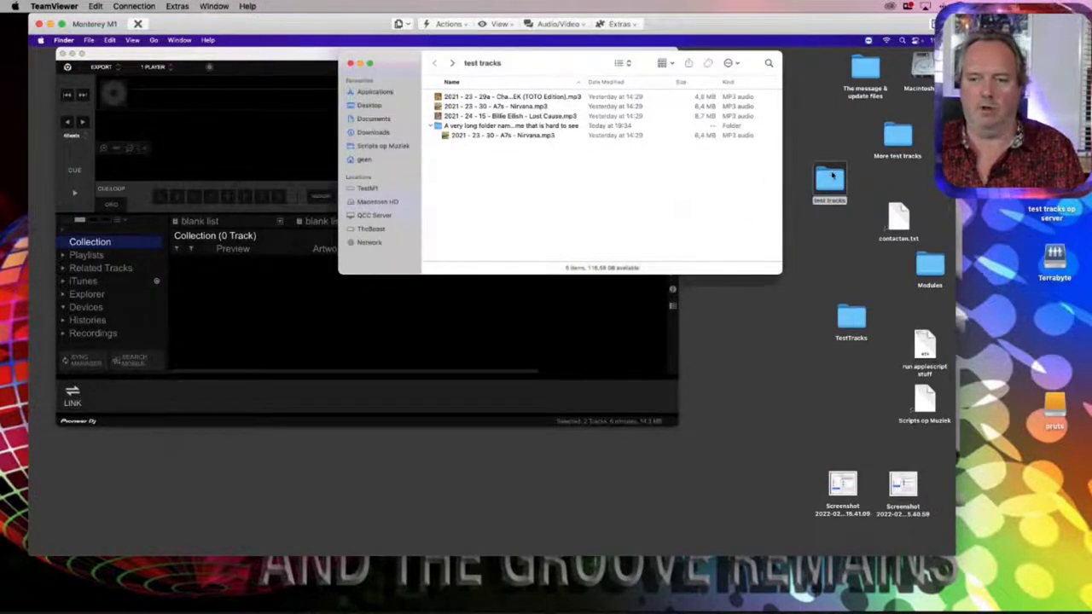
Rename the first-level Nirvana file in the test tracks folder with quote and bracket characters in front of its name
{"action": "left_click", "coordinate": [511, 102]}
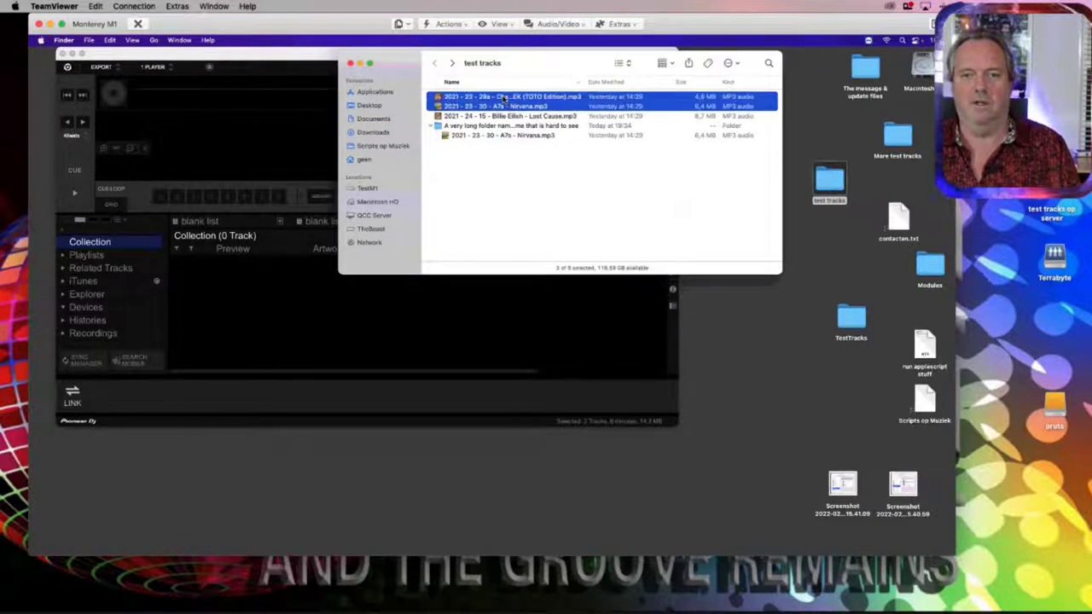
{"action": "left_click", "coordinate": [499, 107]}
{"action": "key", "text": "Return"}
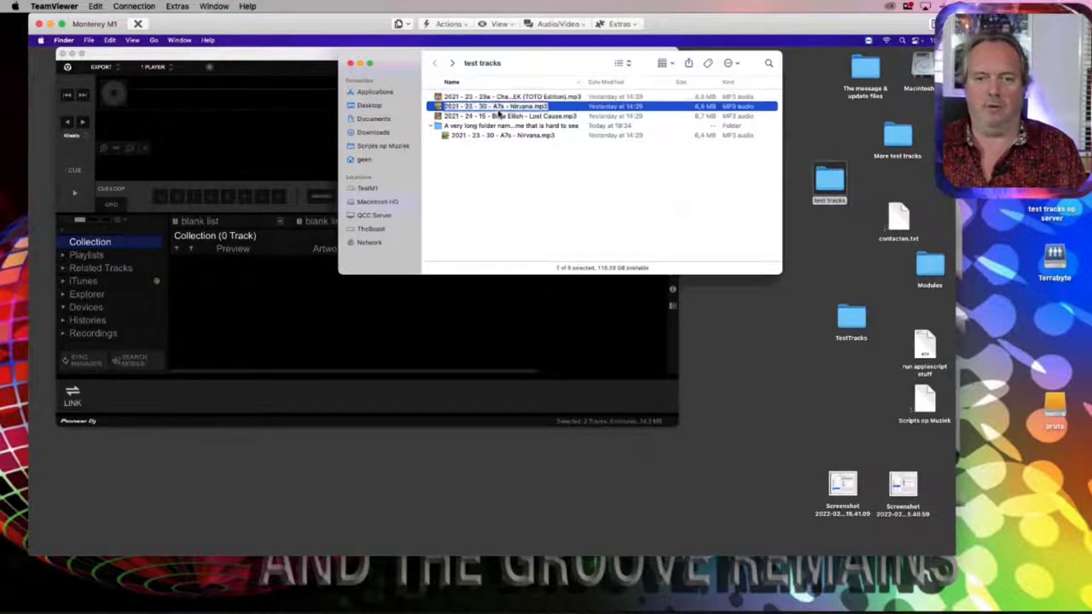
{"action": "key", "text": "Up"}
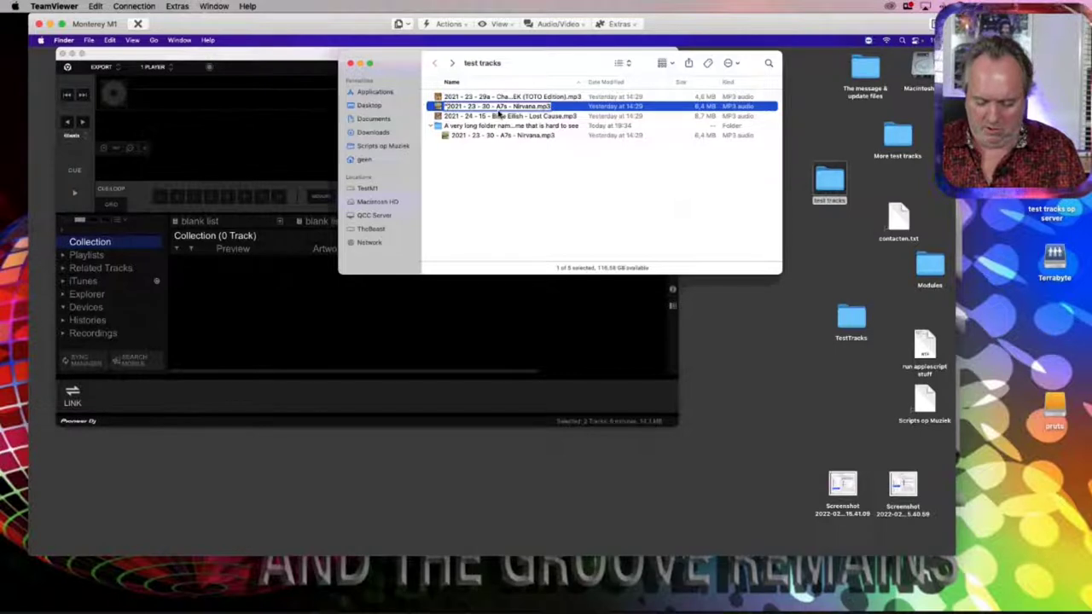
{"action": "type", "text": "'["}
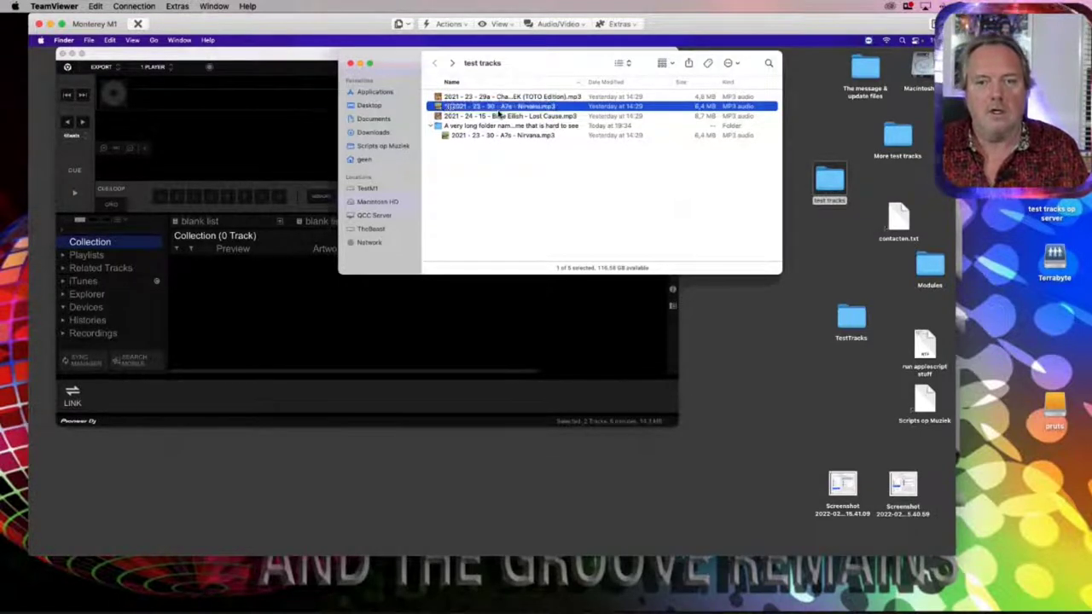
{"action": "key", "text": "Return"}
Import the renamed Nirvana track into the rekordbox collection, accept the analysis settings, and remove the track again
{"action": "left_click_drag", "start_coordinate": [509, 96], "coordinate": [317, 317]}
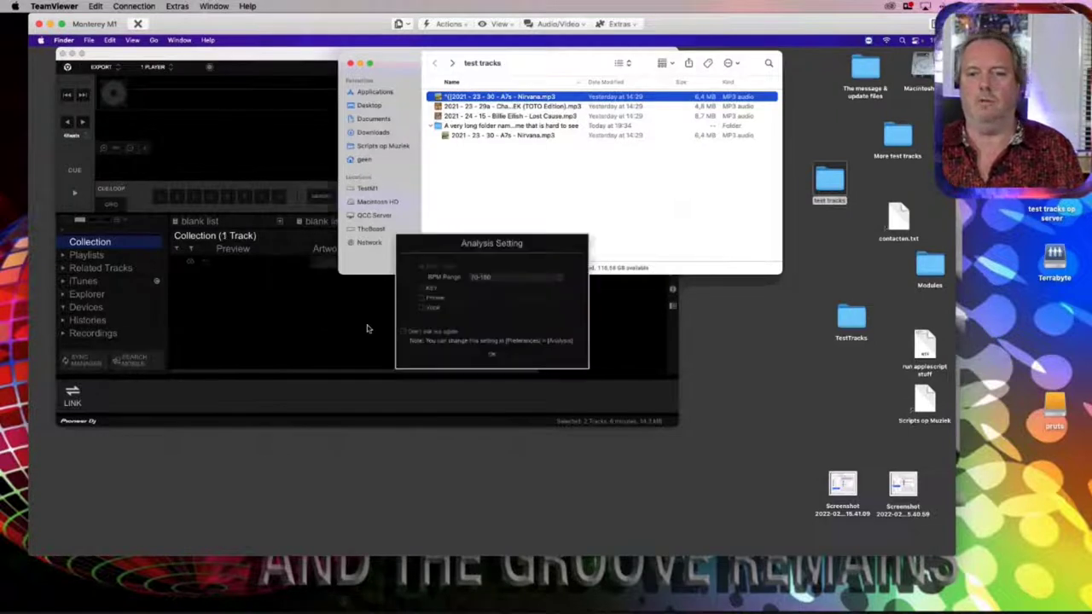
{"action": "left_click", "coordinate": [326, 325]}
{"action": "left_click", "coordinate": [490, 353]}
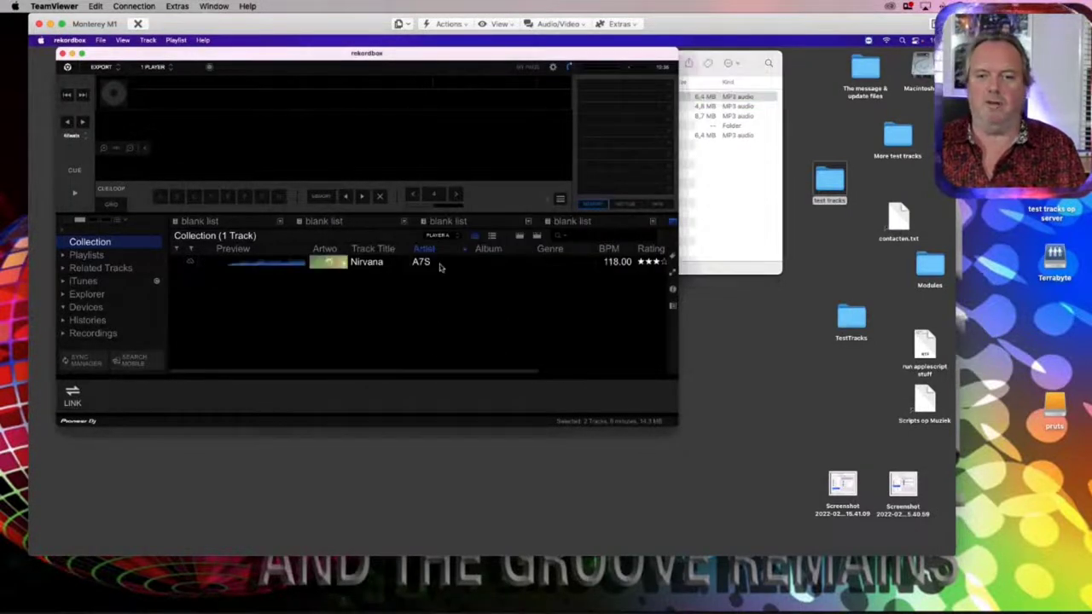
{"action": "left_click", "coordinate": [511, 265]}
{"action": "key", "text": "Delete"}
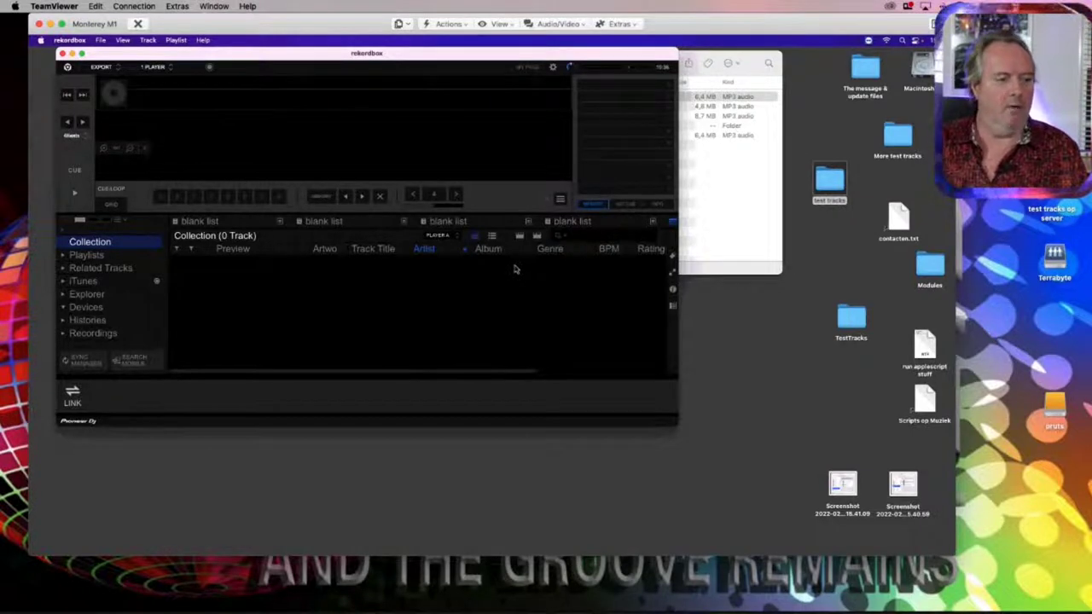
Remove the special characters in front of the Nirvana track's file name in the test tracks folder
{"action": "left_click", "coordinate": [717, 200]}
{"action": "key", "text": "Return"}
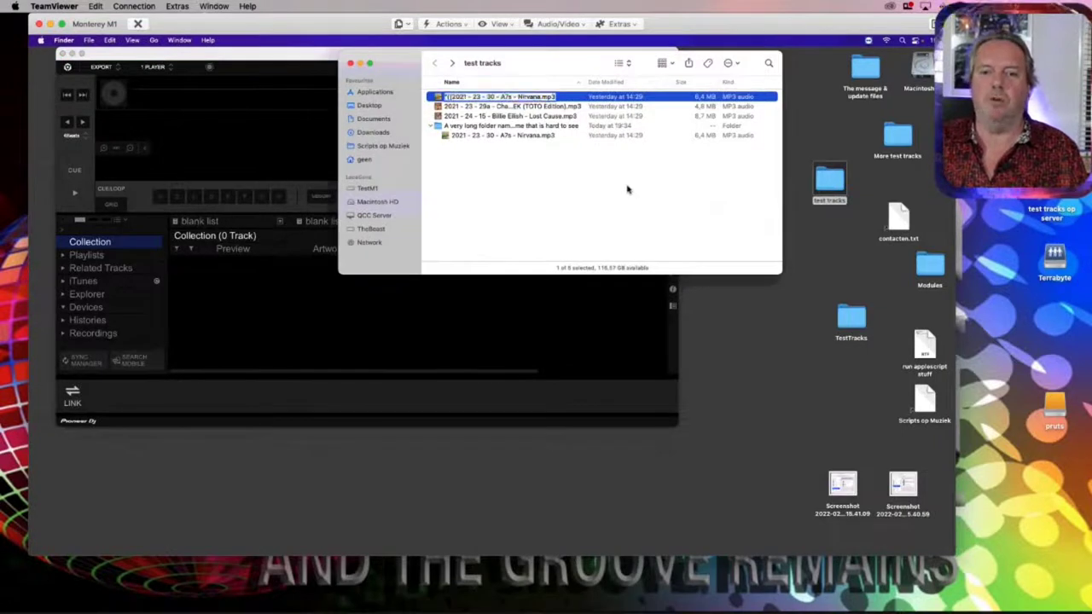
{"action": "key", "text": "Left"}
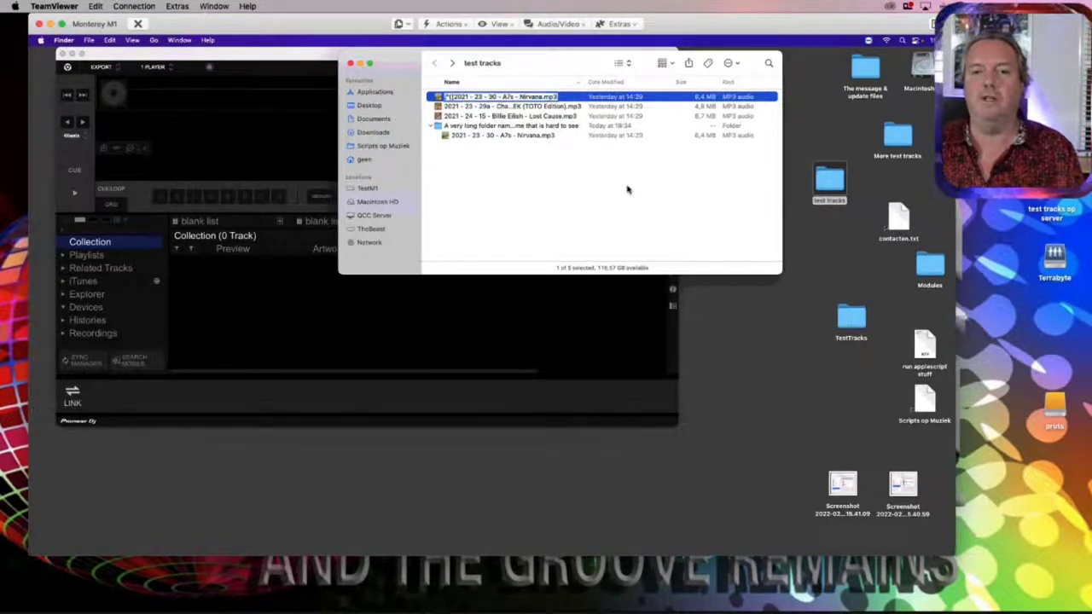
{"action": "key", "text": "super+a"}
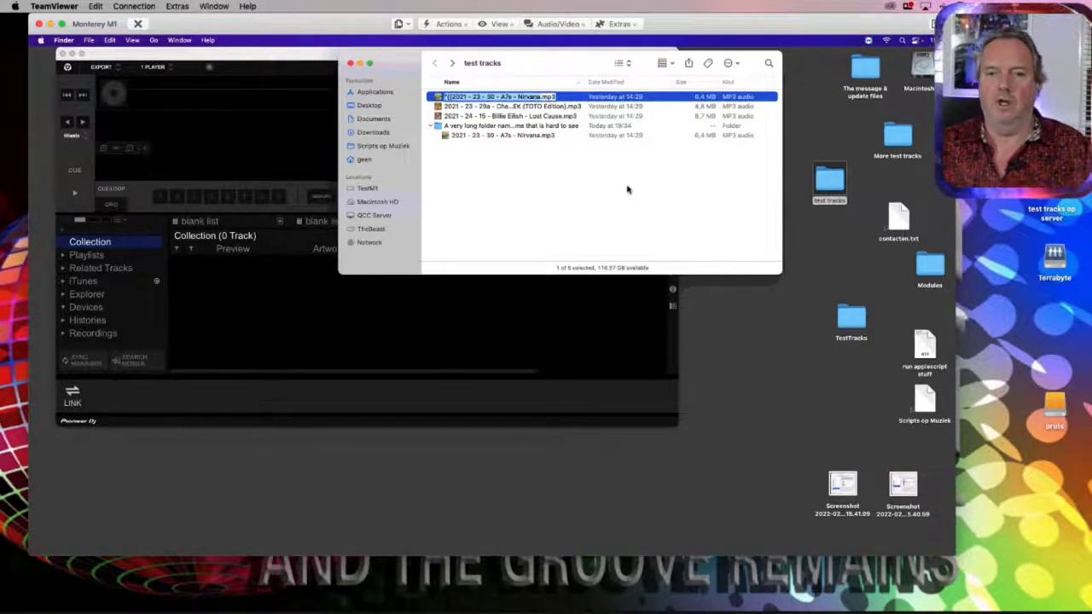
{"action": "key", "text": "Return"}
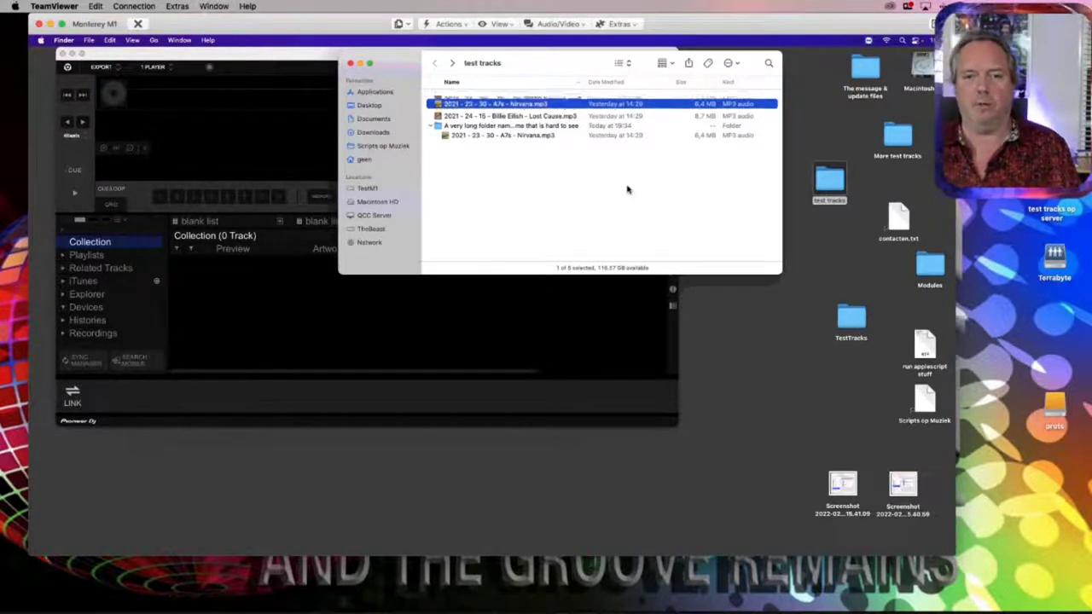
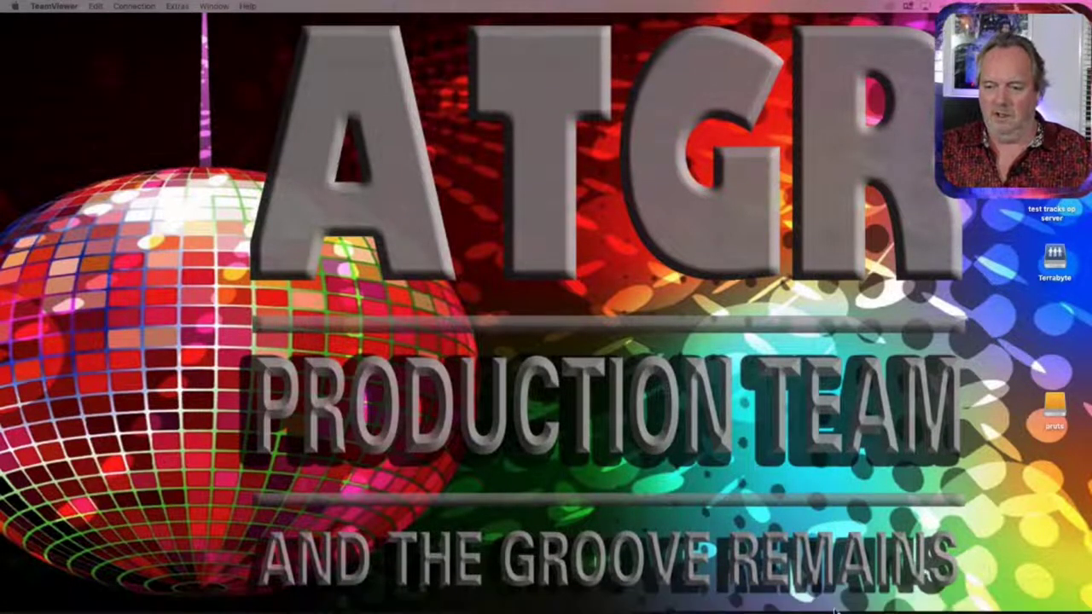
Open Disk Utility and examine the format information of the external drive pruts
{"action": "mouse_move", "coordinate": [839, 610]}
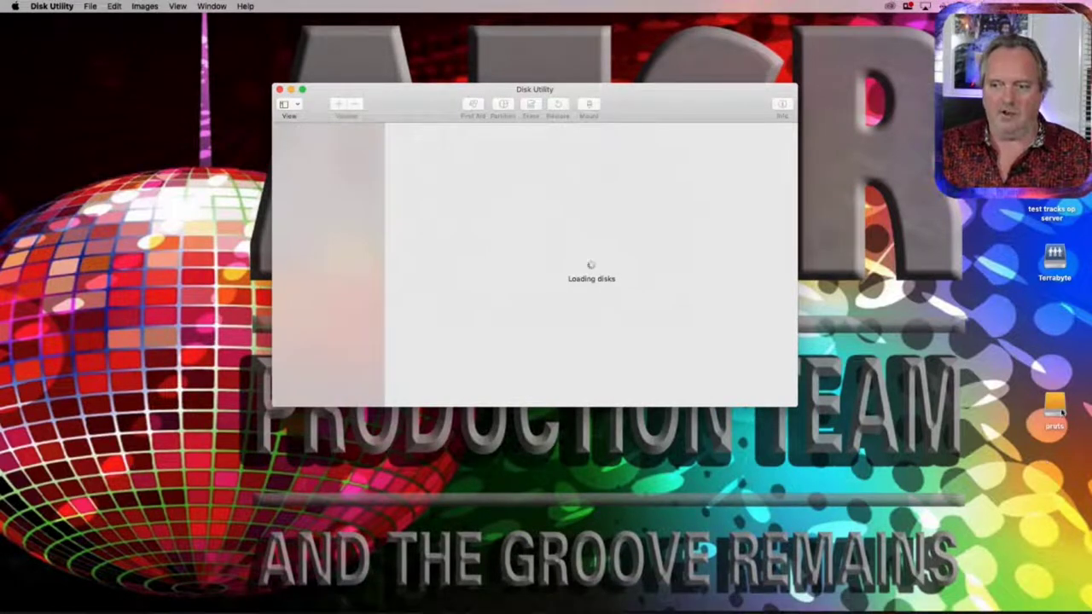
{"action": "left_click", "coordinate": [1054, 407]}
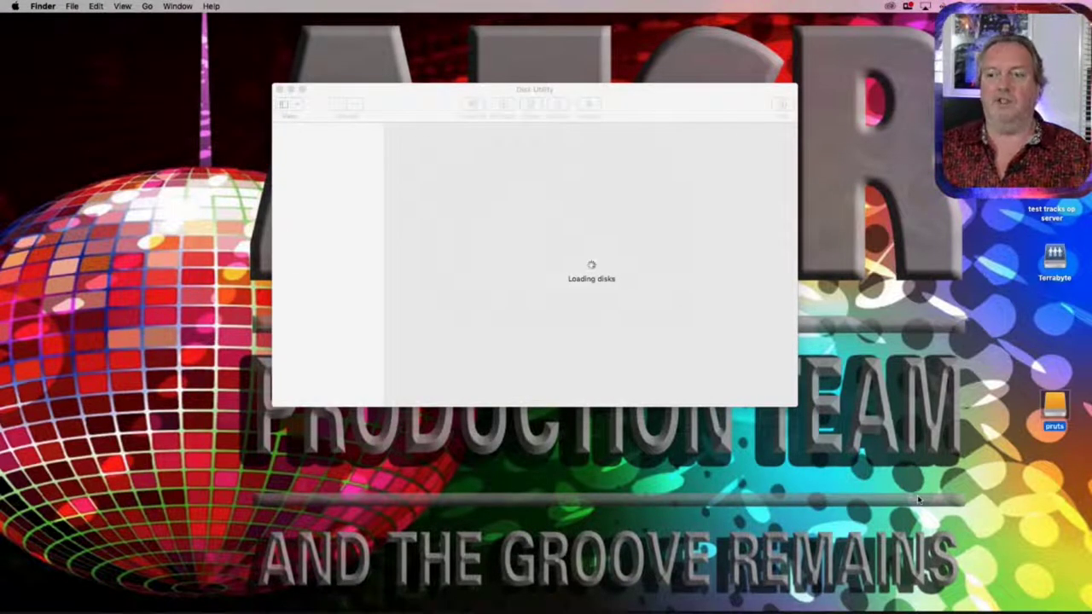
{"action": "key", "text": "super+i"}
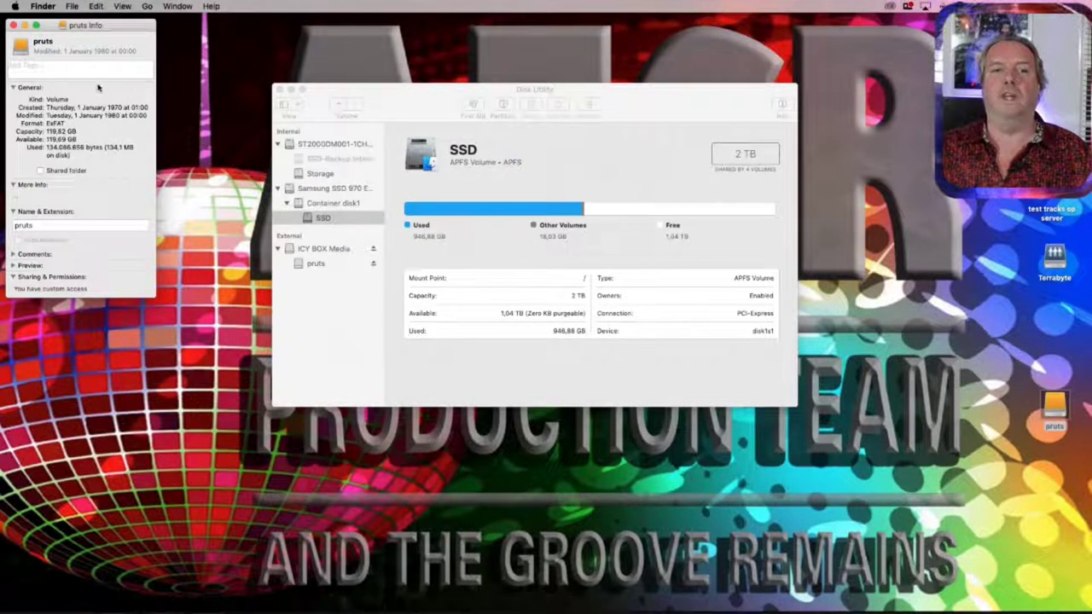
{"action": "left_click", "coordinate": [13, 24]}
Switch to rekordbox, check the Sync Manager for a selectable device, and try to open the pruts drive under Devices
{"action": "mouse_move", "coordinate": [680, 604]}
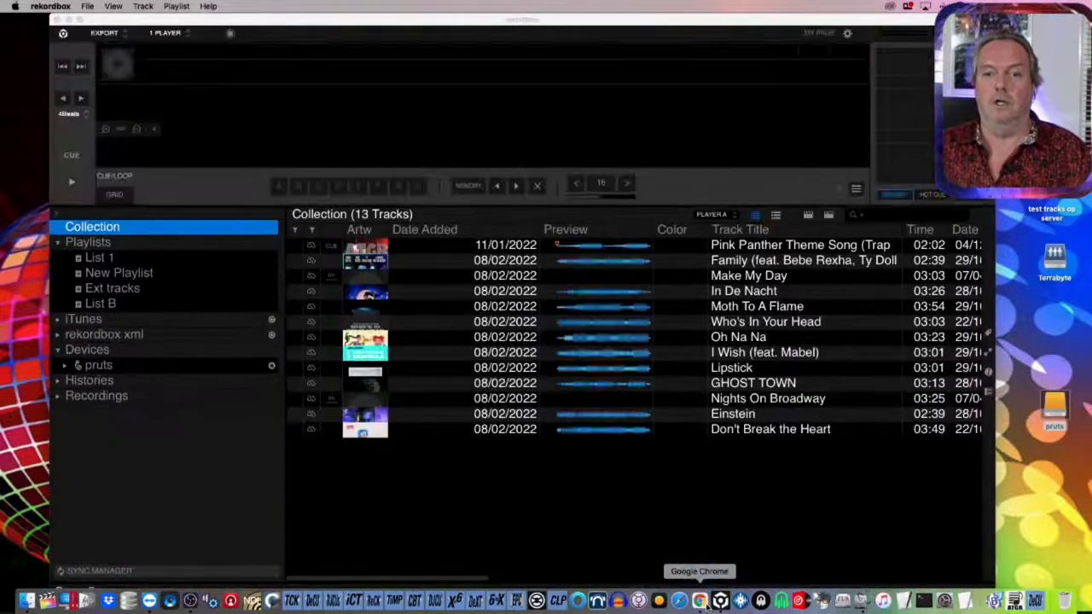
{"action": "left_click", "coordinate": [115, 572]}
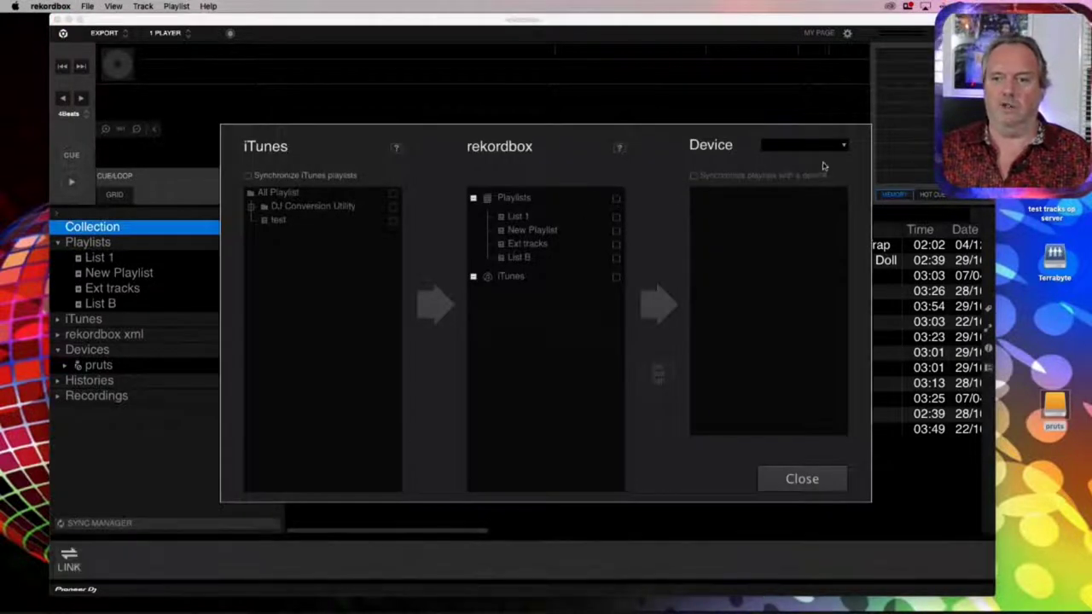
{"action": "left_click", "coordinate": [827, 147]}
{"action": "left_click", "coordinate": [828, 145]}
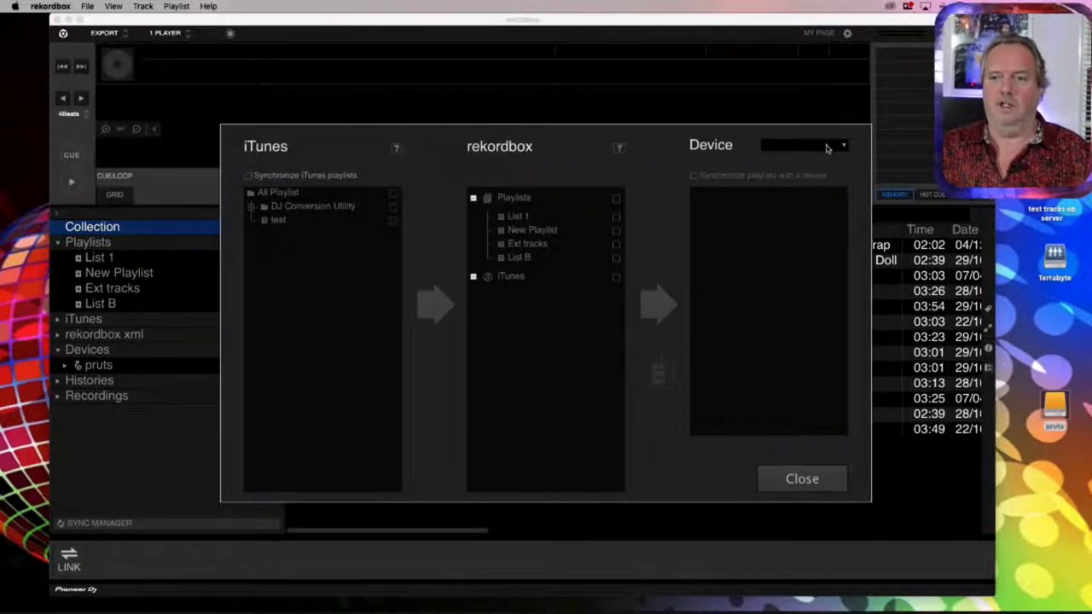
{"action": "left_click", "coordinate": [828, 145]}
{"action": "left_click", "coordinate": [788, 474]}
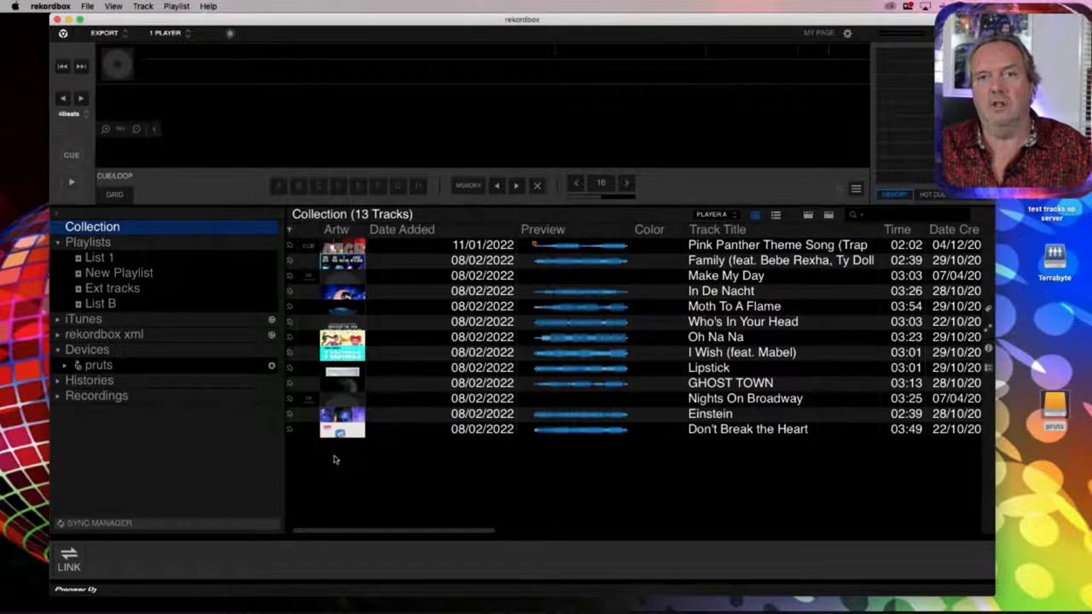
{"action": "left_click", "coordinate": [90, 367]}
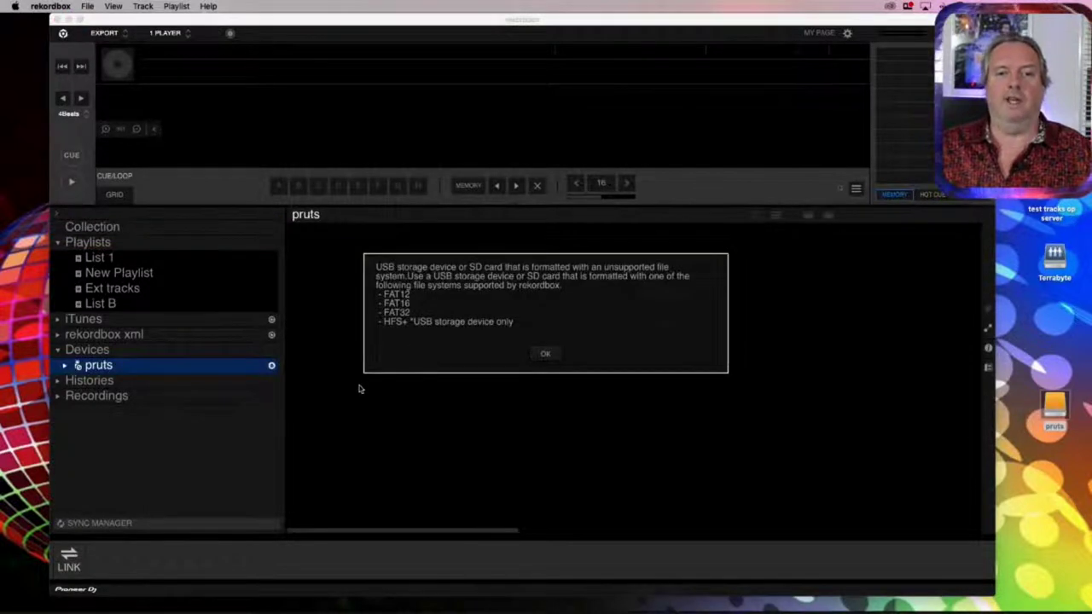
{"action": "left_click", "coordinate": [547, 355]}
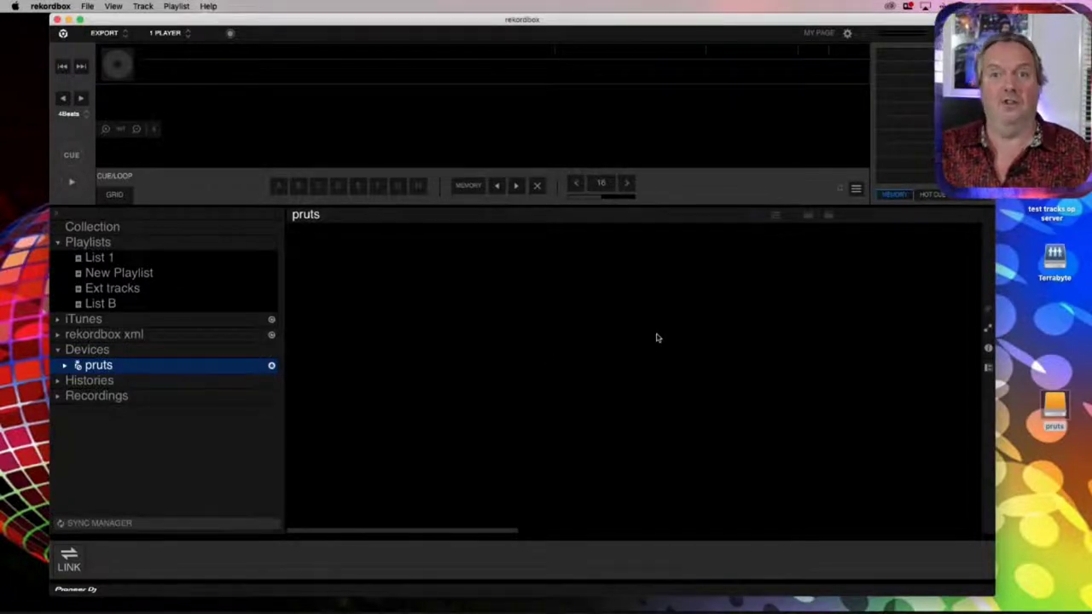
Remove all tracks from "Family" through "Don't Break the Heart" from the rekordbox collection, keeping the Pink Panther Theme Song
{"action": "left_click", "coordinate": [177, 230]}
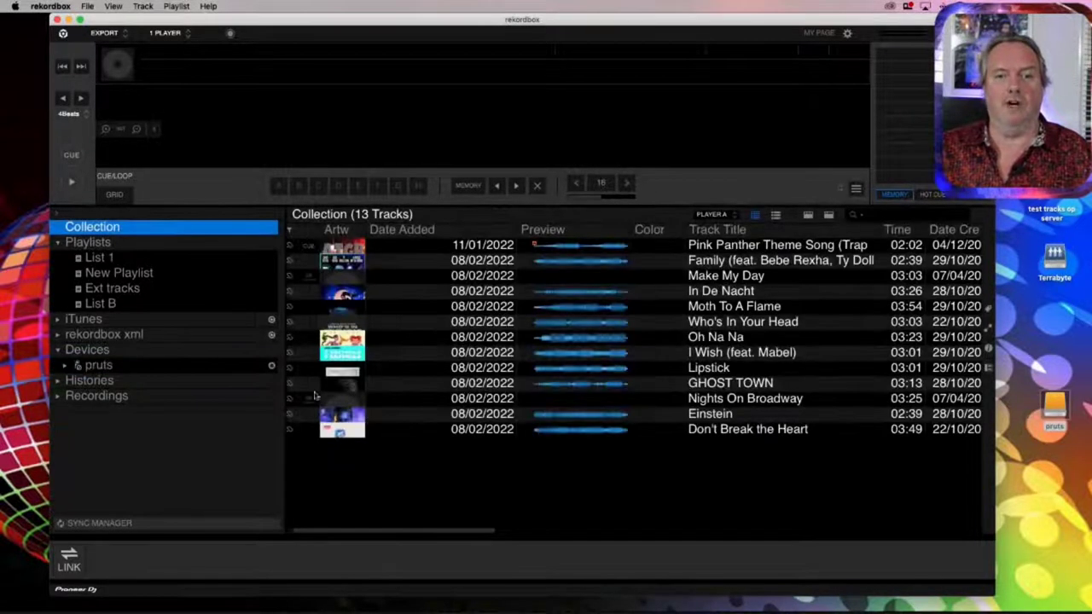
{"action": "left_click", "coordinate": [704, 262]}
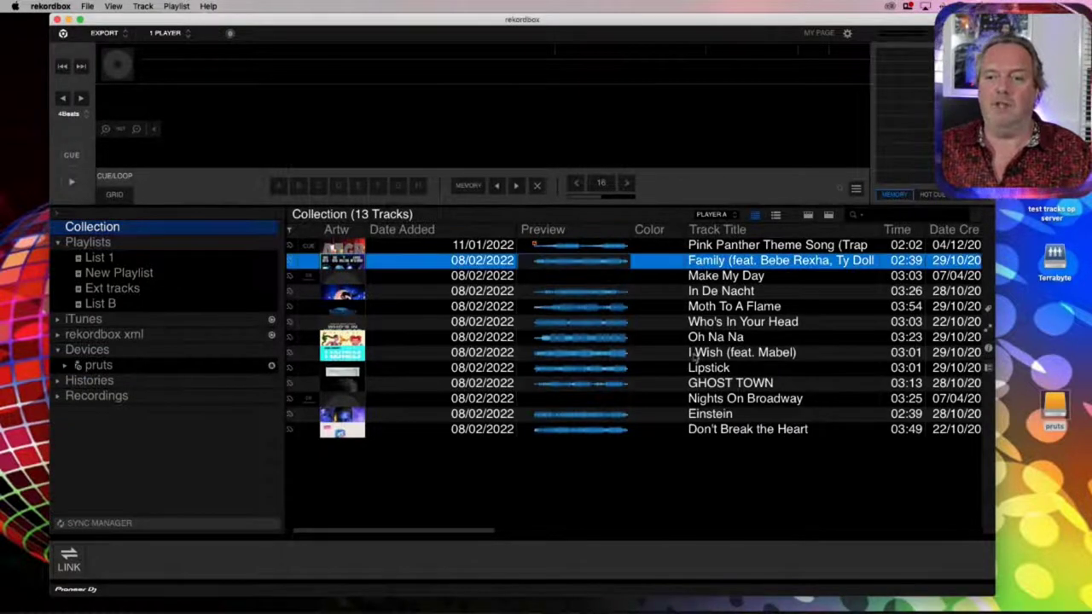
{"action": "left_click", "coordinate": [703, 431], "text": "shift"}
{"action": "key", "text": "Delete"}
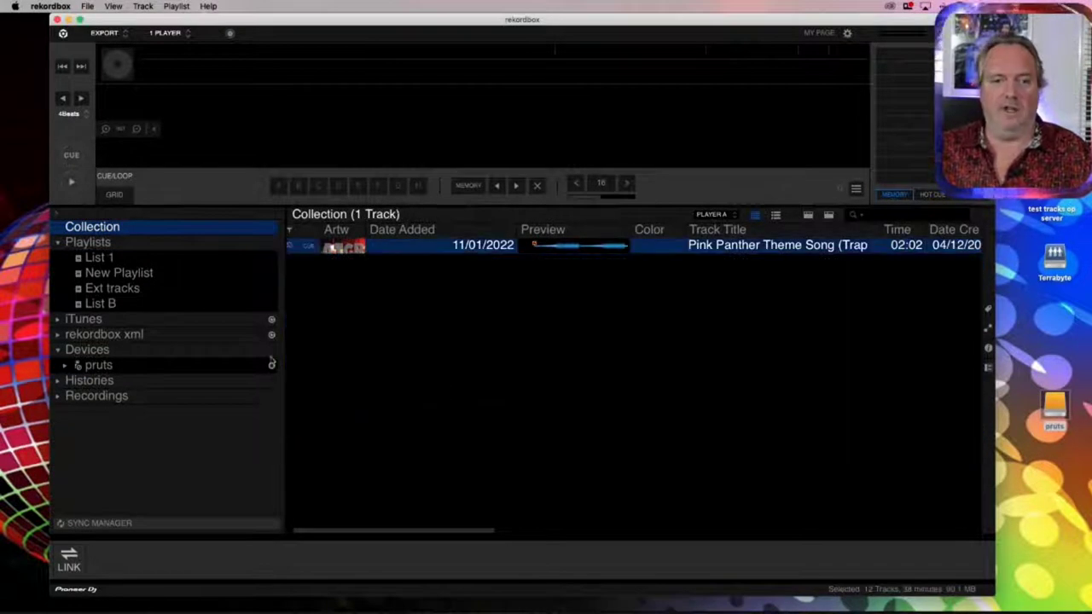
Delete the playlists List 1, New Playlist, Ext tracks and List B
{"action": "left_click", "coordinate": [110, 258]}
{"action": "key", "text": "Delete"}
{"action": "key", "text": "Delete"}
{"action": "key", "text": "Delete"}
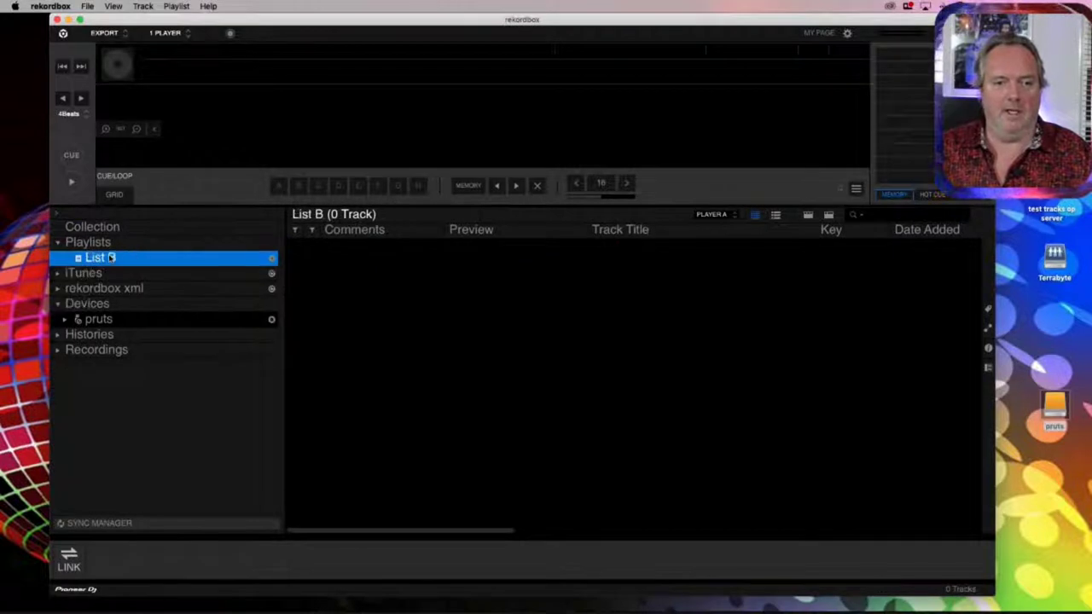
{"action": "key", "text": "Delete"}
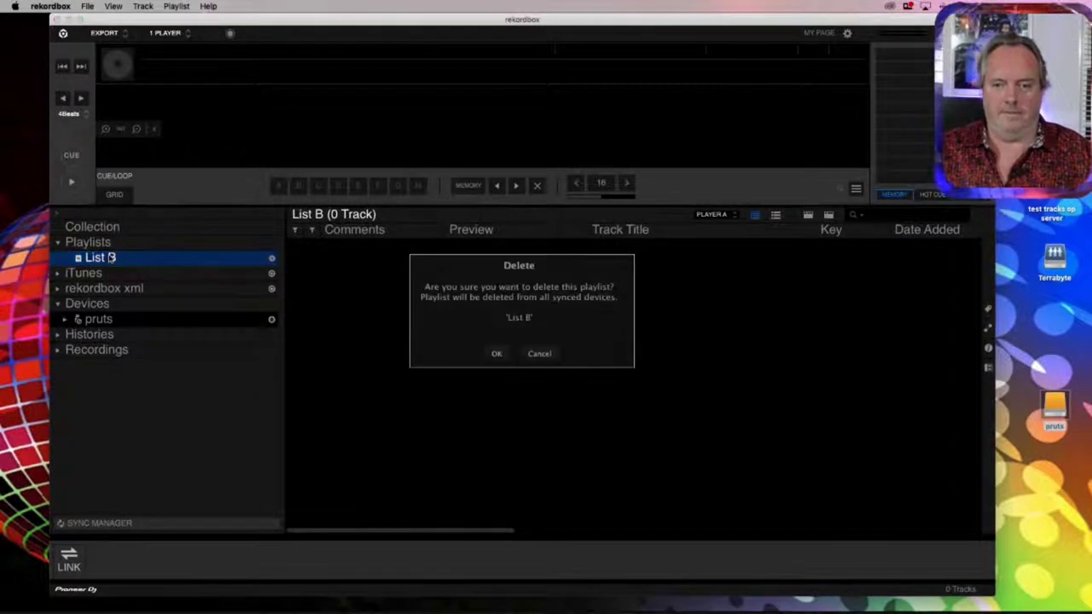
{"action": "key", "text": "Return"}
Open the pruts drive's Rekordbox Track Backup Tool folder and browse through Start-Up drive to the backed-up "my great album" folder
{"action": "double_click", "coordinate": [1054, 408]}
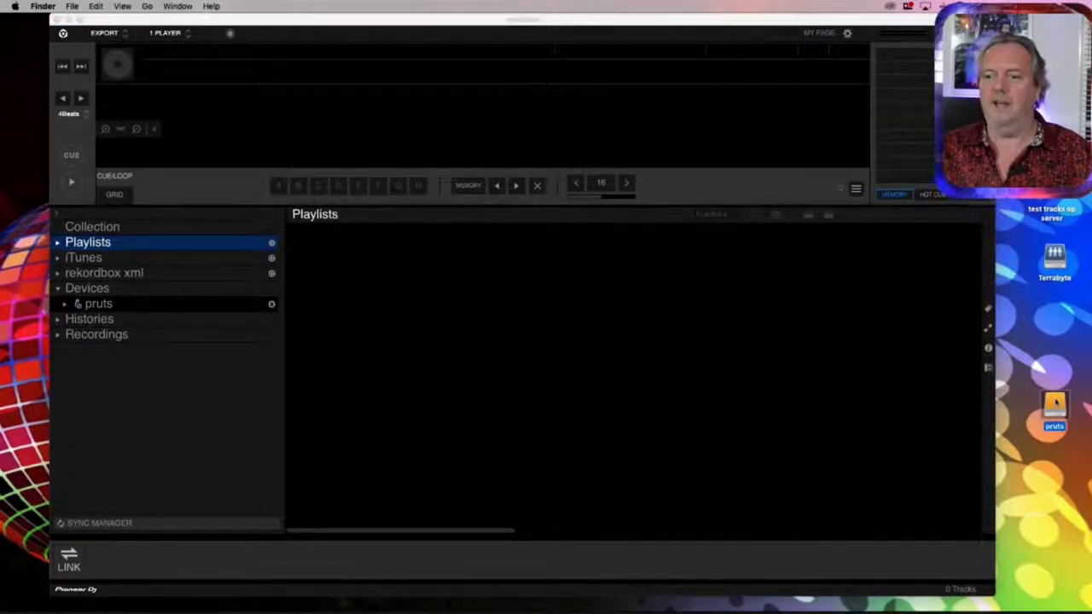
{"action": "double_click", "coordinate": [778, 167]}
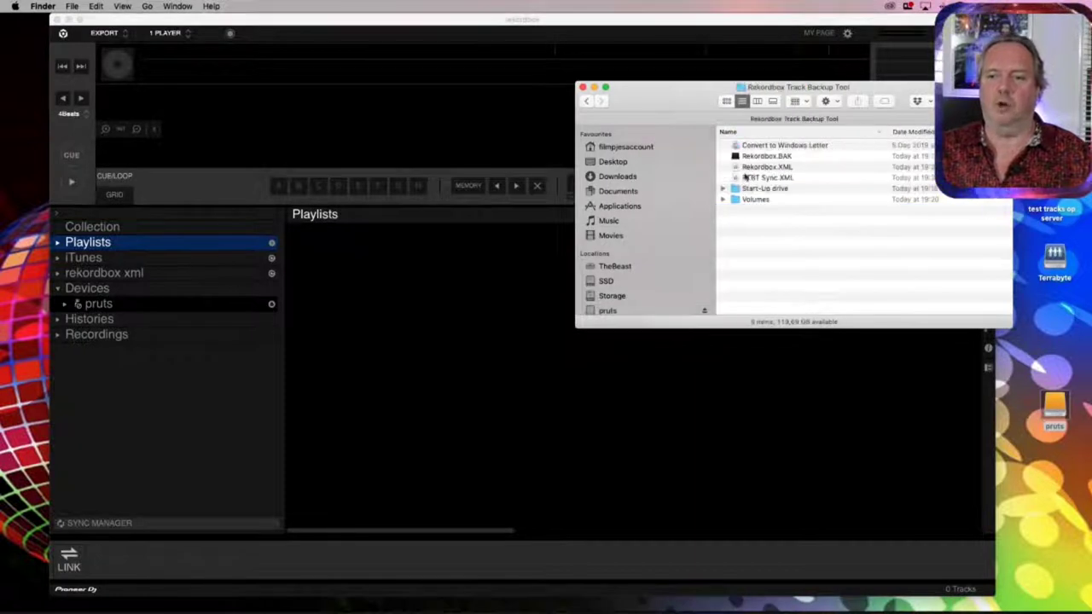
{"action": "double_click", "coordinate": [749, 189]}
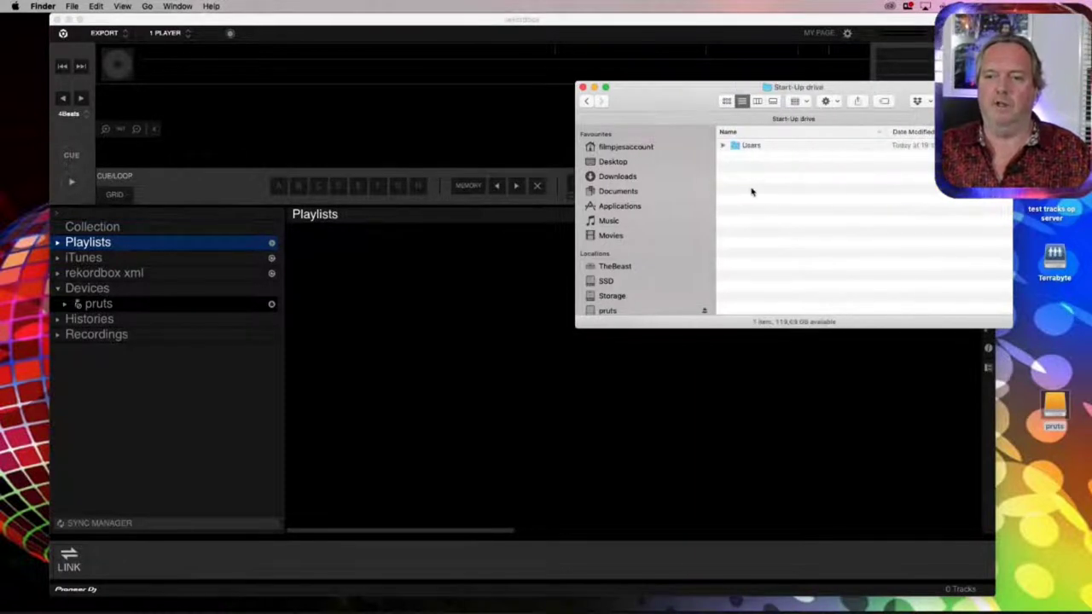
{"action": "double_click", "coordinate": [753, 147]}
{"action": "double_click", "coordinate": [758, 147]}
{"action": "double_click", "coordinate": [755, 148]}
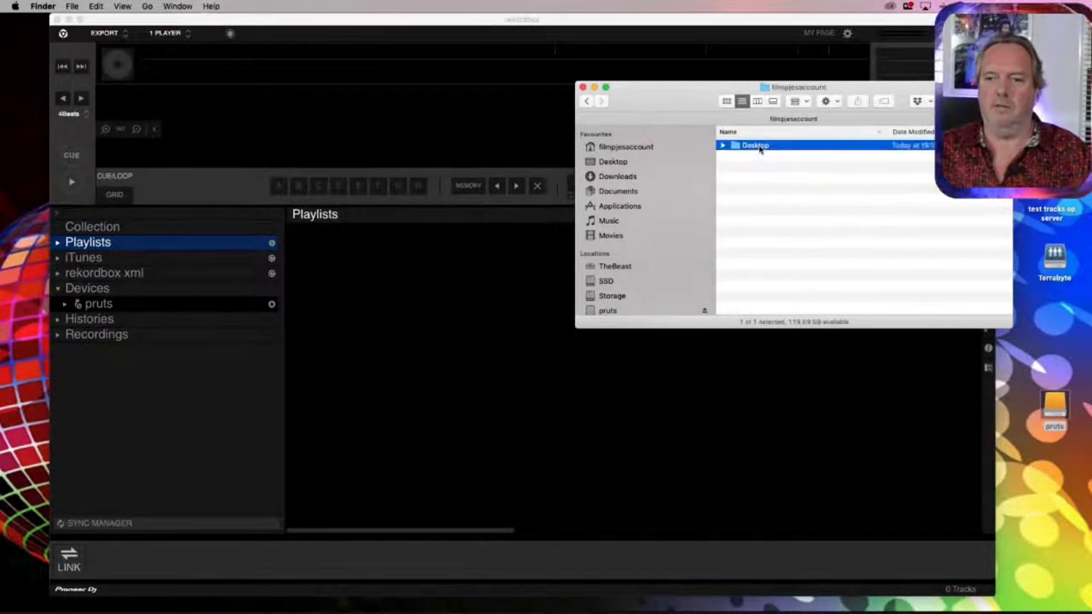
{"action": "double_click", "coordinate": [757, 158]}
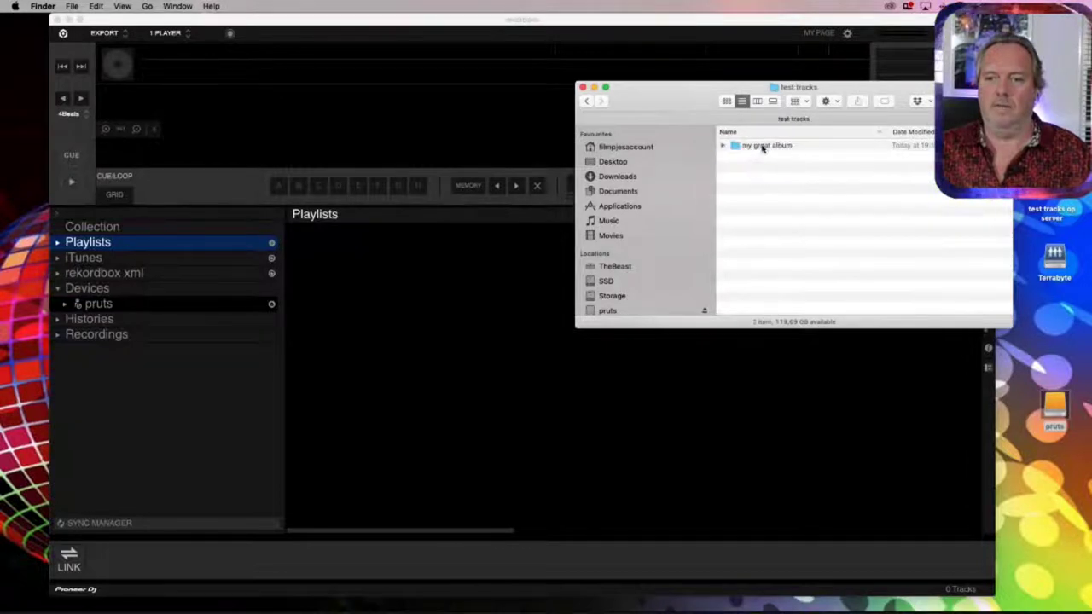
{"action": "double_click", "coordinate": [760, 147]}
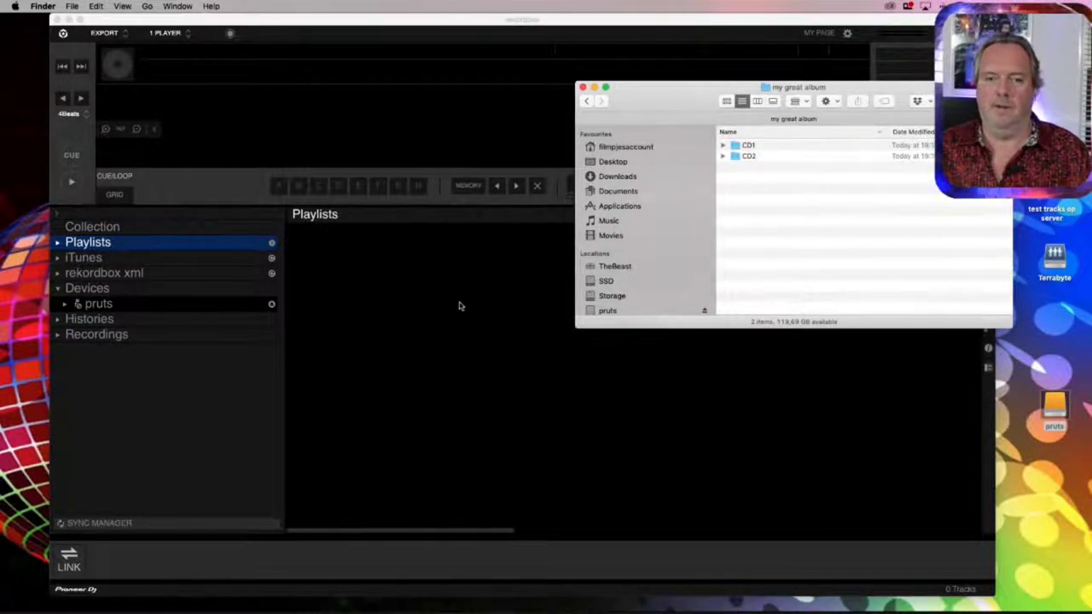
Import the backed-up CD1 and CD2 folders from the pruts drive into the rekordbox collection
{"action": "left_click", "coordinate": [171, 232]}
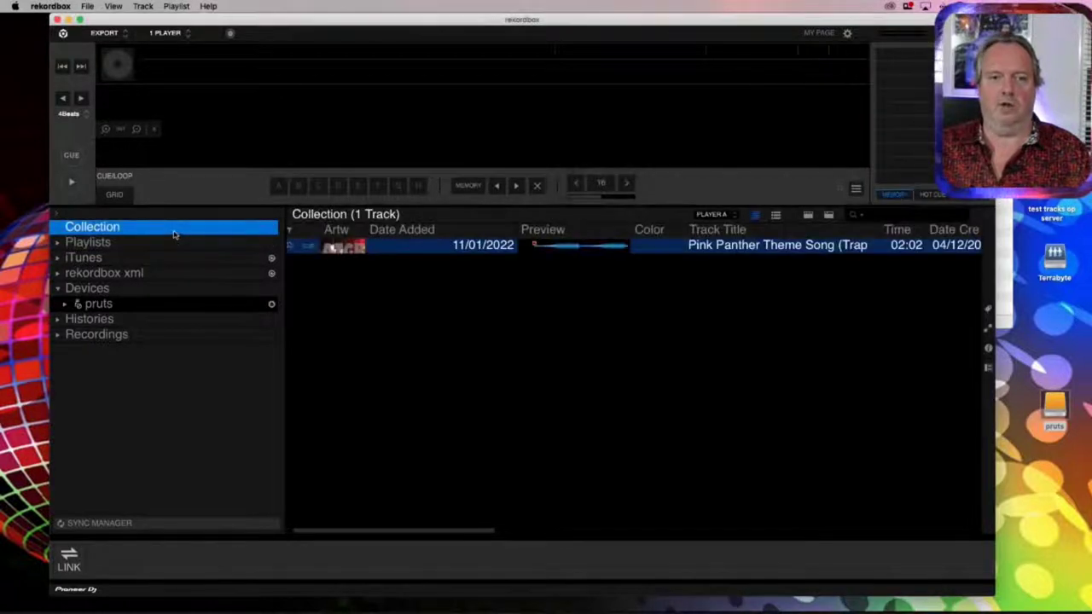
{"action": "left_click", "coordinate": [1010, 242]}
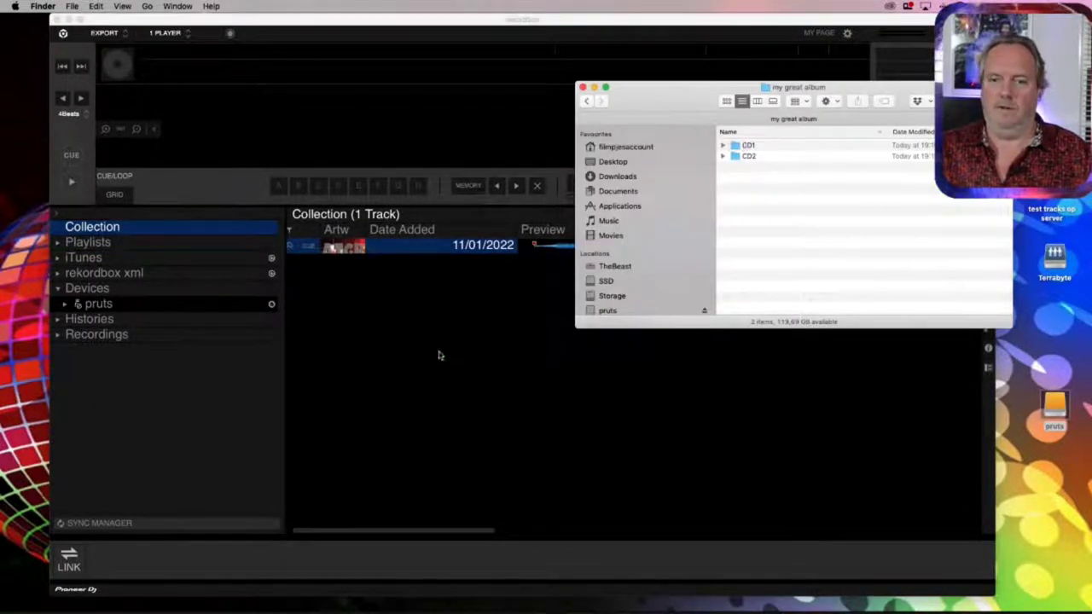
{"action": "left_click_drag", "start_coordinate": [749, 156], "coordinate": [629, 397]}
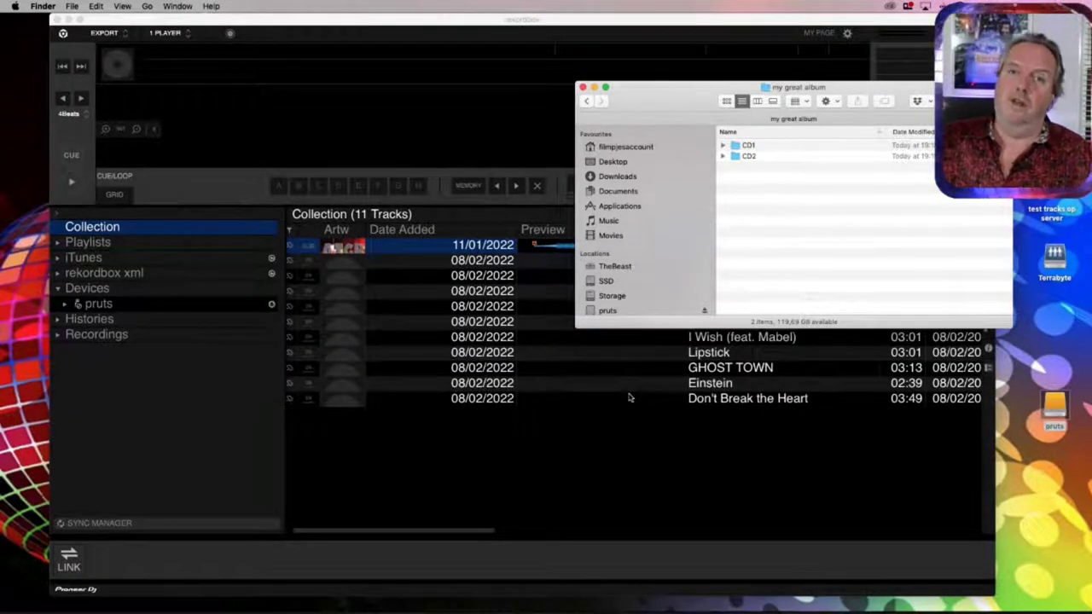
{"action": "left_click", "coordinate": [603, 447]}
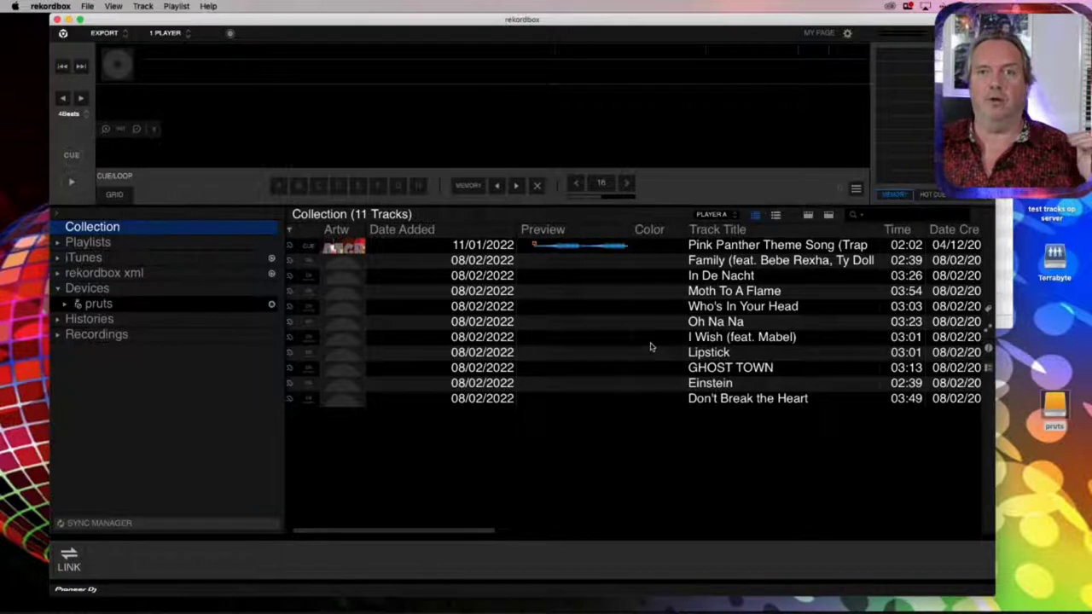
Try to open the pruts drive under Devices and dismiss the message about the file system
{"action": "left_click", "coordinate": [98, 307]}
{"action": "left_click", "coordinate": [98, 305]}
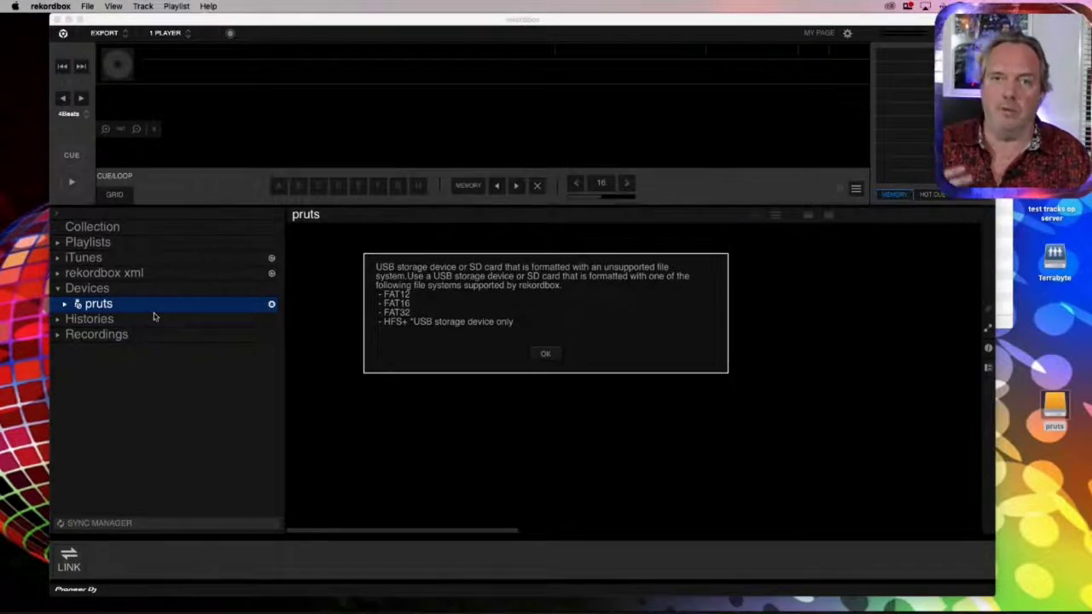
{"action": "left_click", "coordinate": [547, 352]}
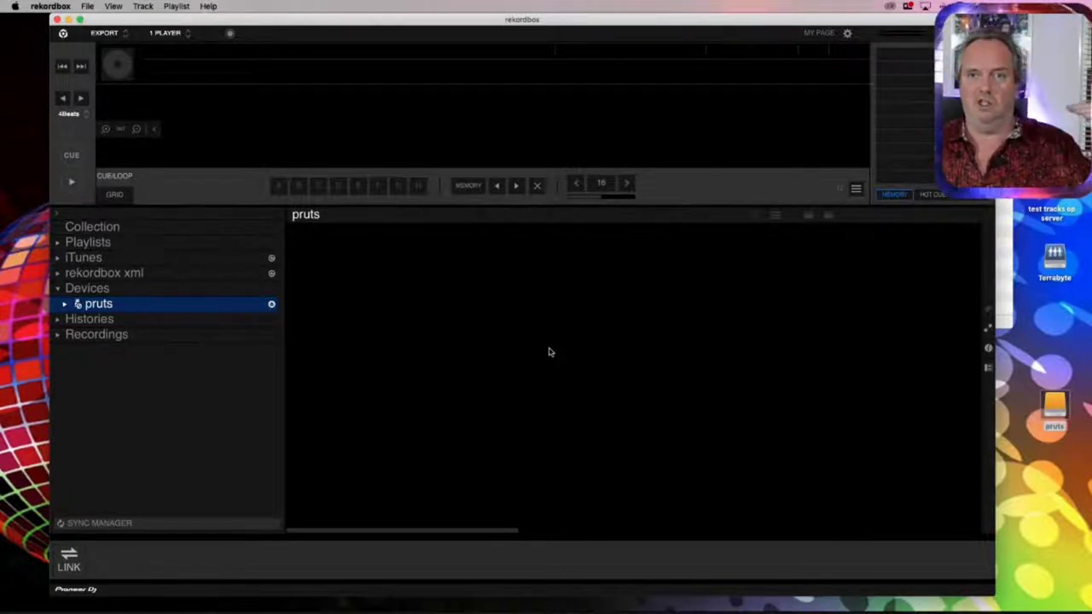
Remove the imported tracks from "Family" through "Don't Break the Heart" from the rekordbox collection
{"action": "left_click", "coordinate": [170, 232]}
{"action": "left_click", "coordinate": [165, 243]}
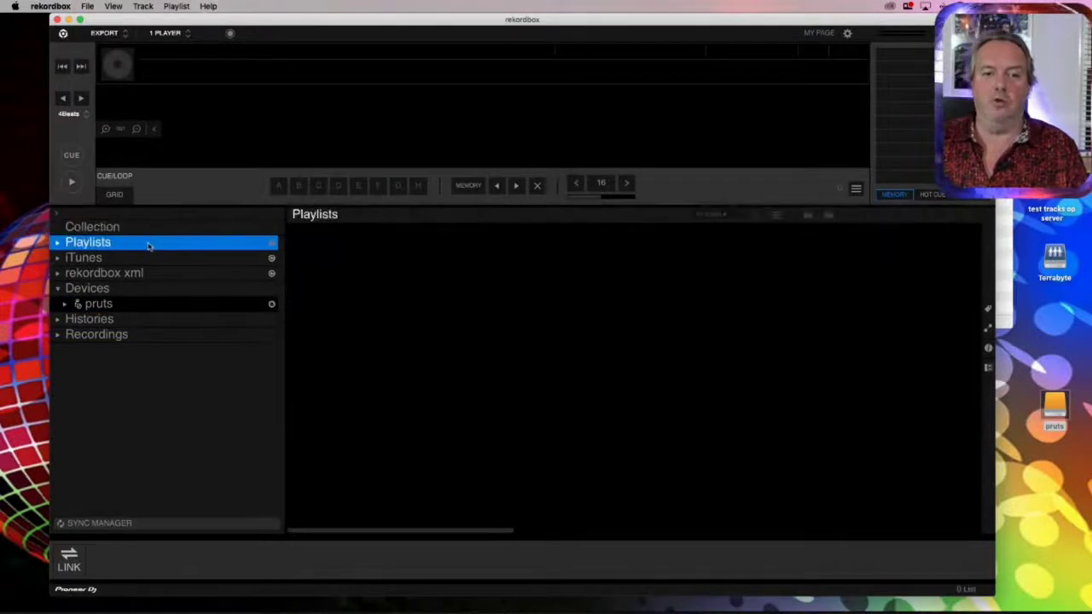
{"action": "left_click", "coordinate": [149, 227]}
{"action": "left_click", "coordinate": [522, 261]}
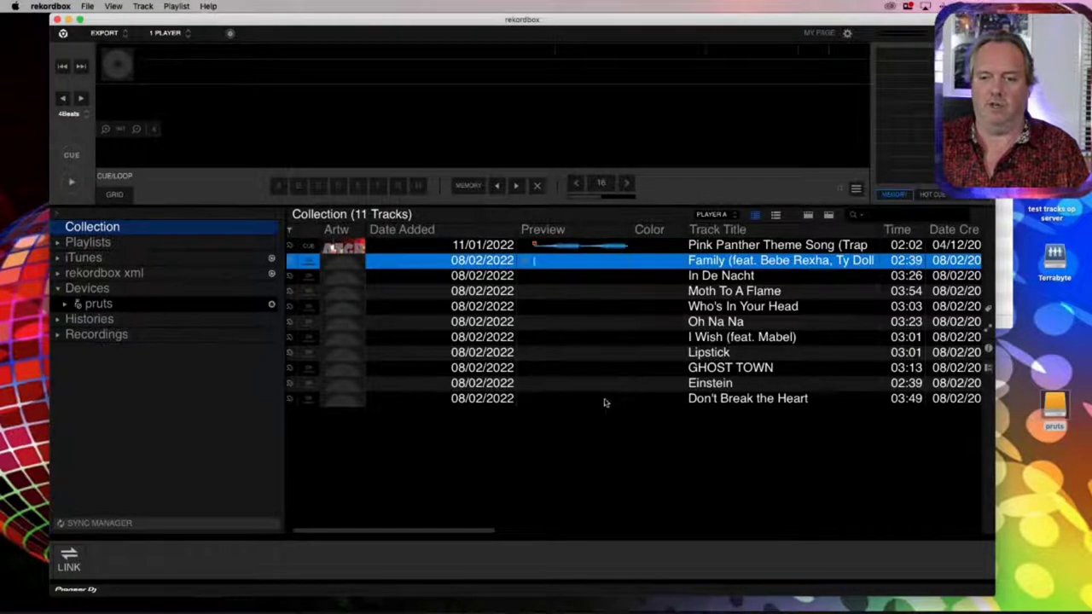
{"action": "left_click", "coordinate": [605, 398], "text": "shift"}
{"action": "key", "text": "Delete"}
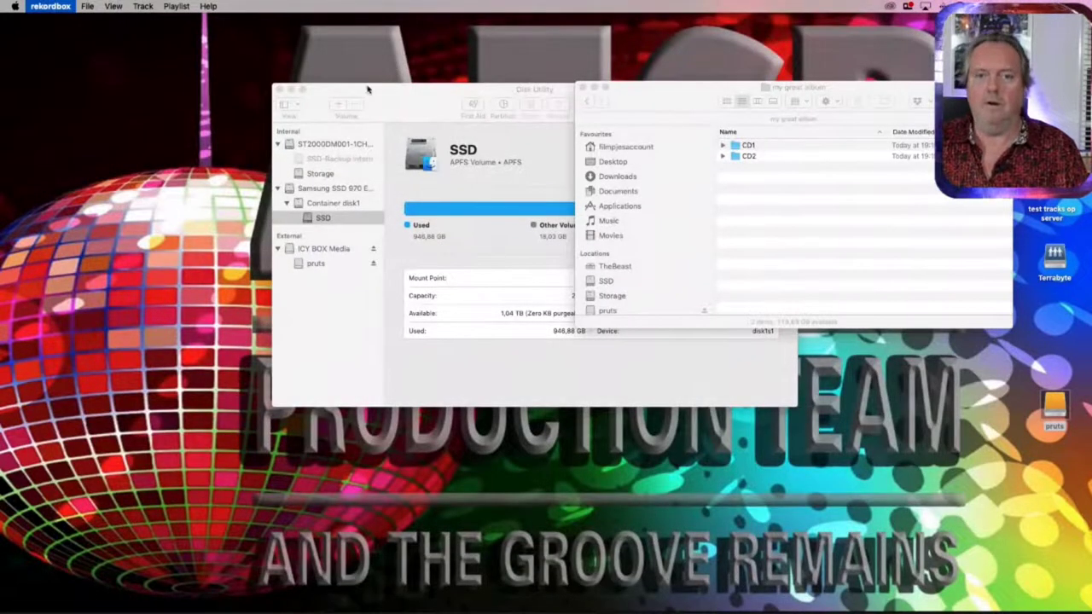
In Disk Utility, inspect the ICY BOX Media disk, limit the sidebar to volumes, and inspect the pruts volume
{"action": "left_click", "coordinate": [337, 249]}
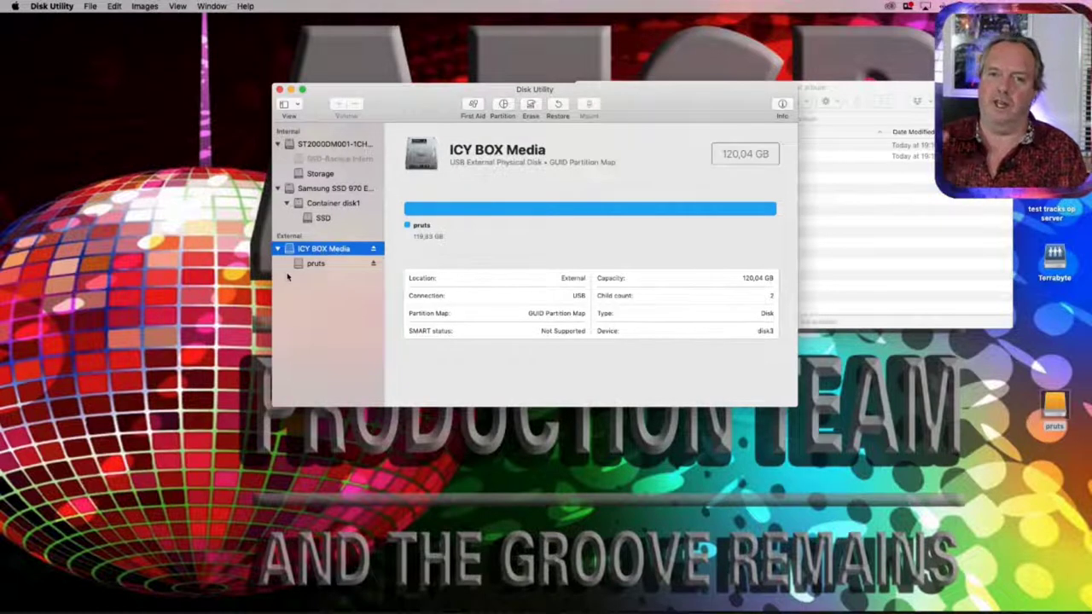
{"action": "left_click", "coordinate": [176, 6]}
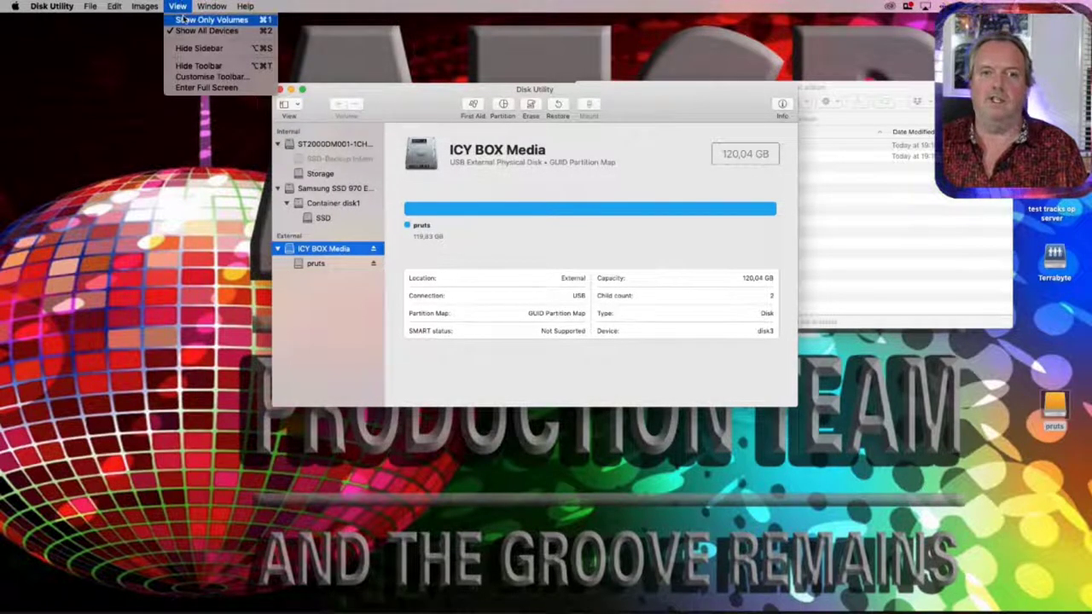
{"action": "left_click", "coordinate": [196, 22]}
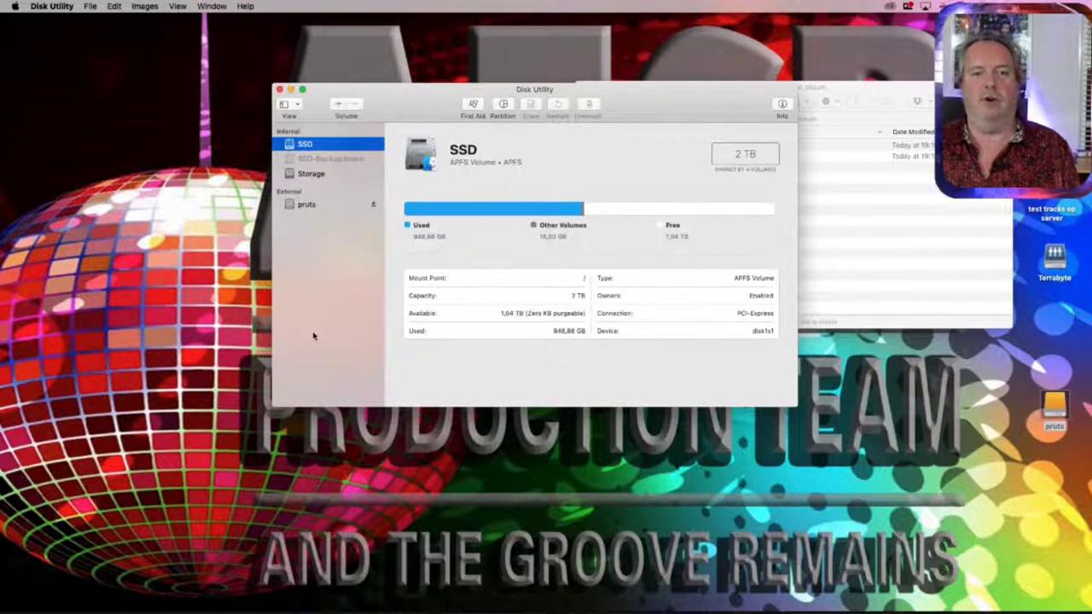
{"action": "left_click", "coordinate": [313, 207]}
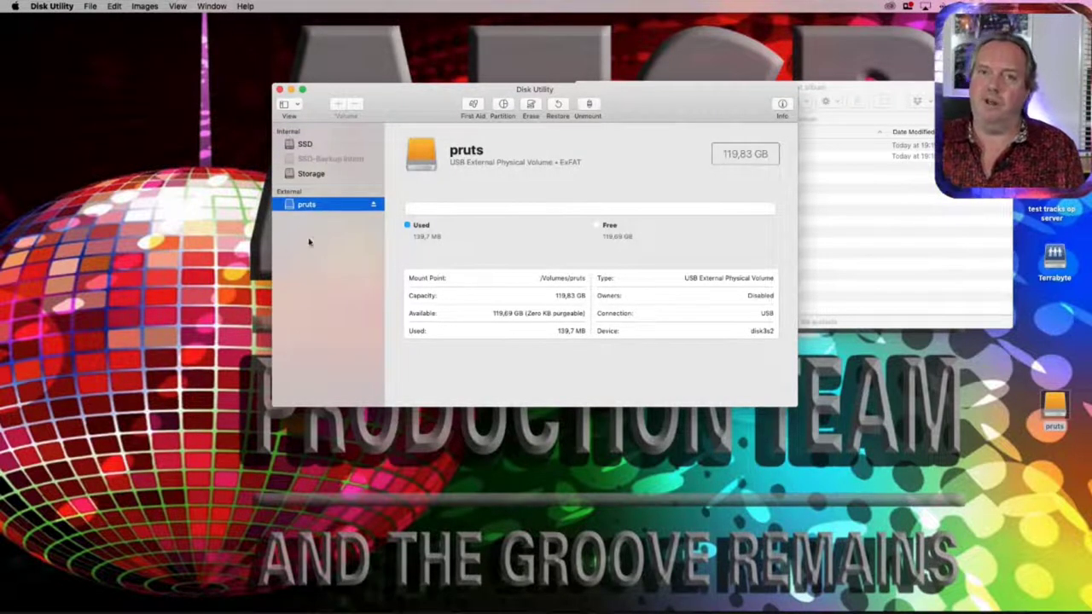
Examine the format choices offered for erasing the pruts volume, and cancel without erasing it
{"action": "left_click", "coordinate": [531, 106]}
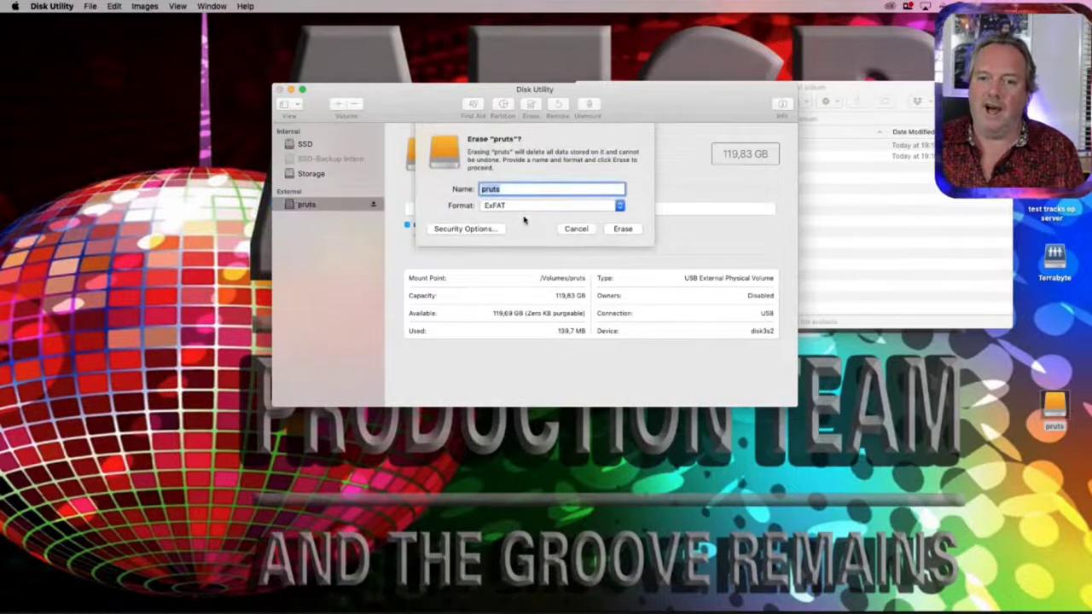
{"action": "left_click", "coordinate": [525, 208]}
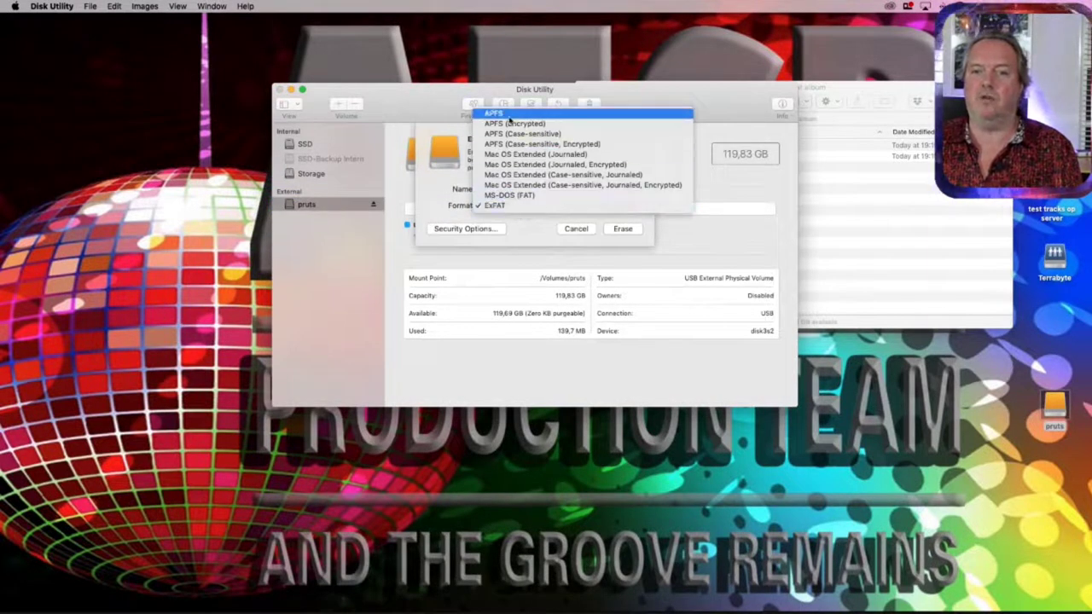
{"action": "left_click", "coordinate": [439, 225]}
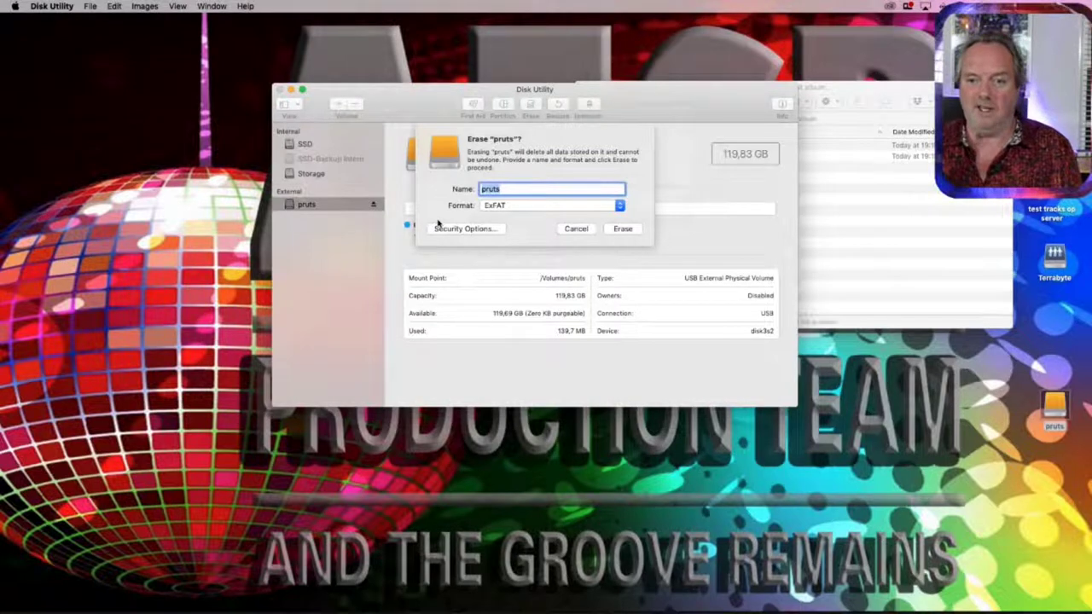
{"action": "left_click", "coordinate": [575, 228]}
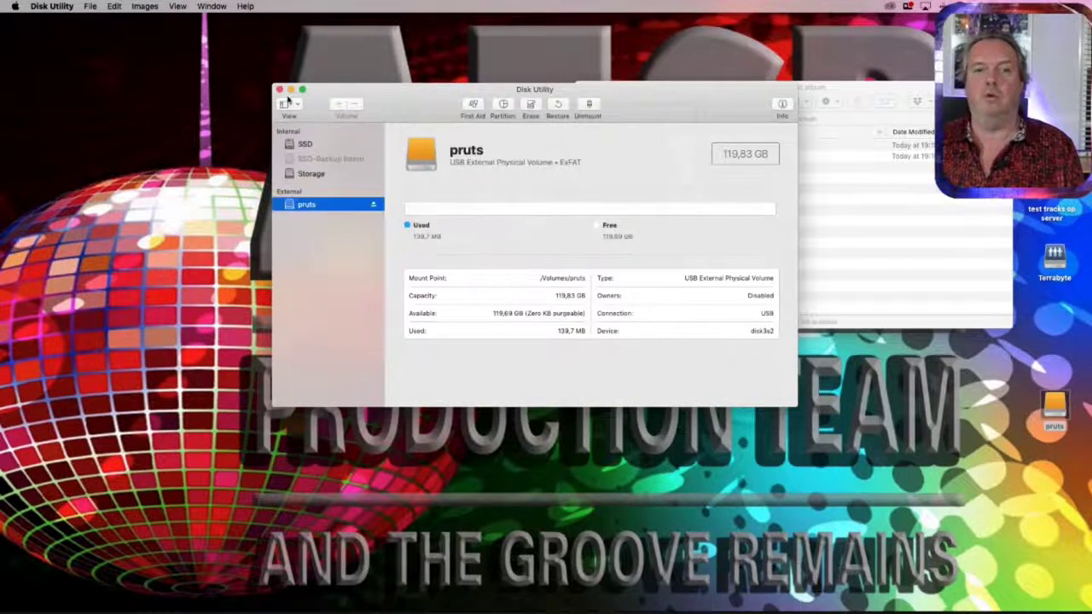
Show all devices and erase the ICY BOX Media disk as MS-DOS (FAT) with the Master Boot Record scheme, then quit Disk Utility
{"action": "left_click", "coordinate": [181, 6]}
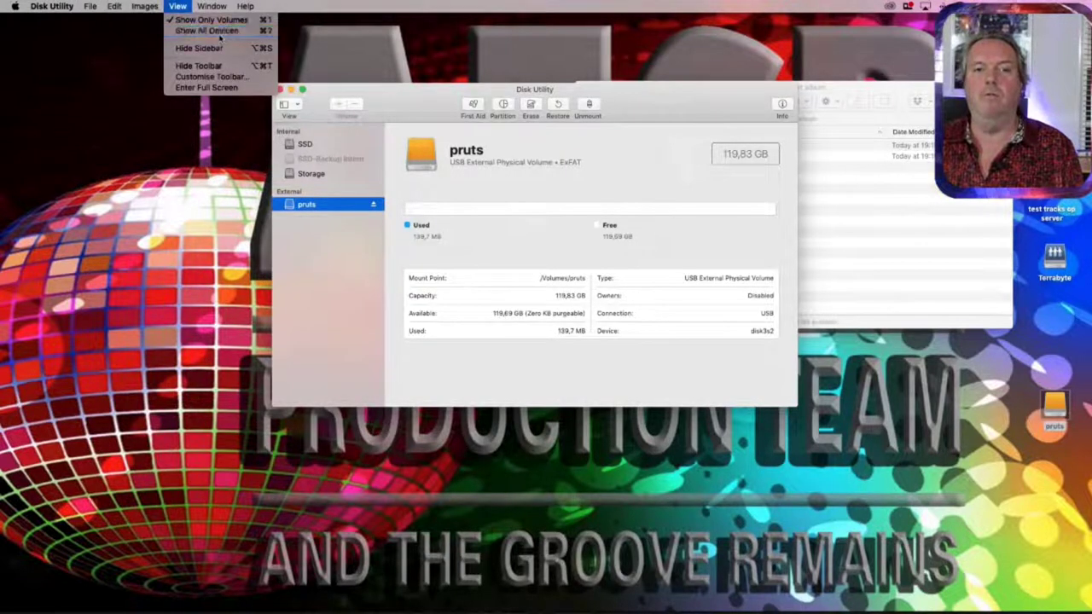
{"action": "left_click", "coordinate": [195, 30]}
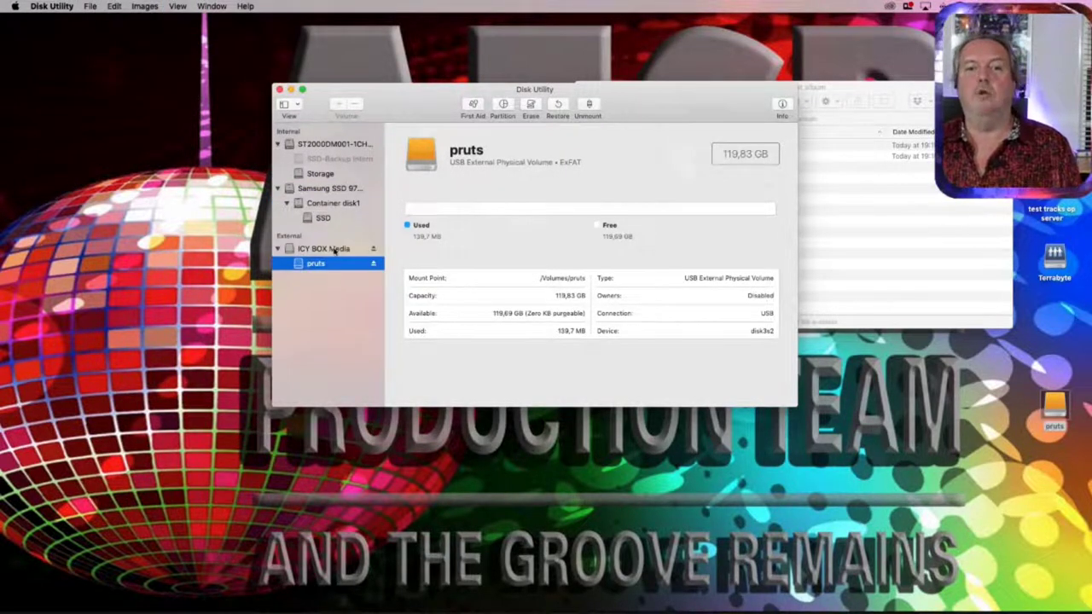
{"action": "left_click", "coordinate": [334, 248]}
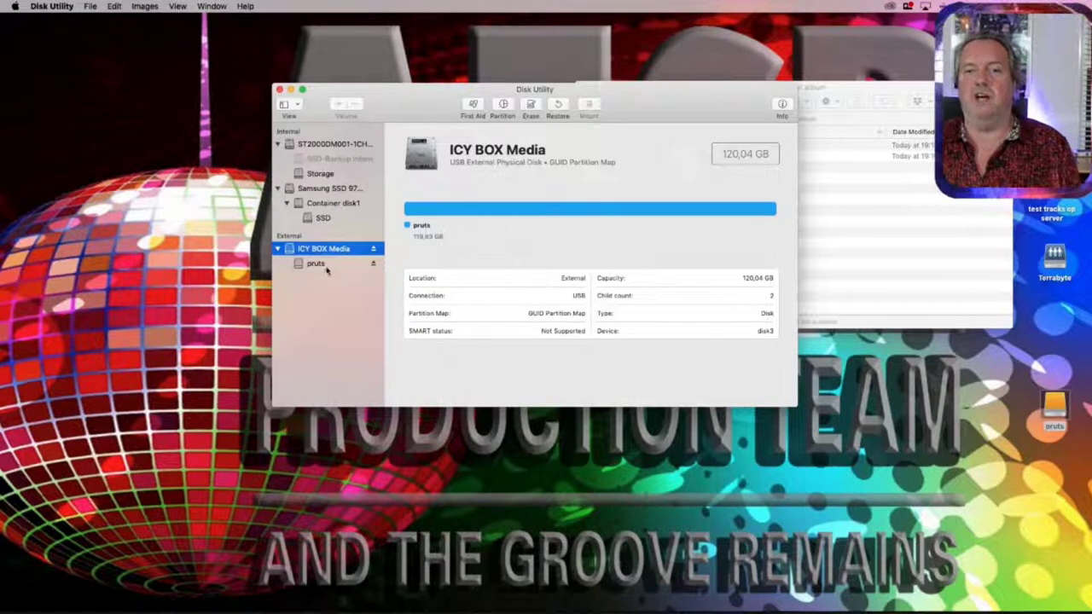
{"action": "left_click", "coordinate": [530, 104]}
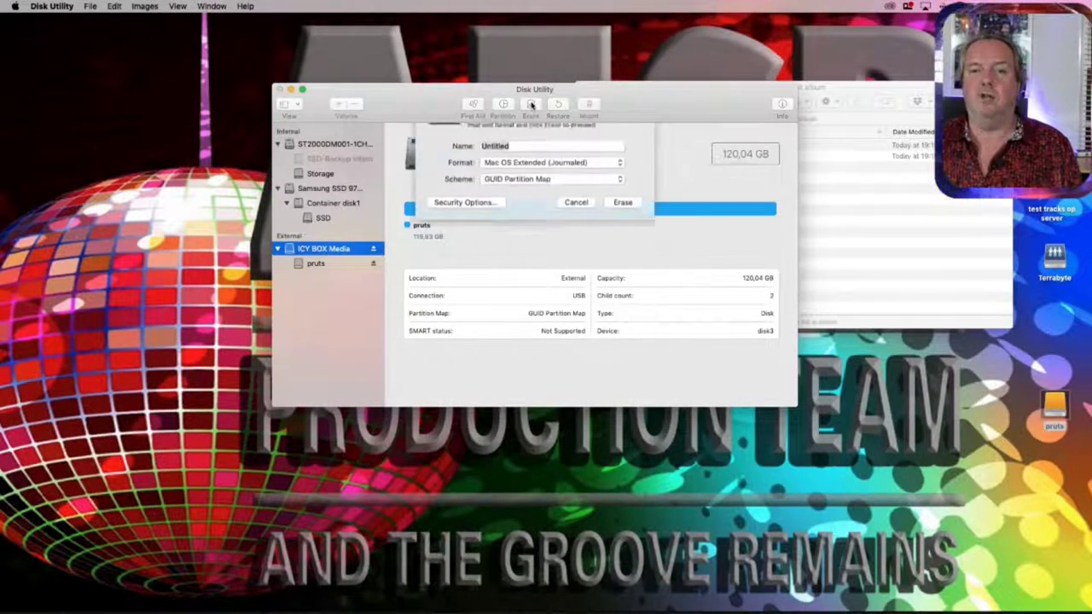
{"action": "left_click", "coordinate": [539, 221]}
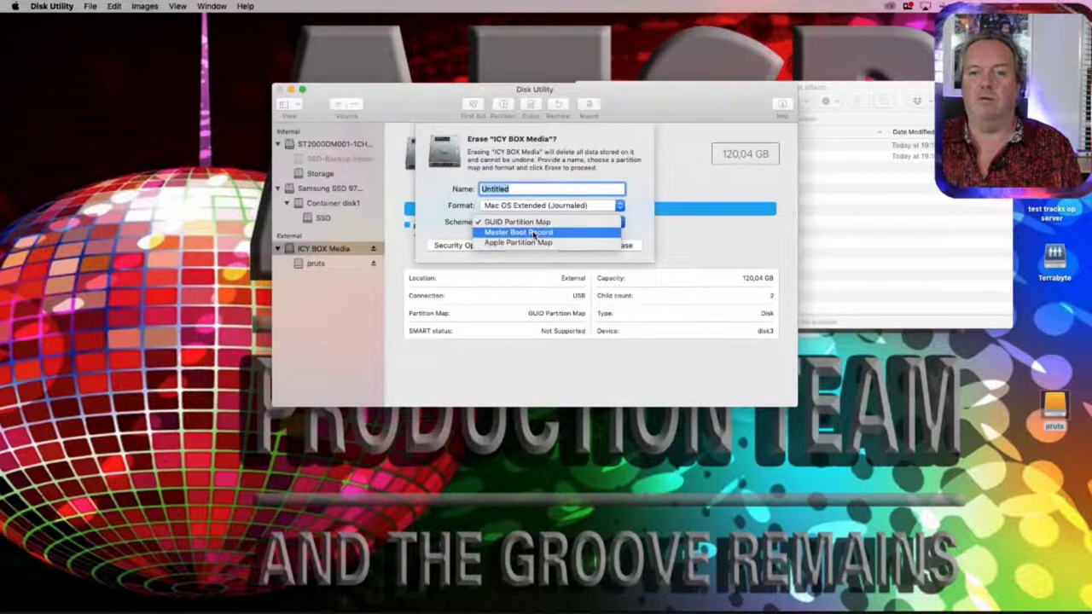
{"action": "left_click", "coordinate": [534, 235]}
{"action": "left_click", "coordinate": [543, 206]}
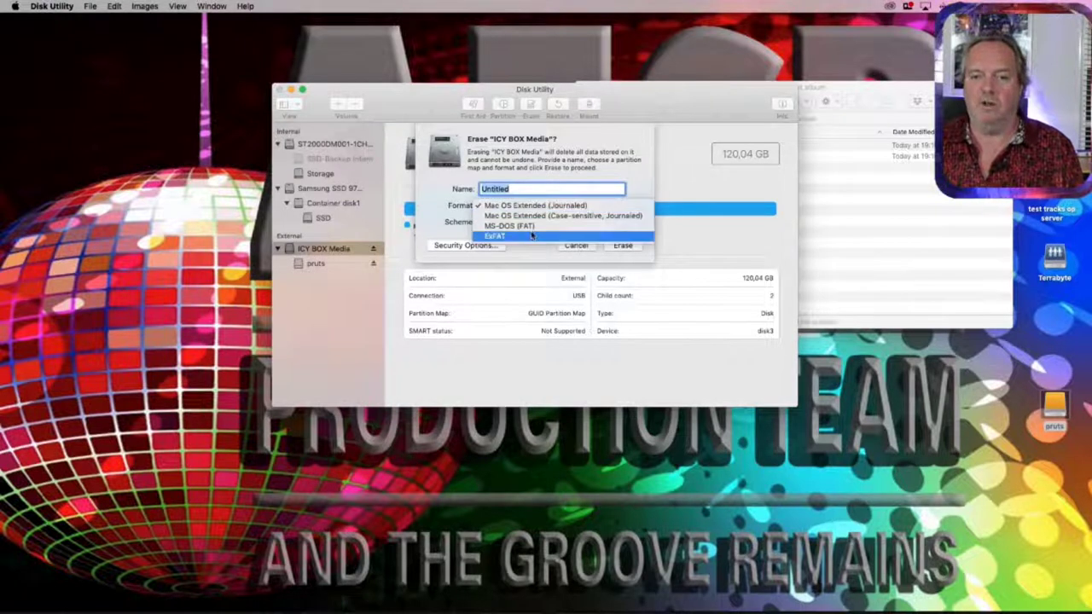
{"action": "left_click", "coordinate": [527, 226]}
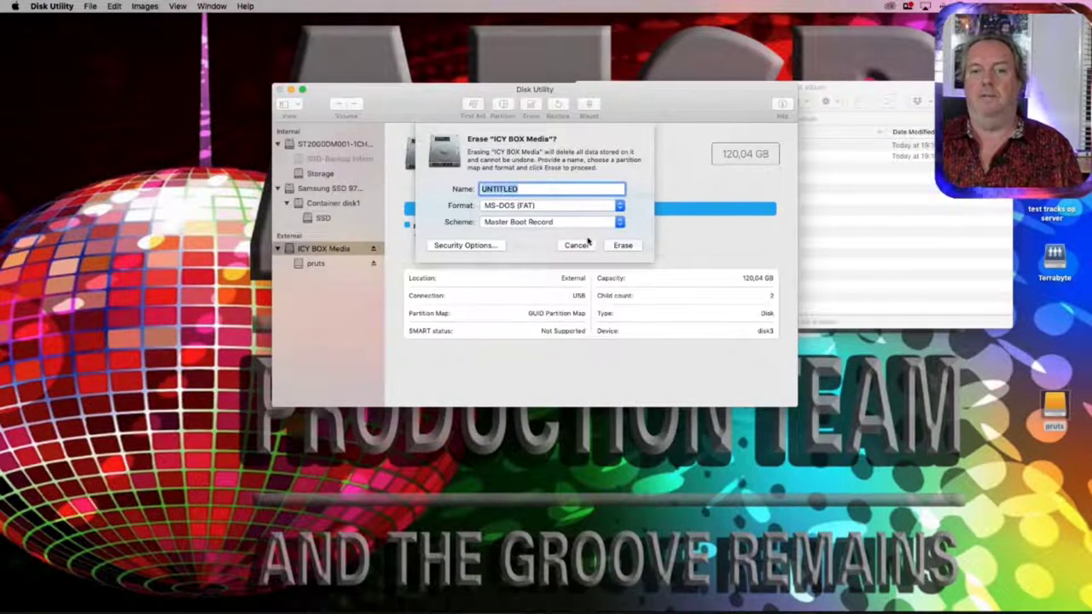
{"action": "left_click", "coordinate": [621, 247]}
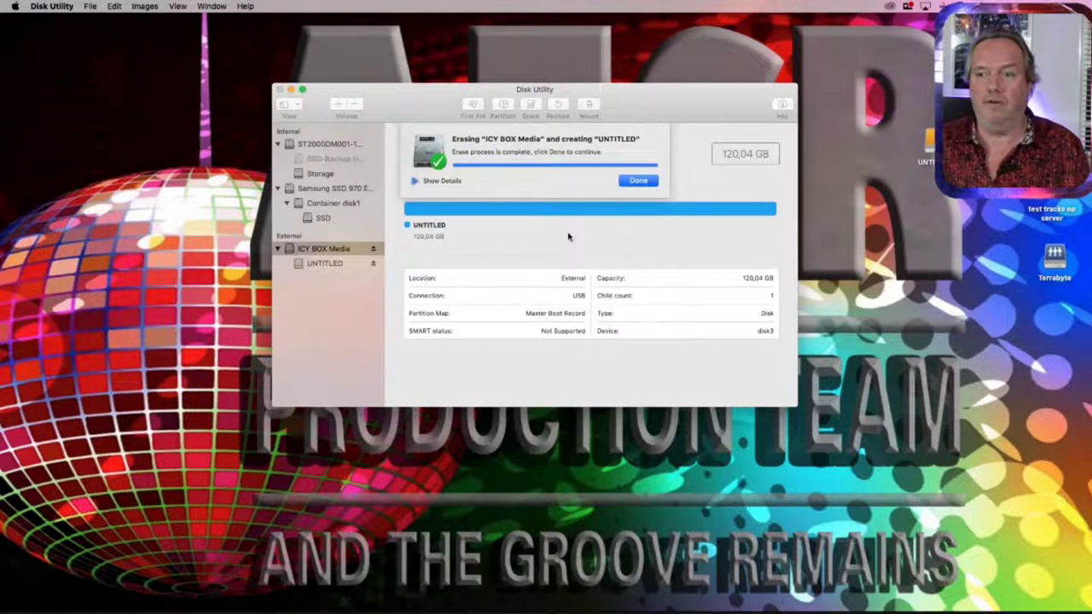
{"action": "left_click", "coordinate": [638, 180]}
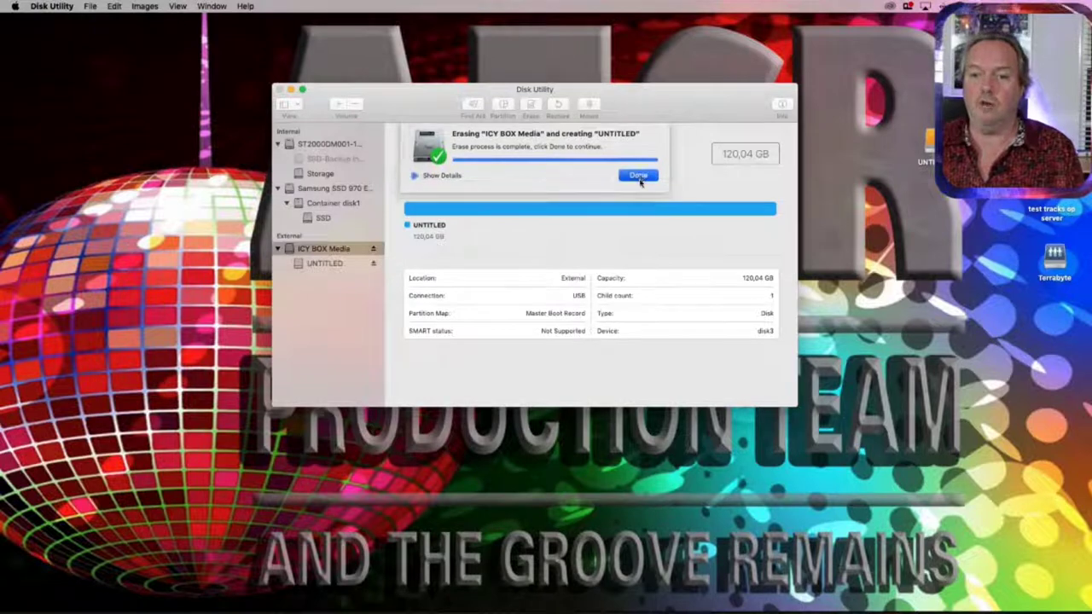
{"action": "key", "text": "super+q"}
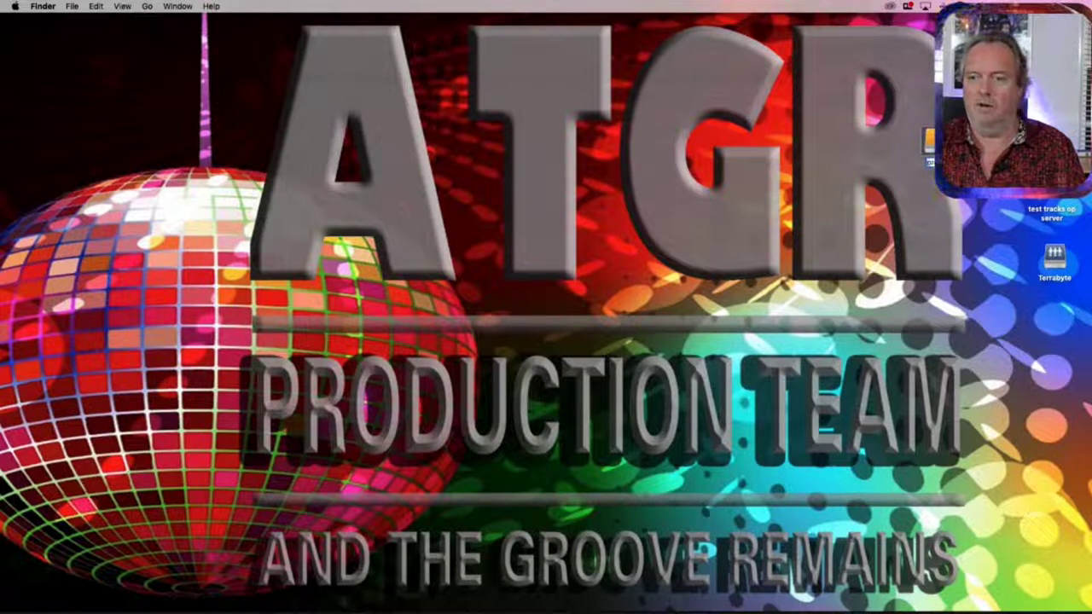
Open the reformatted pruts drive in Finder and examine its format information
{"action": "key", "text": "super+o"}
{"action": "key", "text": "super+i"}
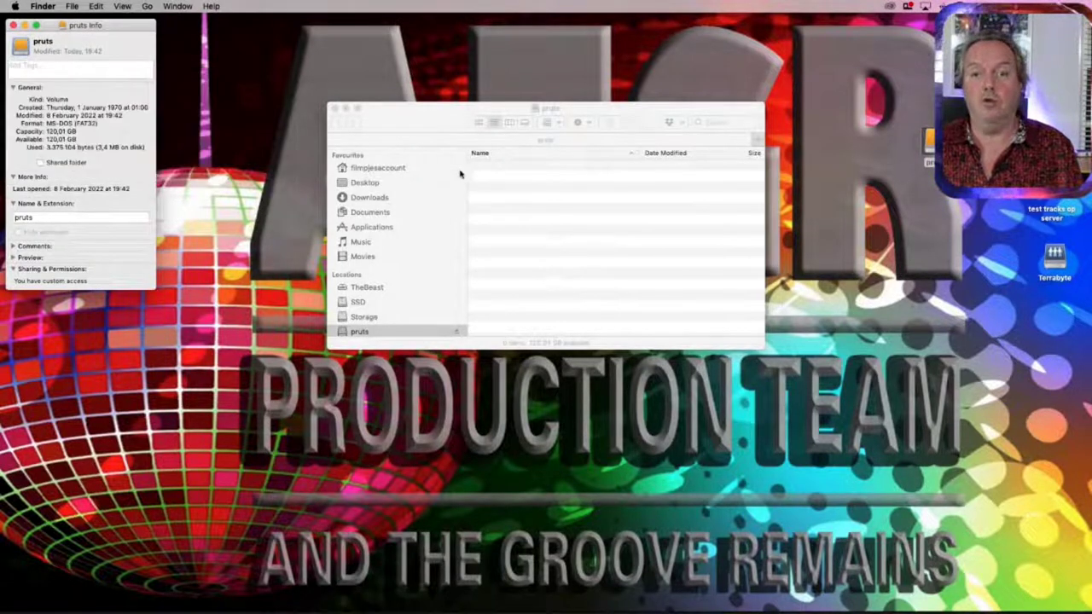
{"action": "key", "text": "super+e"}
{"action": "mouse_move", "coordinate": [531, 609]}
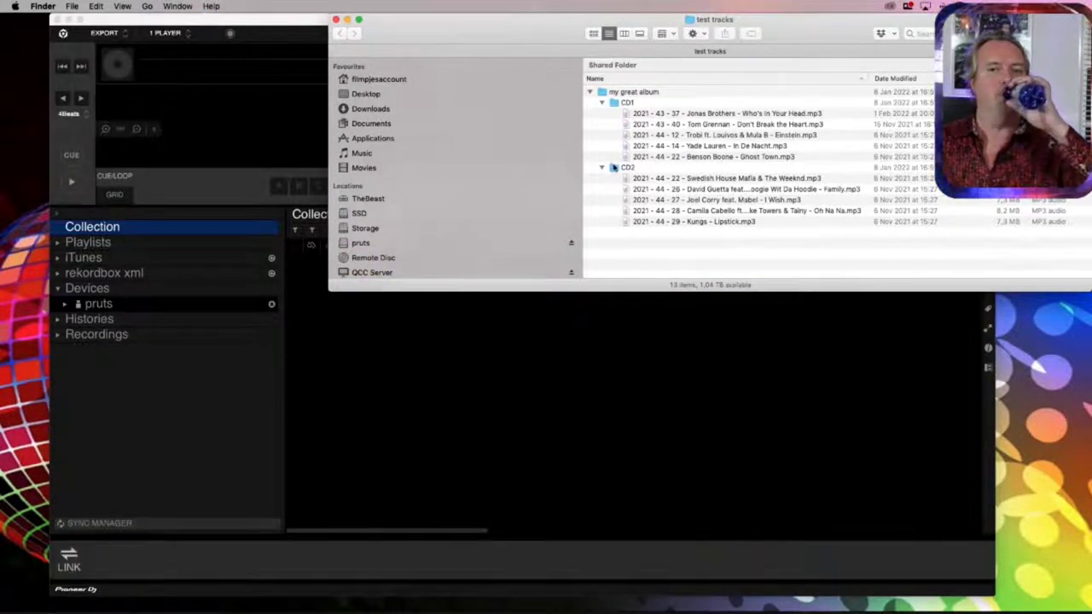
Import the CD2 folder's tracks from Finder into the rekordbox collection and create a new playlist
{"action": "left_click_drag", "start_coordinate": [616, 169], "coordinate": [370, 397]}
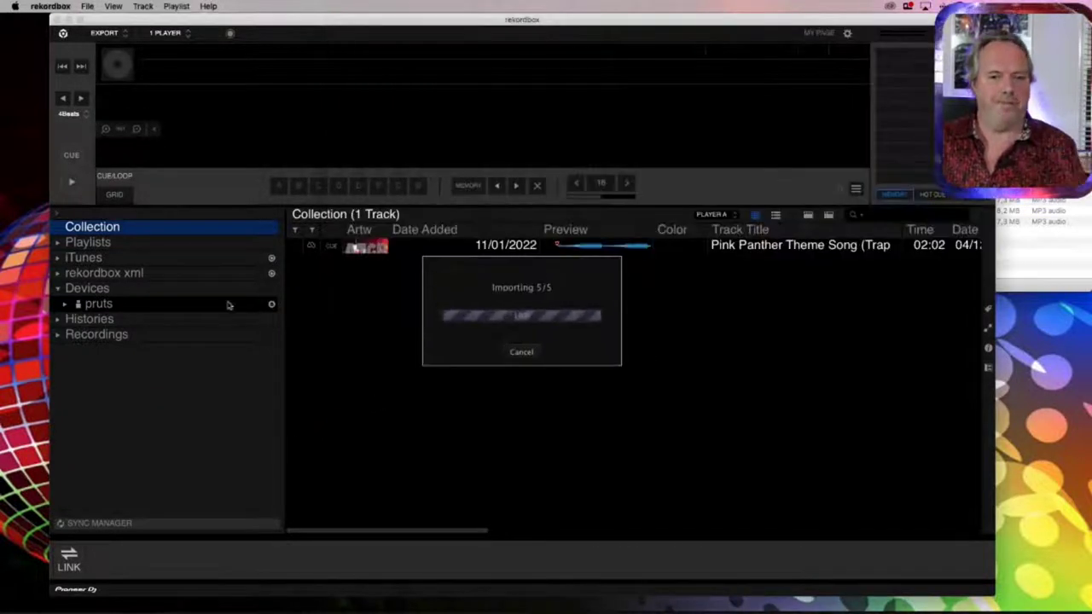
{"action": "left_click", "coordinate": [164, 245]}
{"action": "right_click", "coordinate": [164, 245]}
{"action": "left_click", "coordinate": [181, 269]}
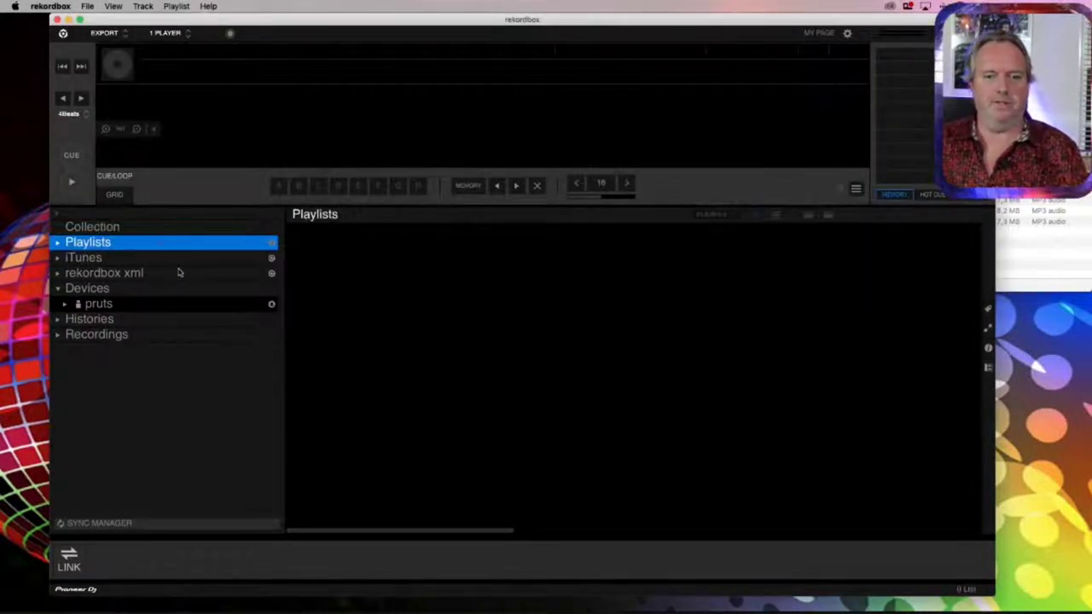
Add the five imported tracks, Family through Lipstick, from the collection to Untitled Playlist and open that playlist
{"action": "left_click", "coordinate": [178, 232]}
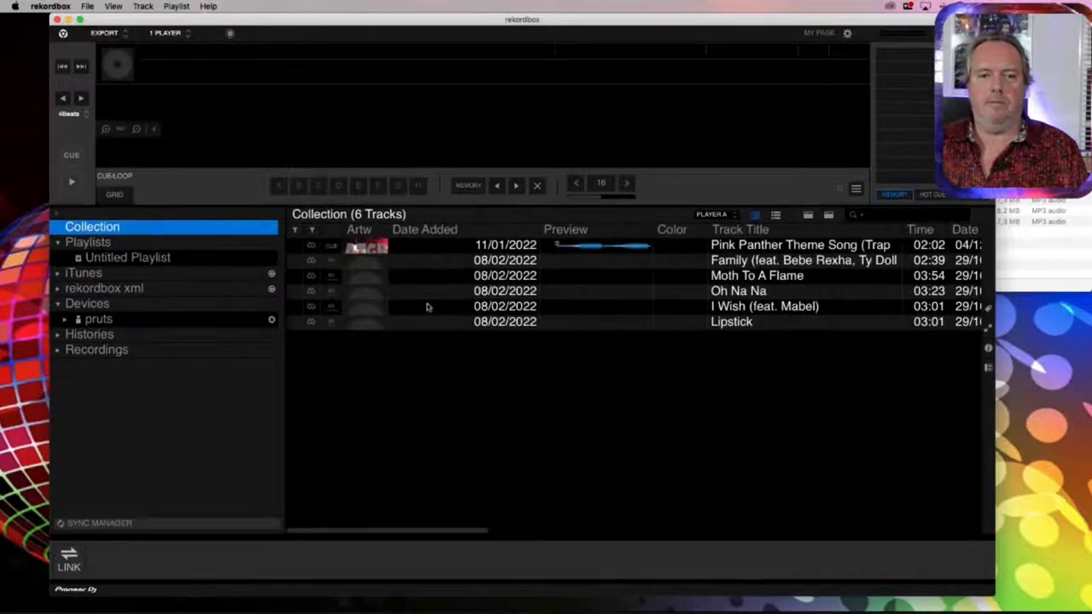
{"action": "left_click", "coordinate": [485, 264]}
{"action": "left_click", "coordinate": [486, 320], "text": "shift"}
{"action": "left_click_drag", "start_coordinate": [487, 321], "coordinate": [176, 259]}
{"action": "left_click", "coordinate": [175, 259]}
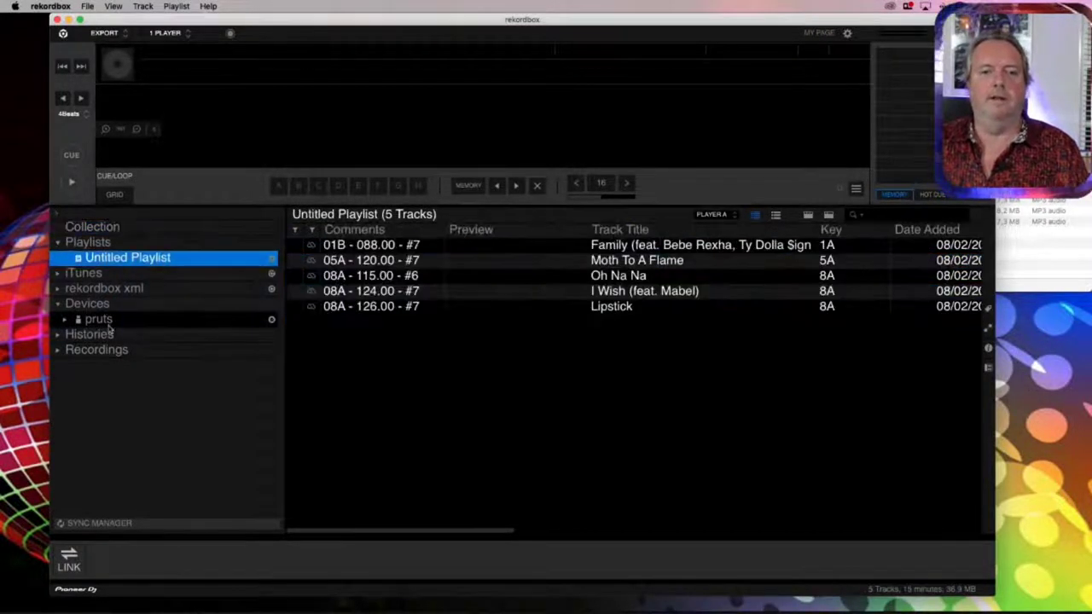
Enable playlist synchronization with the pruts device and sync Untitled Playlist to it
{"action": "left_click", "coordinate": [106, 322]}
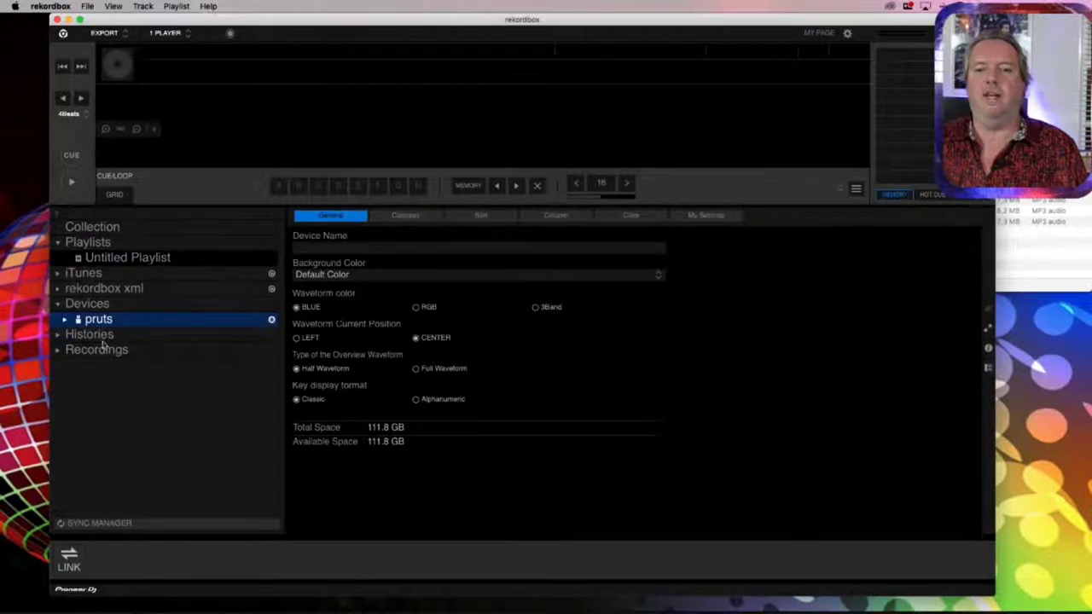
{"action": "left_click", "coordinate": [65, 321]}
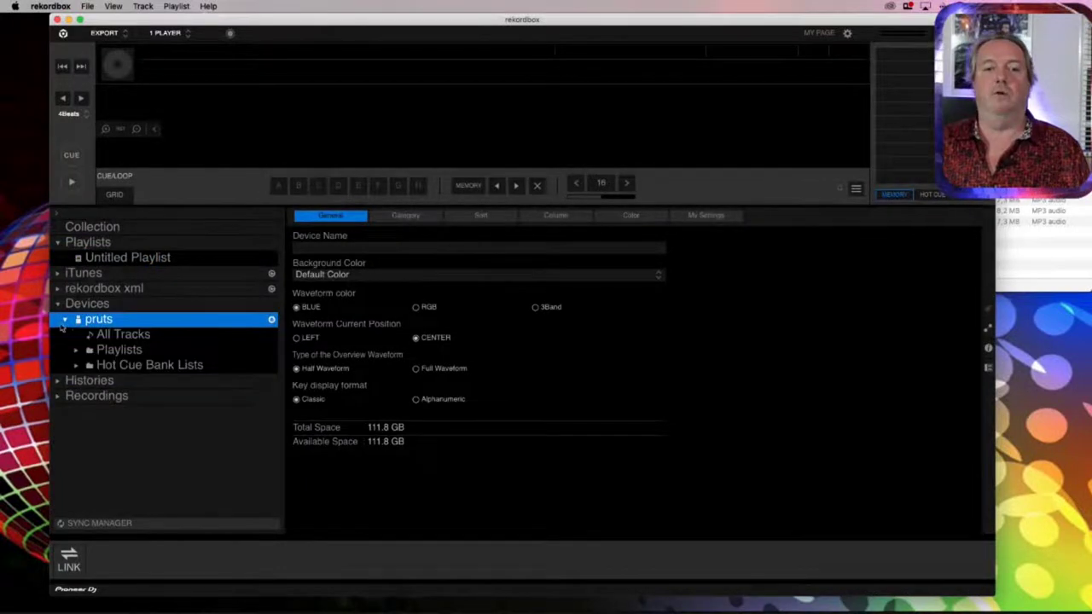
{"action": "left_click", "coordinate": [139, 525]}
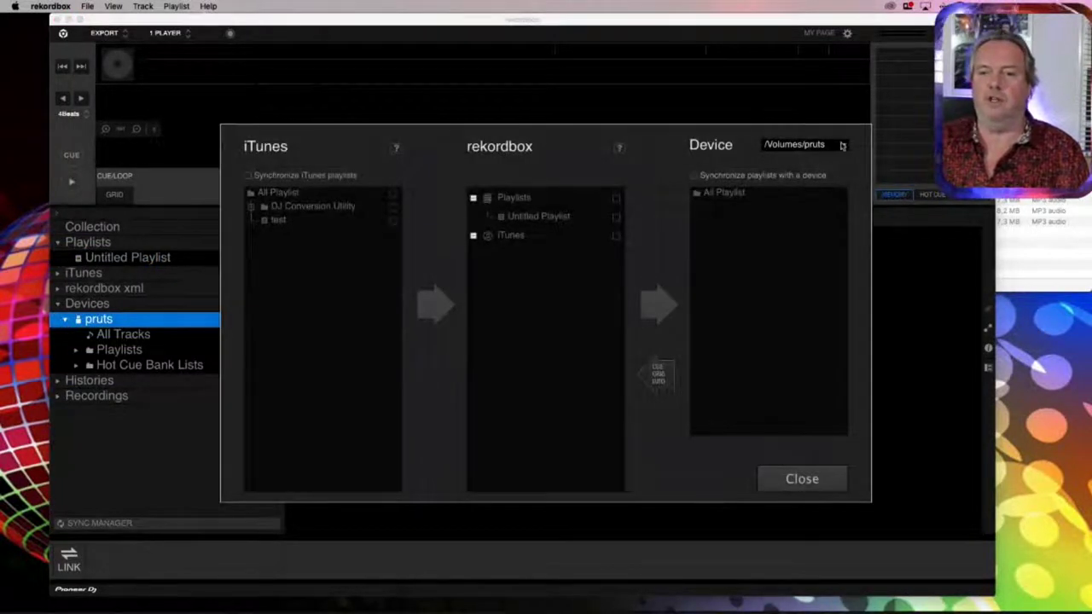
{"action": "left_click", "coordinate": [697, 175]}
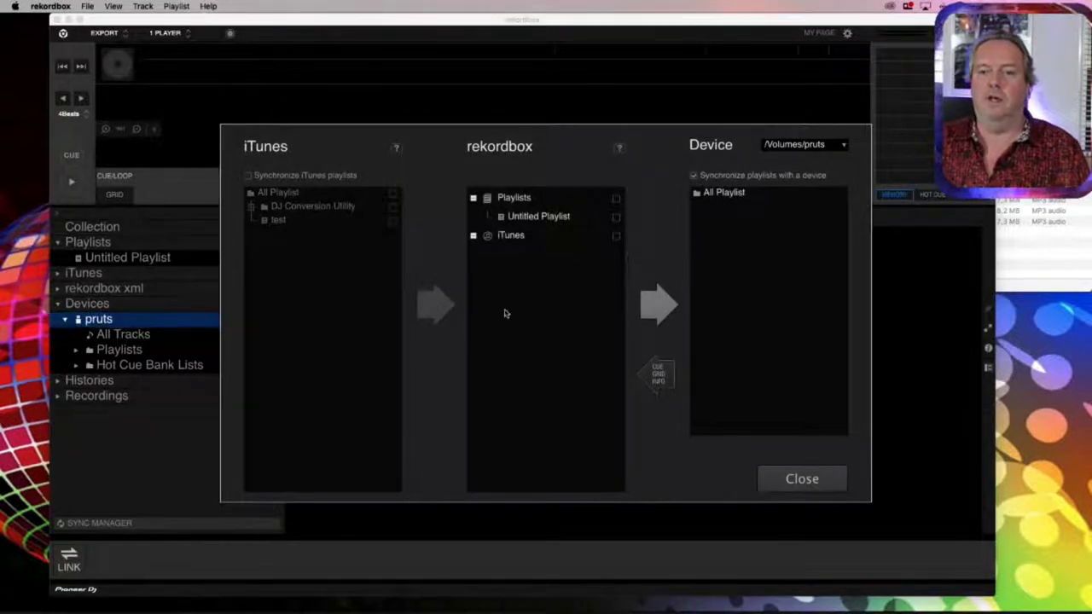
{"action": "left_click", "coordinate": [616, 217]}
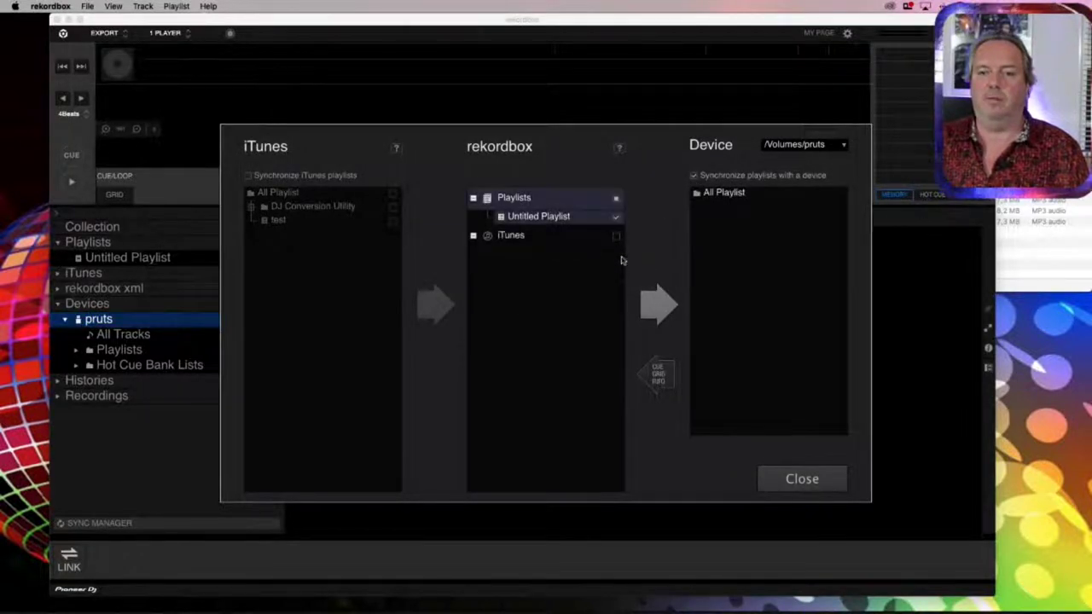
{"action": "left_click", "coordinate": [658, 307]}
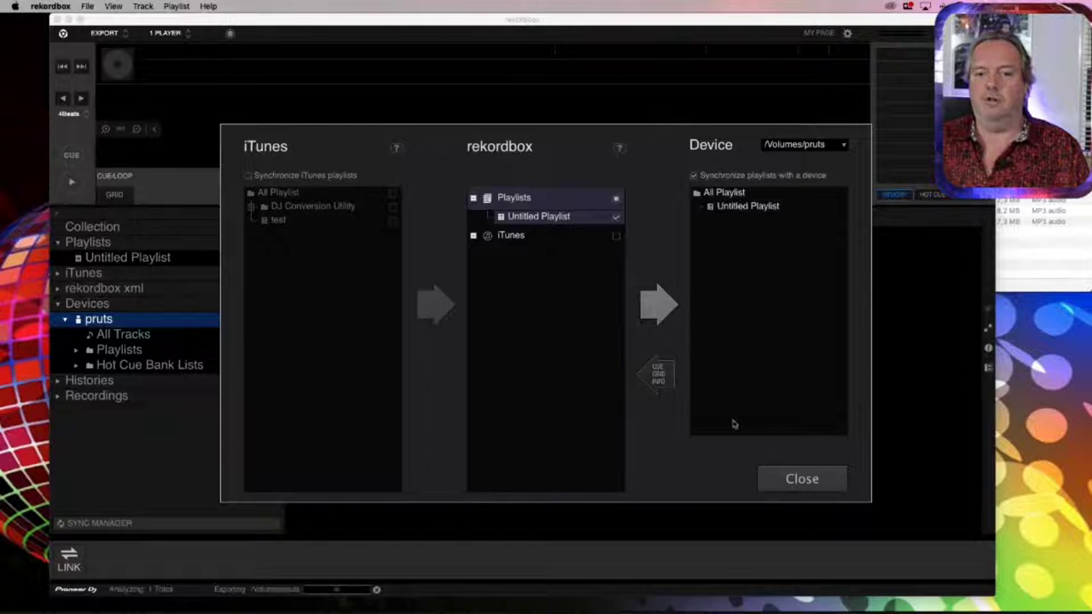
{"action": "left_click", "coordinate": [802, 486]}
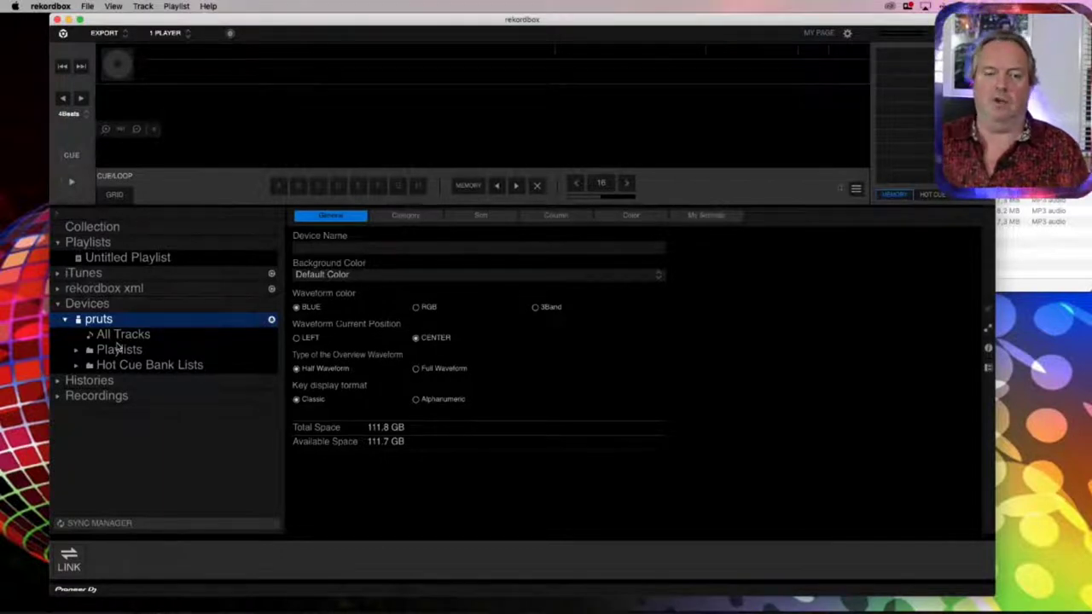
Examine Untitled Playlist on the pruts device, load its Oh Na Na track, and switch to Finder
{"action": "left_click", "coordinate": [76, 350]}
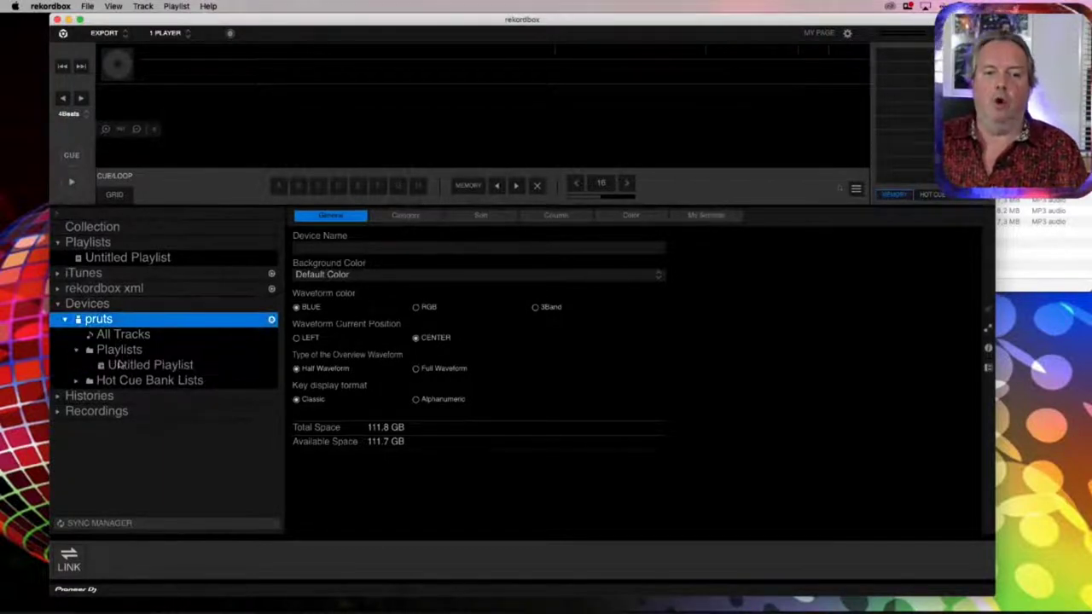
{"action": "left_click", "coordinate": [120, 365]}
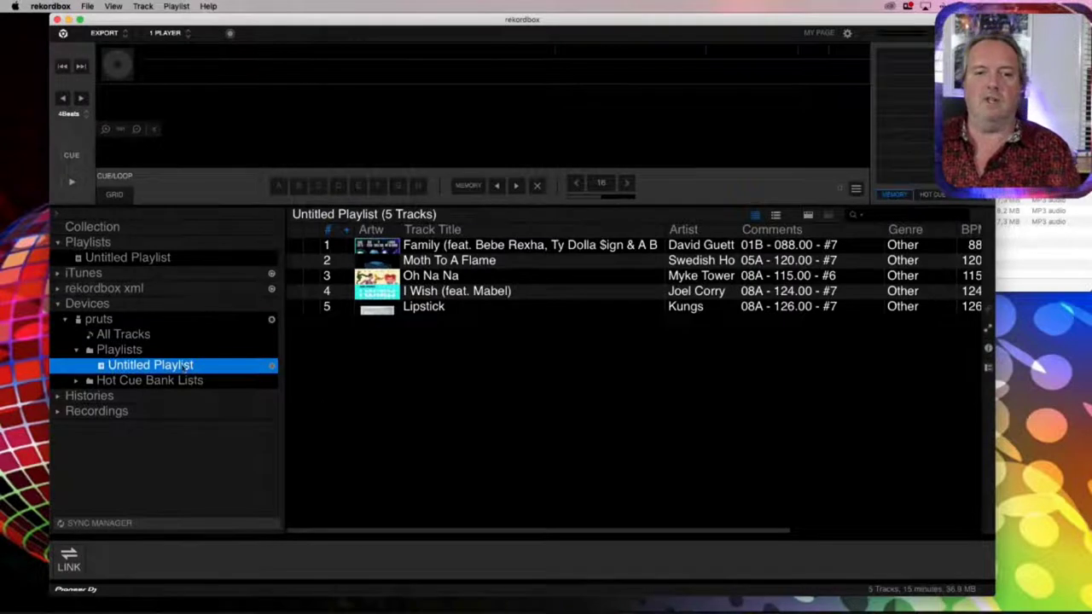
{"action": "double_click", "coordinate": [493, 280]}
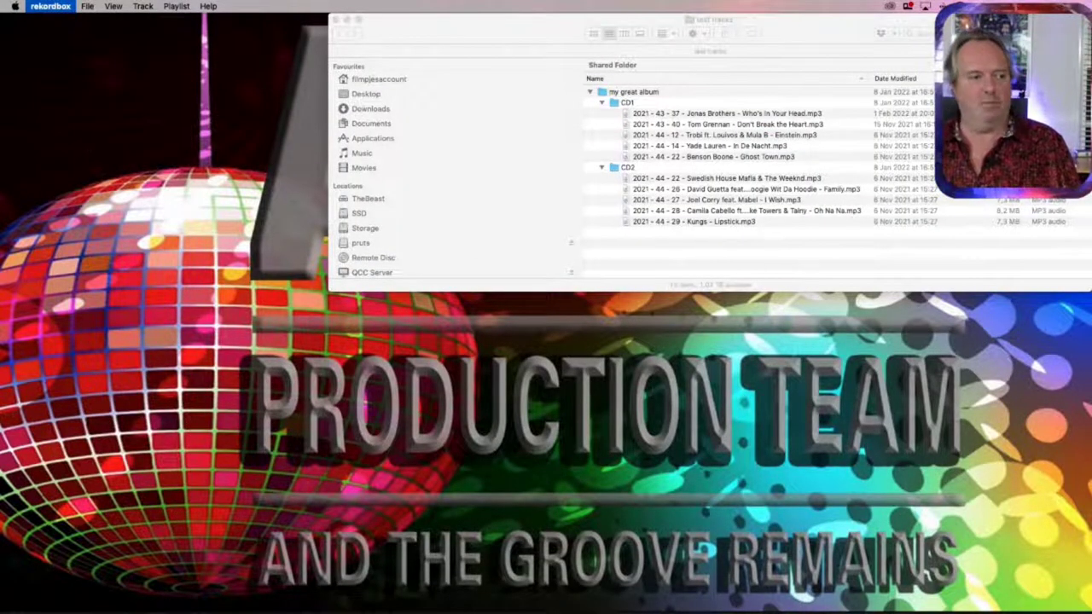
{"action": "key", "text": "super+Tab"}
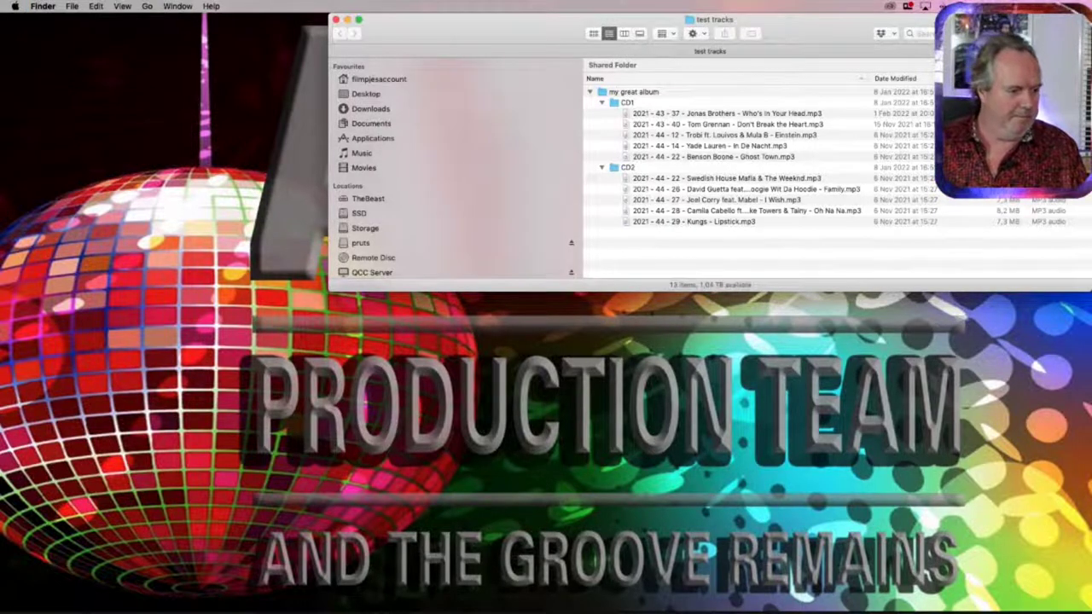
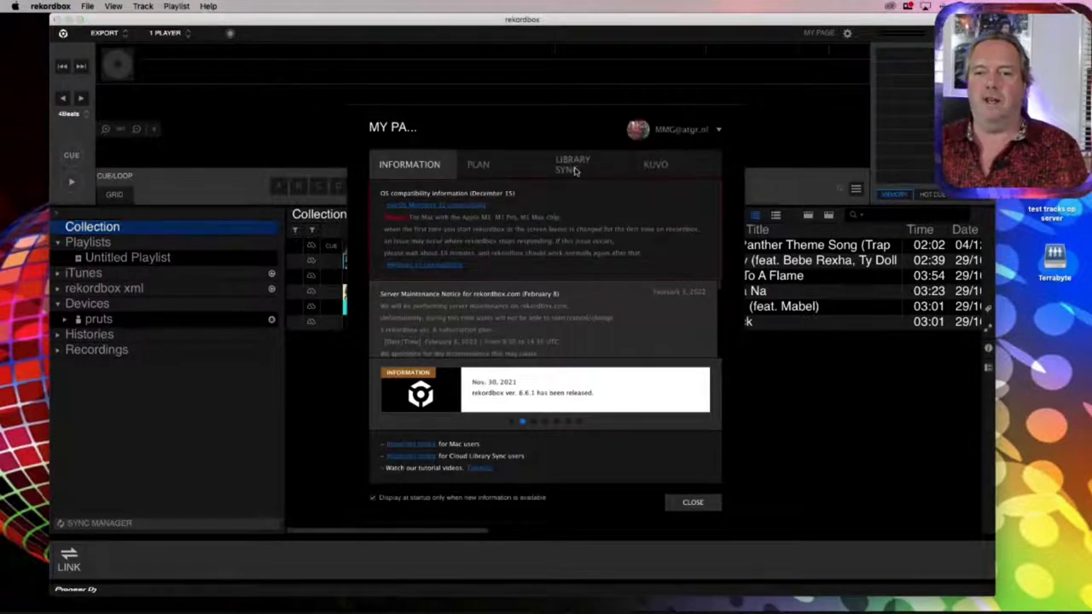
Check the Library Sync requirements in My Page and activate the Creative Plan on this computer
{"action": "left_click", "coordinate": [573, 169]}
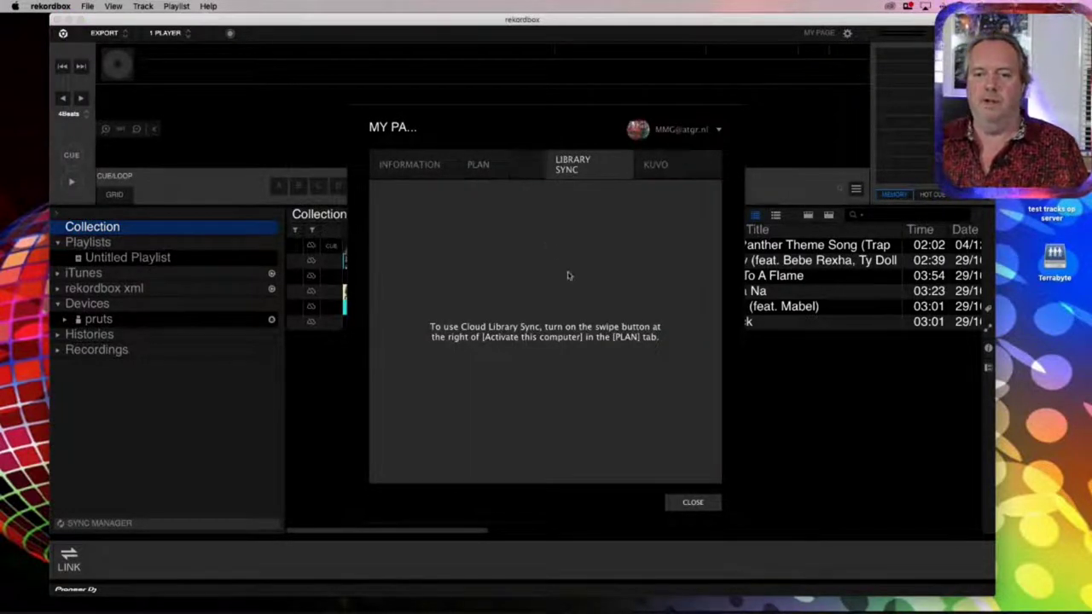
{"action": "left_click", "coordinate": [498, 166]}
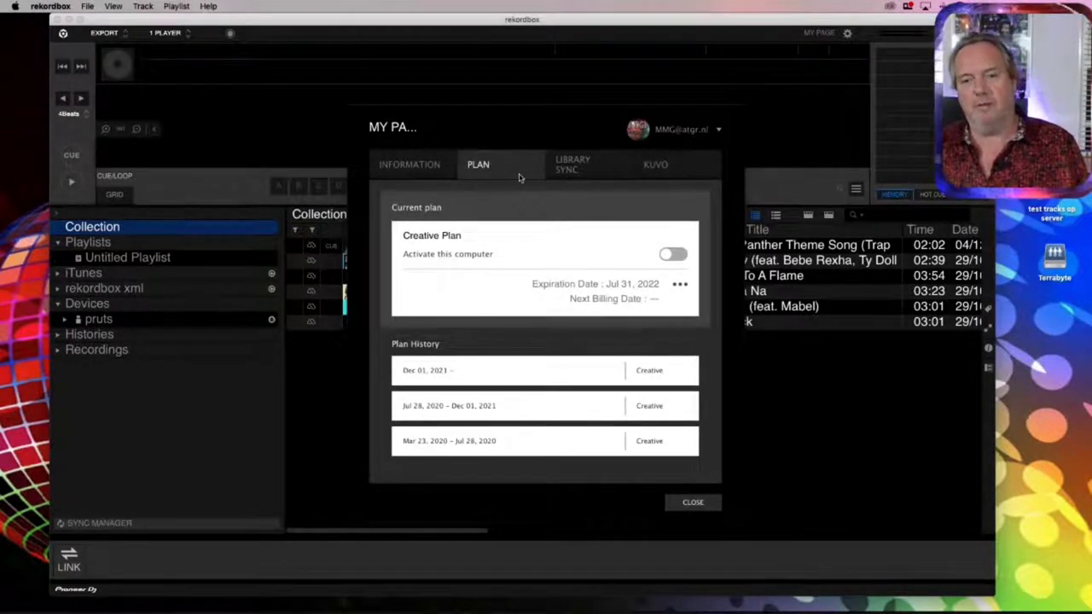
{"action": "left_click", "coordinate": [667, 254]}
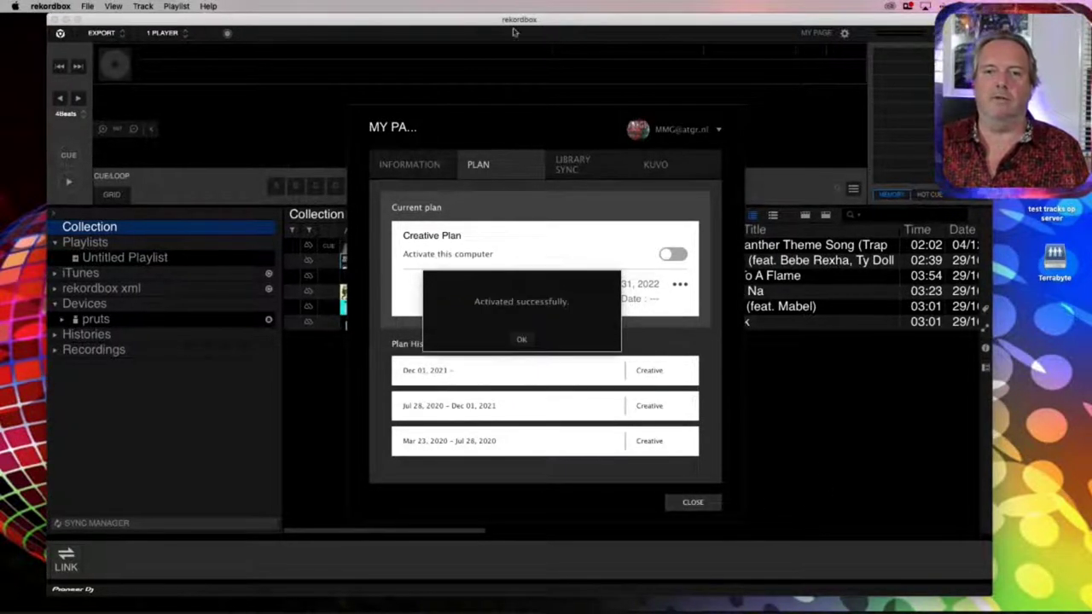
{"action": "left_click", "coordinate": [522, 339]}
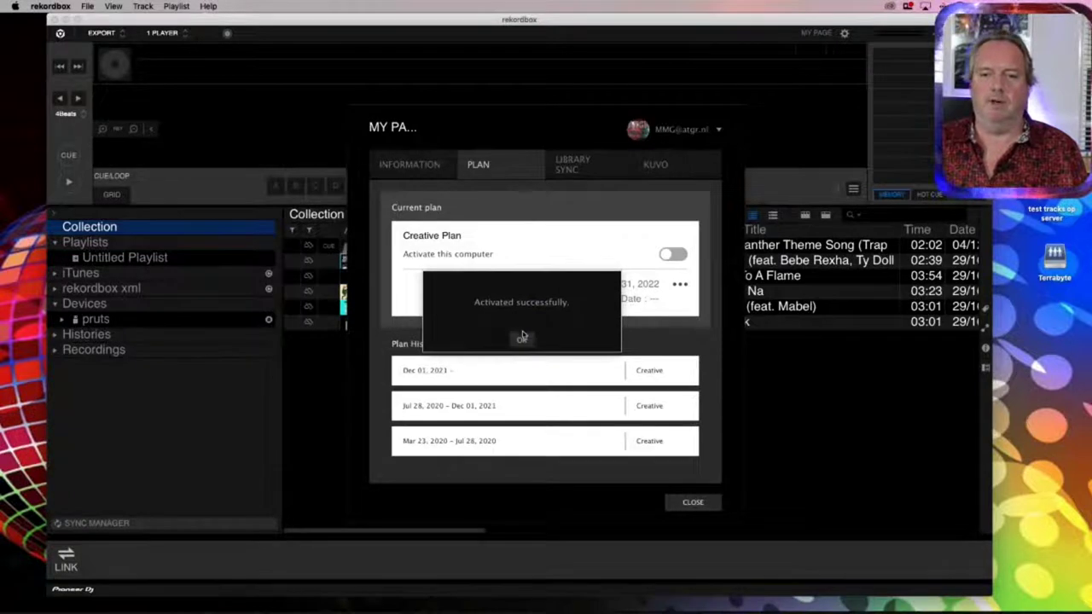
Try to turn on Cloud Library Sync to another device, then close My Page
{"action": "left_click", "coordinate": [572, 164]}
{"action": "left_click", "coordinate": [673, 238]}
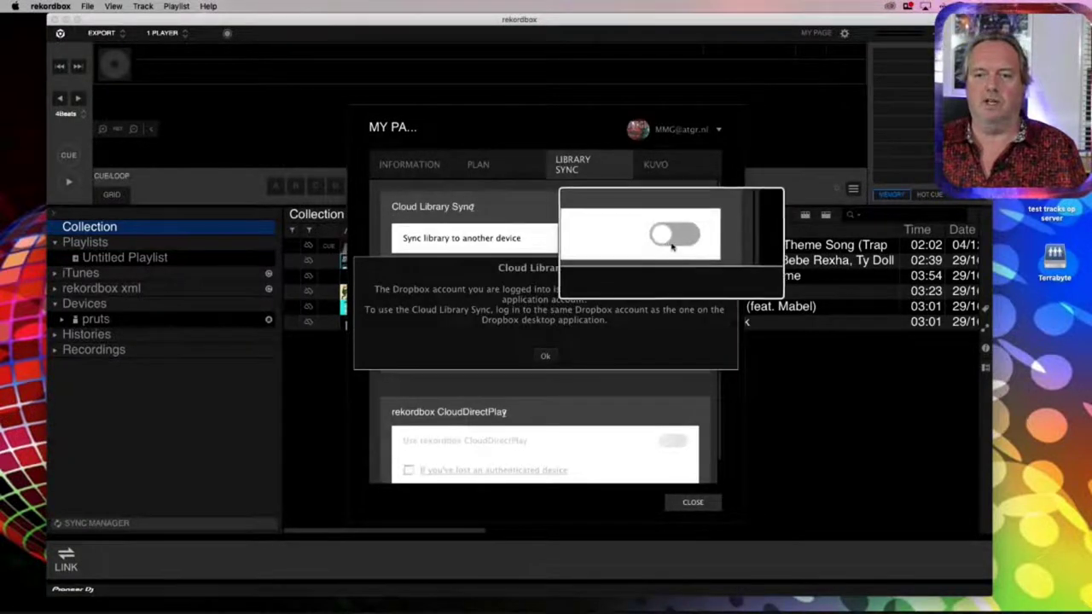
{"action": "left_click", "coordinate": [546, 357]}
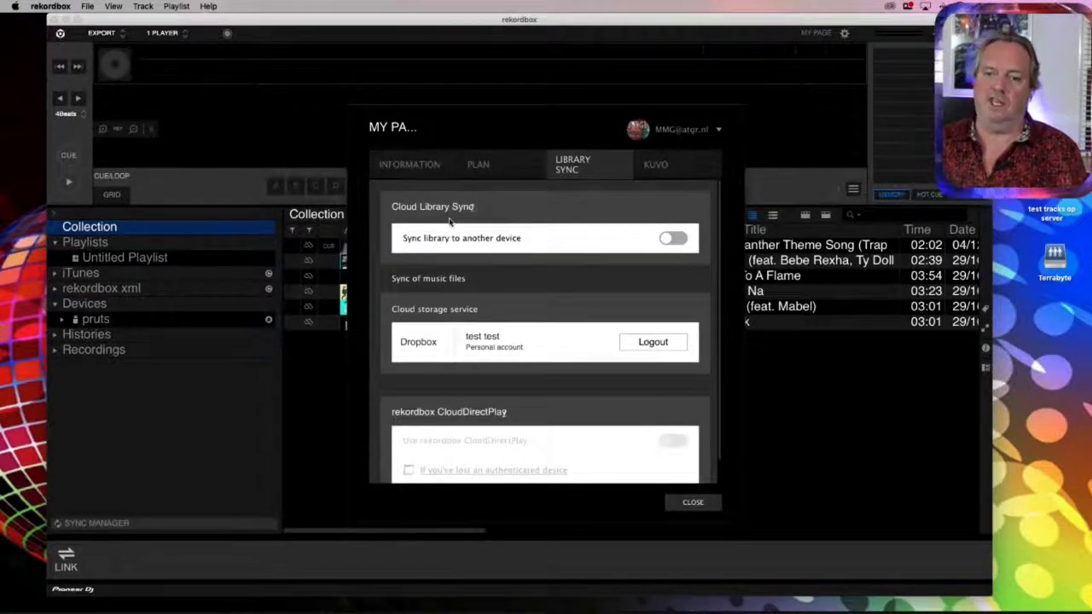
{"action": "left_click", "coordinate": [694, 502]}
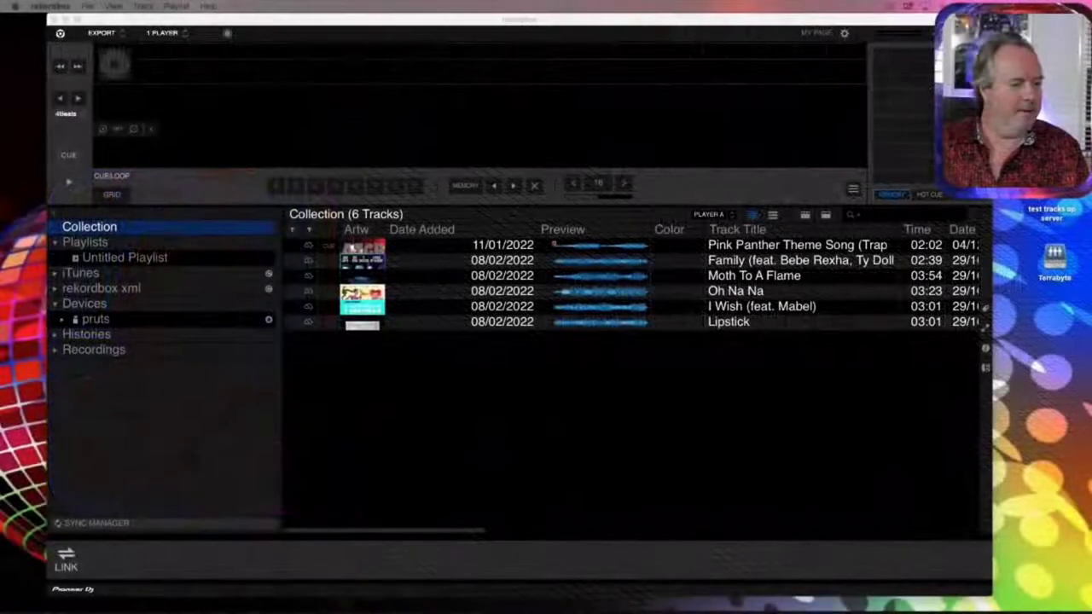
Analyze the Moth To A Flame track for BPM / Grid, KEY, Phrase and Vocal with the 70-180 BPM range
{"action": "left_click", "coordinate": [772, 276]}
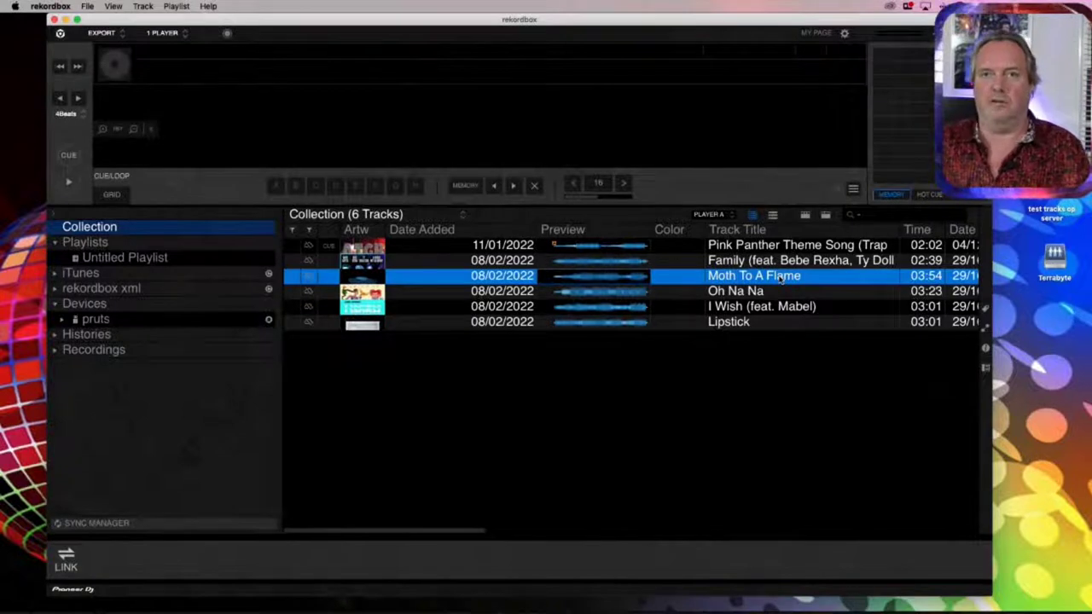
{"action": "right_click", "coordinate": [782, 280]}
{"action": "left_click", "coordinate": [739, 320]}
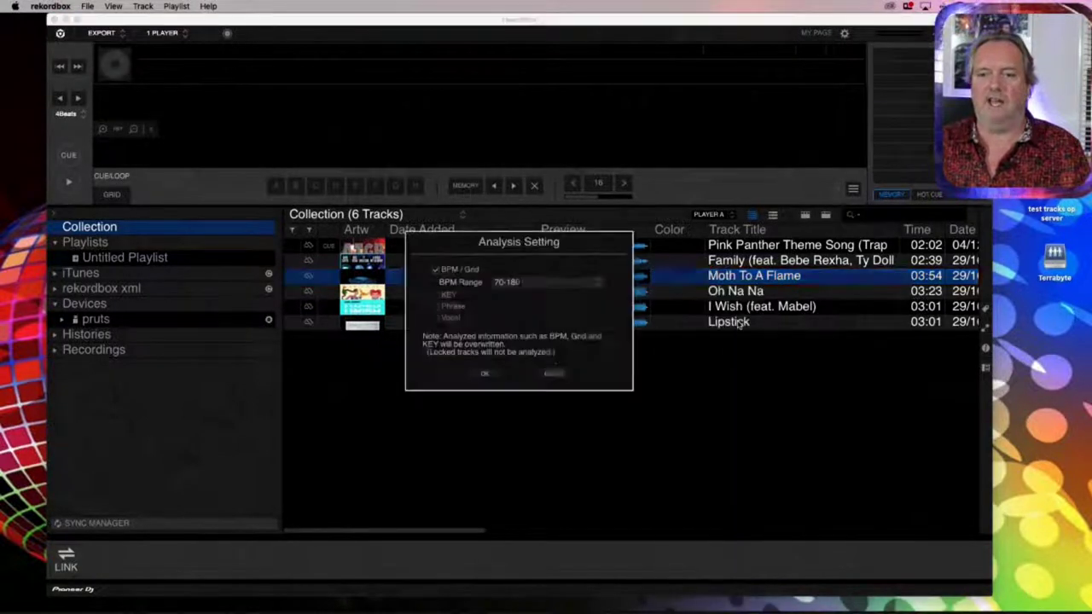
{"action": "left_click", "coordinate": [436, 294]}
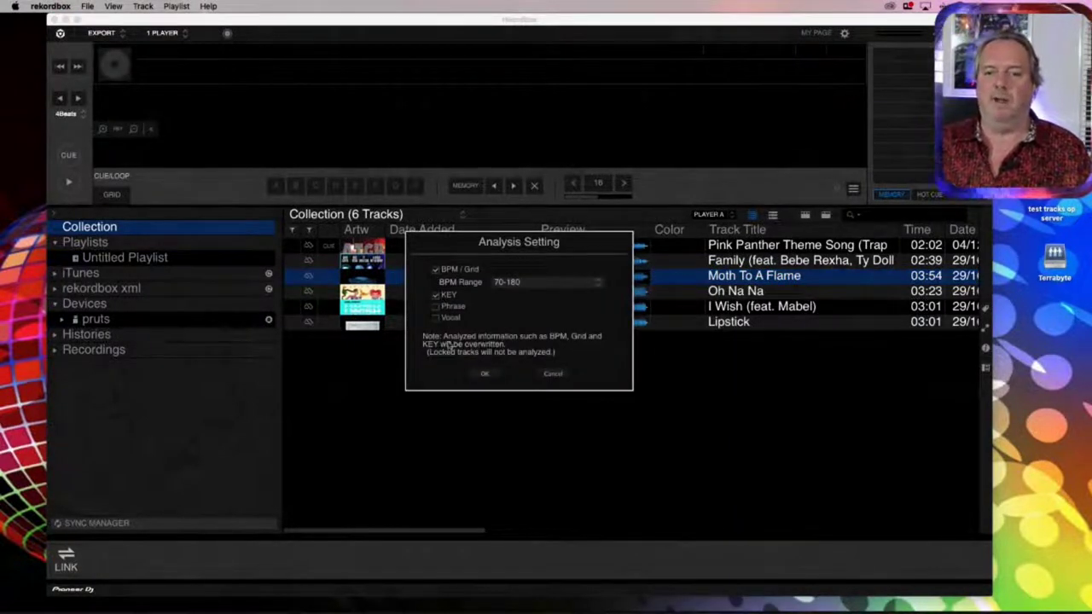
{"action": "left_click", "coordinate": [436, 307]}
{"action": "left_click", "coordinate": [436, 318]}
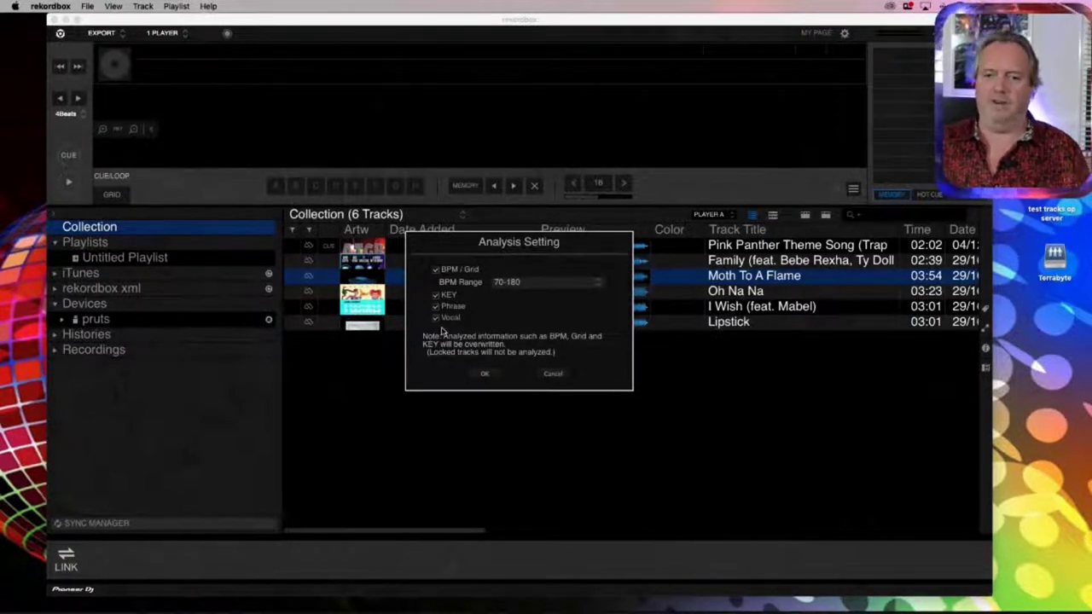
{"action": "left_click", "coordinate": [485, 374]}
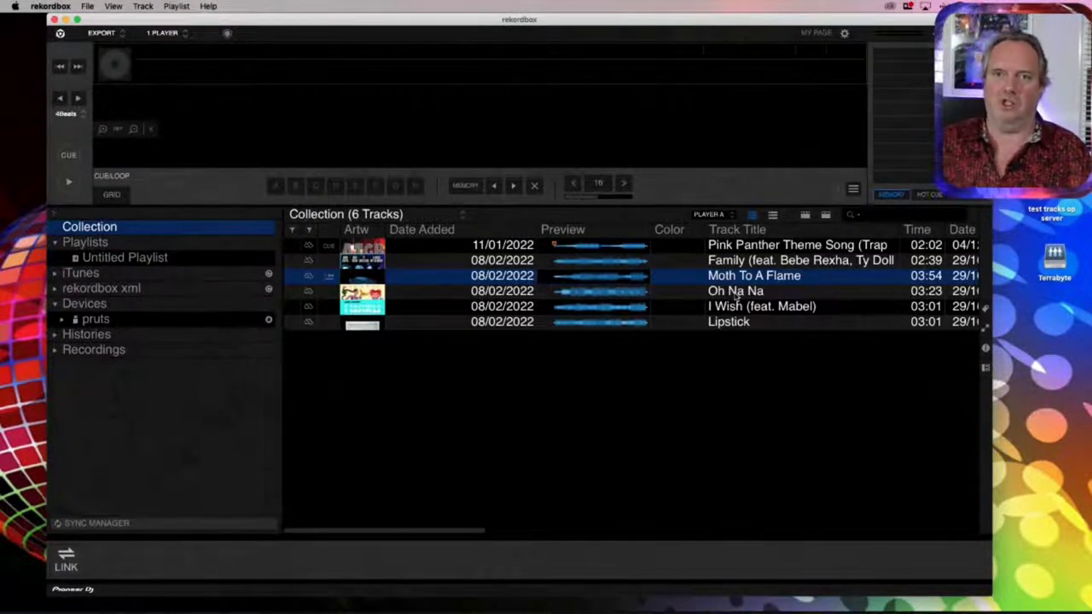
Reload the tag of Moth To A Flame and inspect its source file in Finder, closing the Finder windows
{"action": "right_click", "coordinate": [638, 276]}
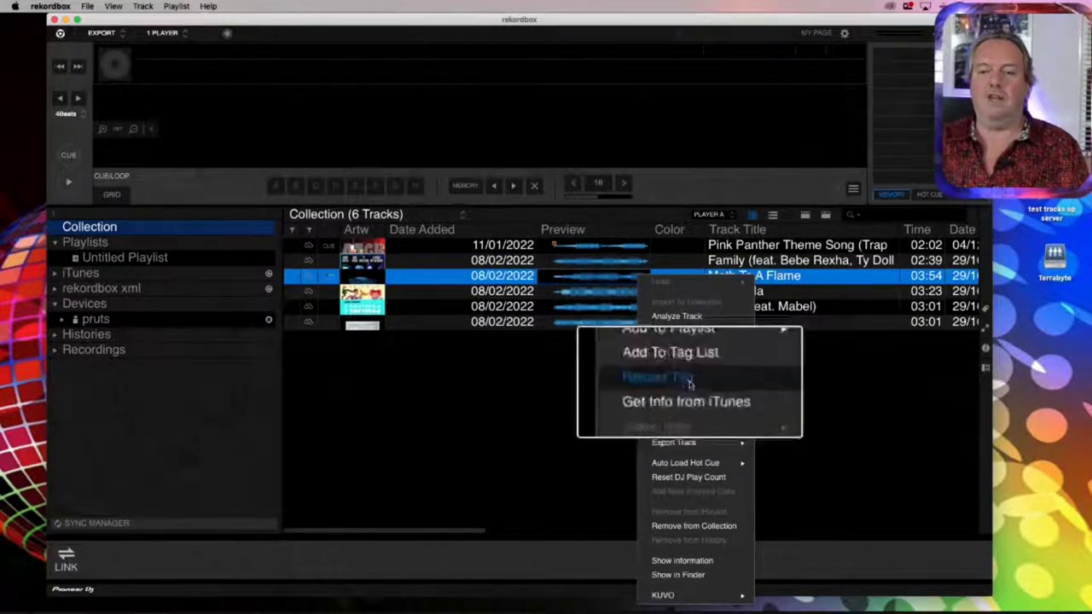
{"action": "left_click", "coordinate": [688, 386]}
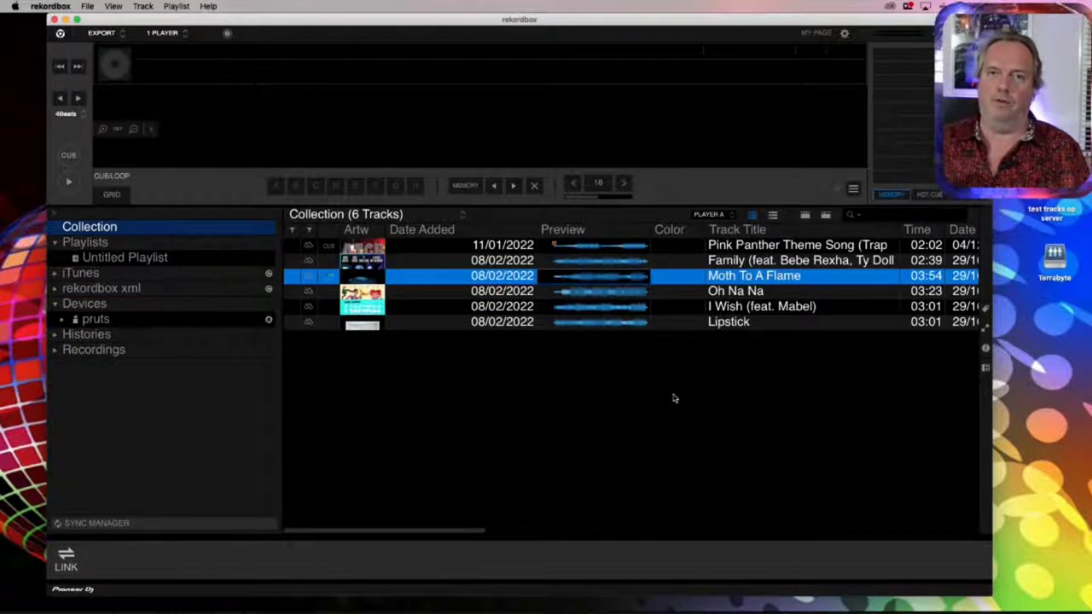
{"action": "right_click", "coordinate": [752, 275]}
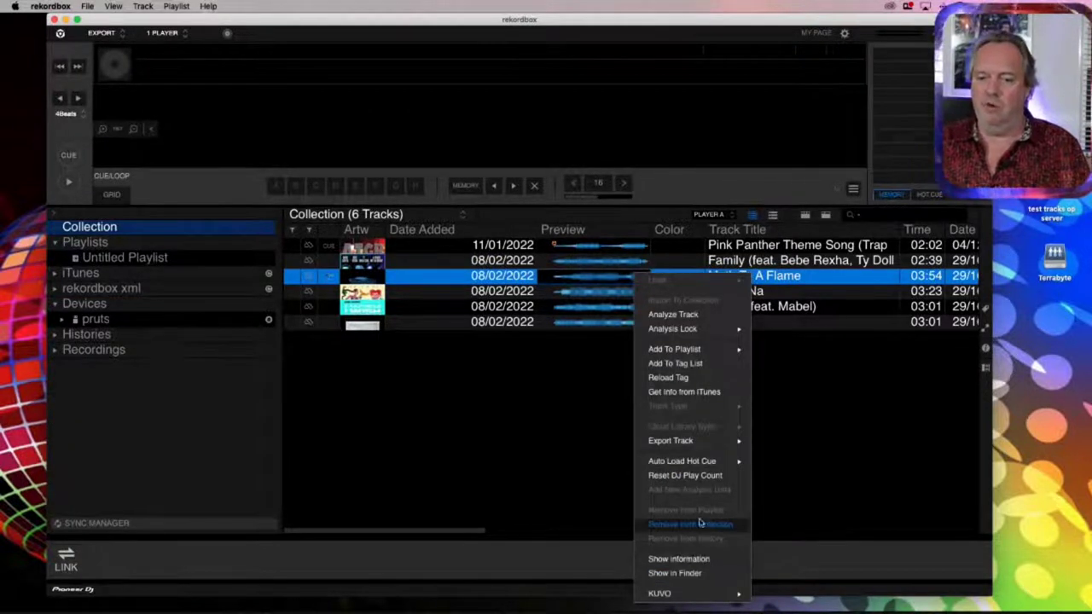
{"action": "left_click", "coordinate": [691, 573]}
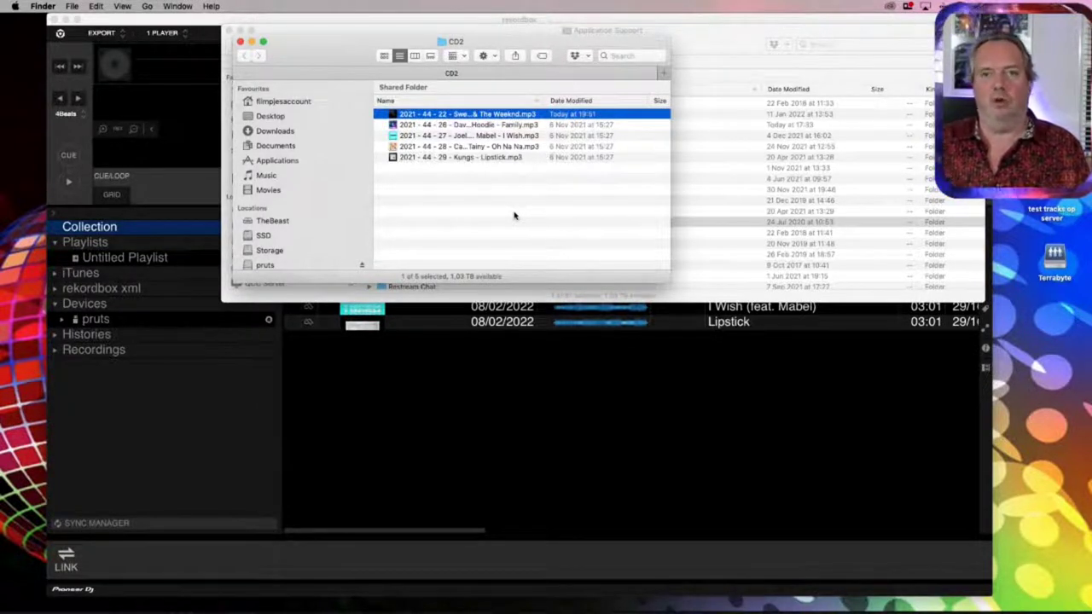
{"action": "key", "text": "super+w"}
{"action": "key", "text": "super+w"}
Show the Moth To A Flame file in Finder, delete it from the CD2 folder, and return to rekordbox
{"action": "left_click", "coordinate": [663, 275]}
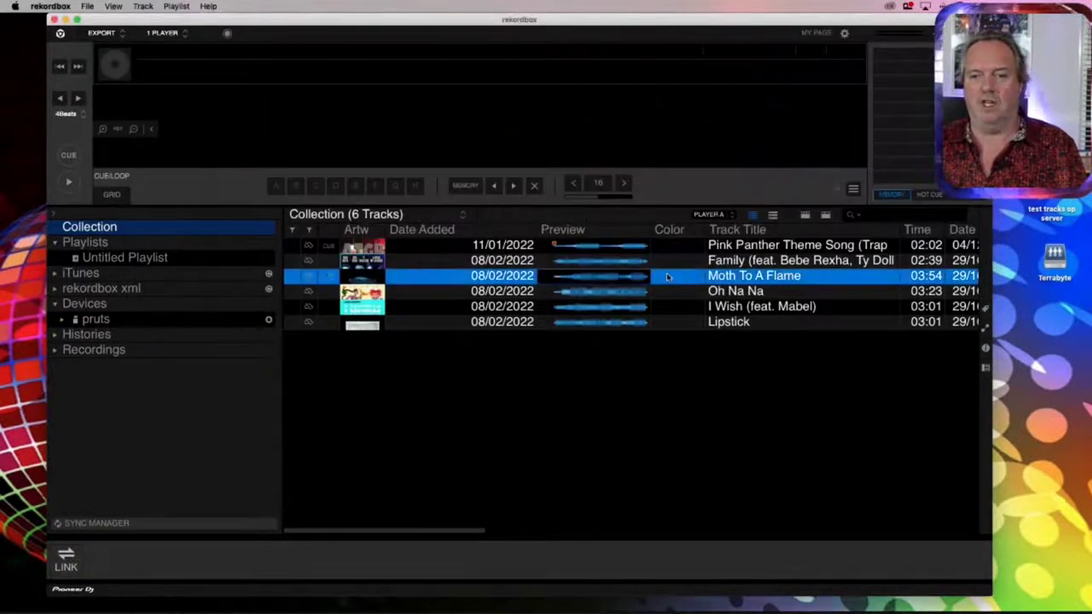
{"action": "right_click", "coordinate": [665, 275]}
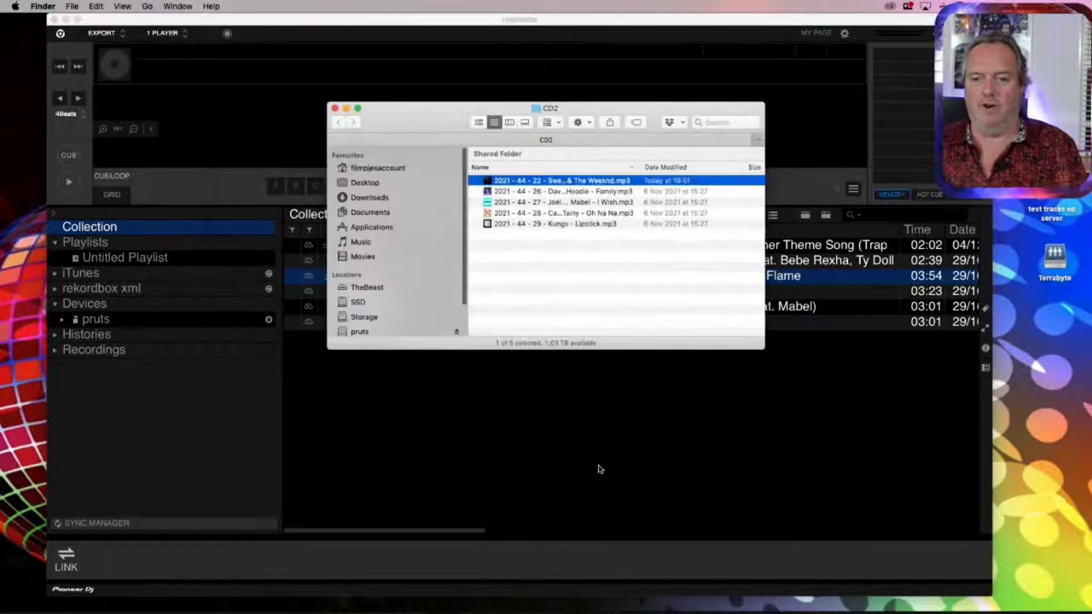
{"action": "left_click_drag", "start_coordinate": [432, 111], "coordinate": [816, 140]}
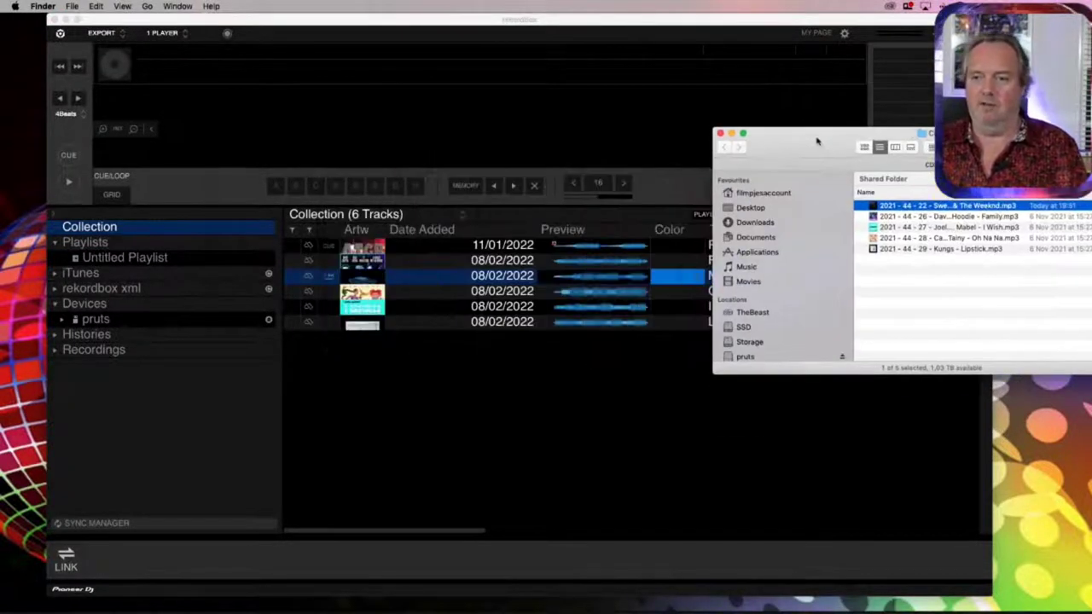
{"action": "left_click", "coordinate": [604, 346]}
Remove the missing Moth To A Flame track from the collection
{"action": "right_click", "coordinate": [593, 283]}
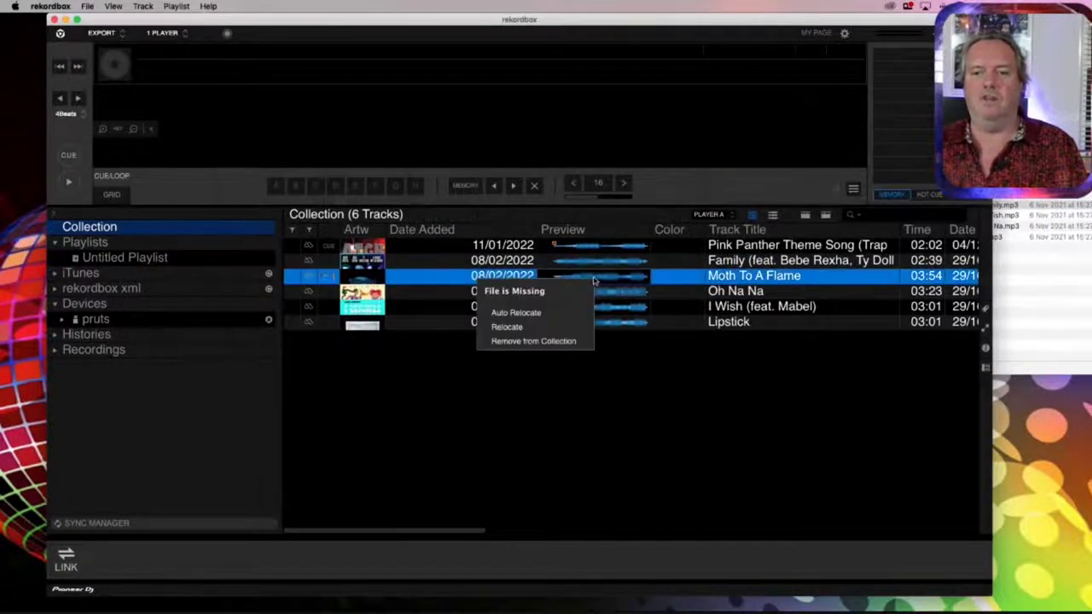
{"action": "left_click", "coordinate": [540, 341]}
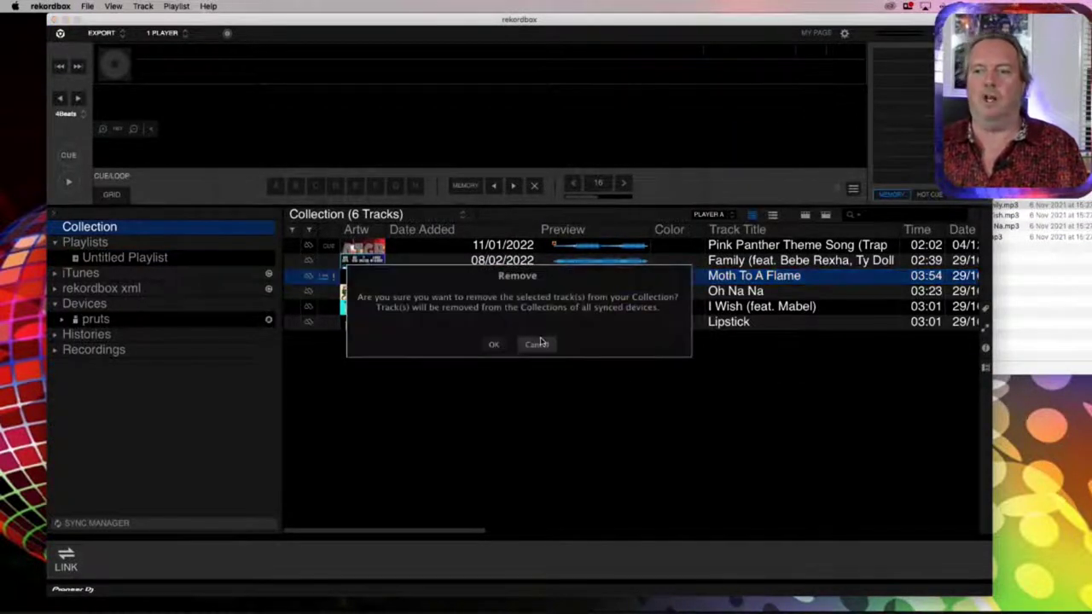
{"action": "left_click", "coordinate": [495, 345]}
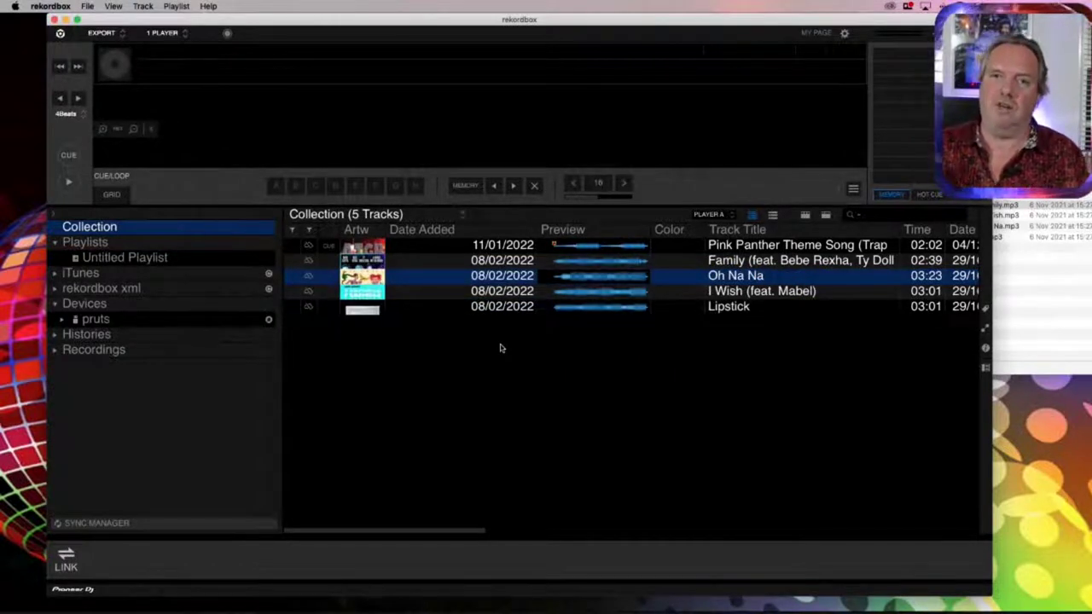